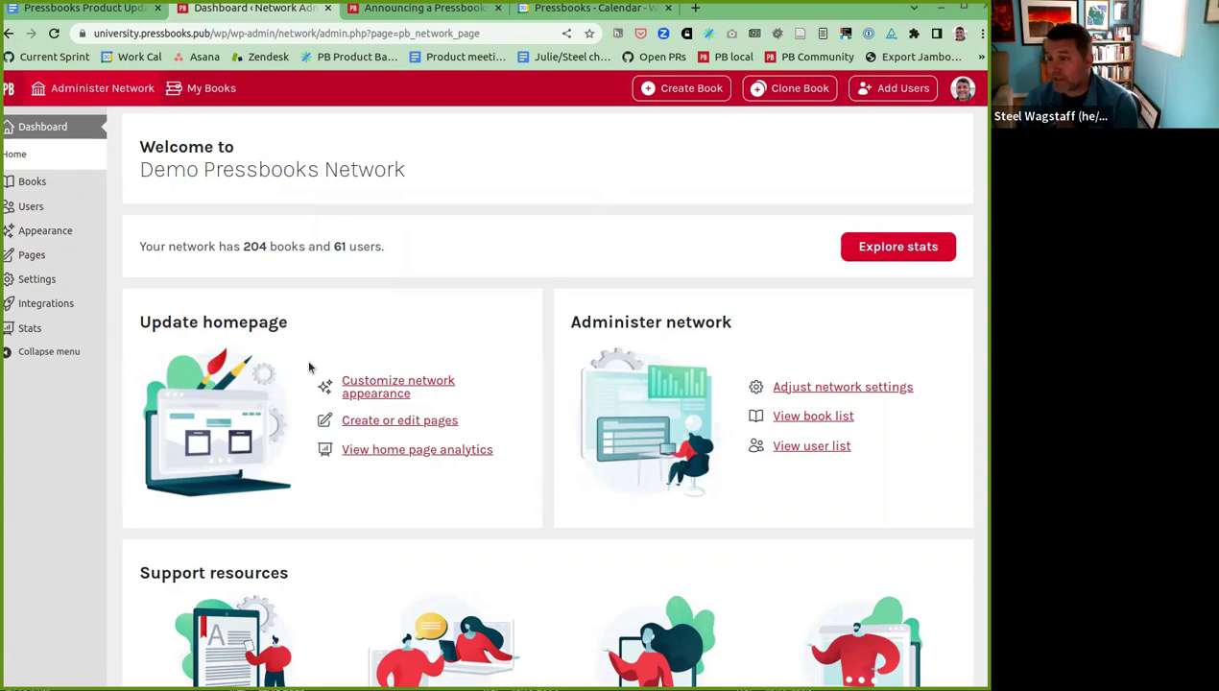
mouse_move(82, 96)
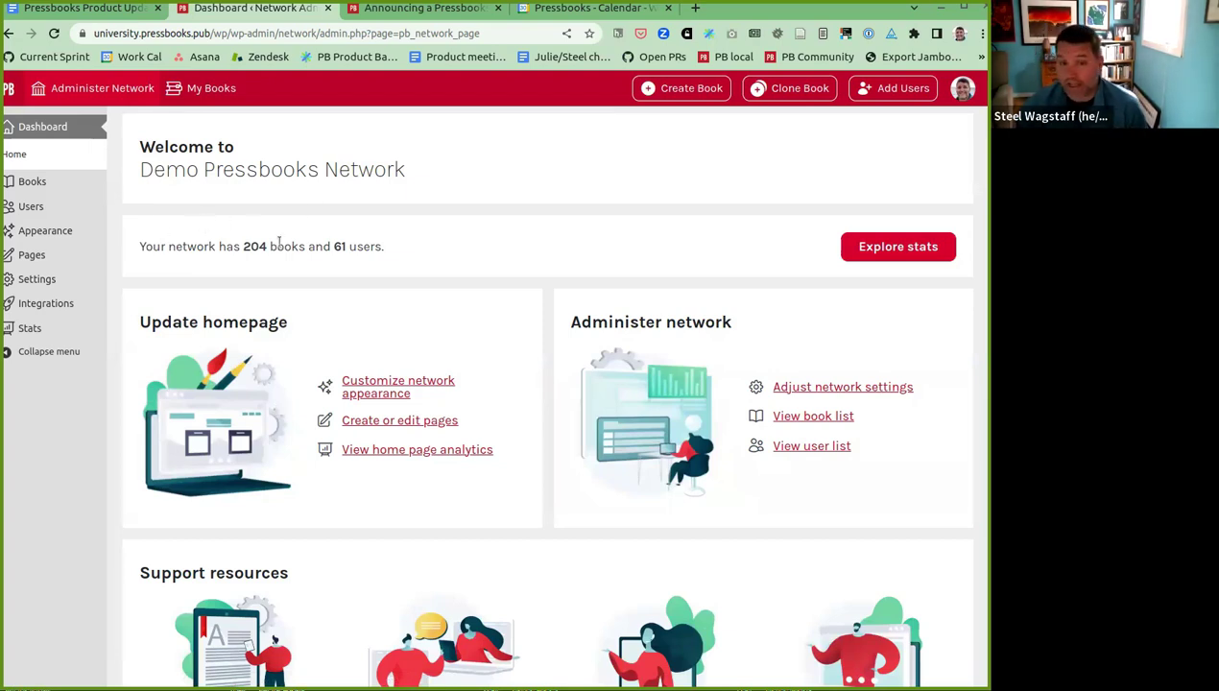
left_click_drag(140, 147, 370, 171)
left_click(160, 171)
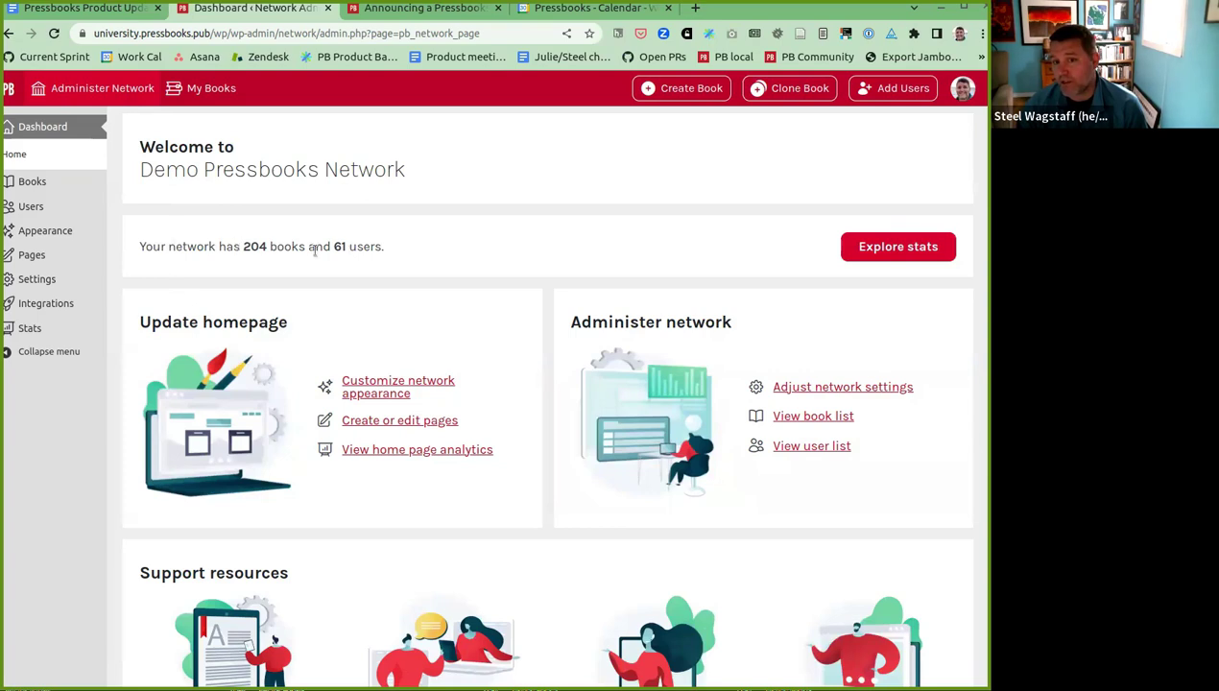
Review the network stats charts for users, books, revisions, storage and cloned books, and return to the network dashboard.
left_click(890, 247)
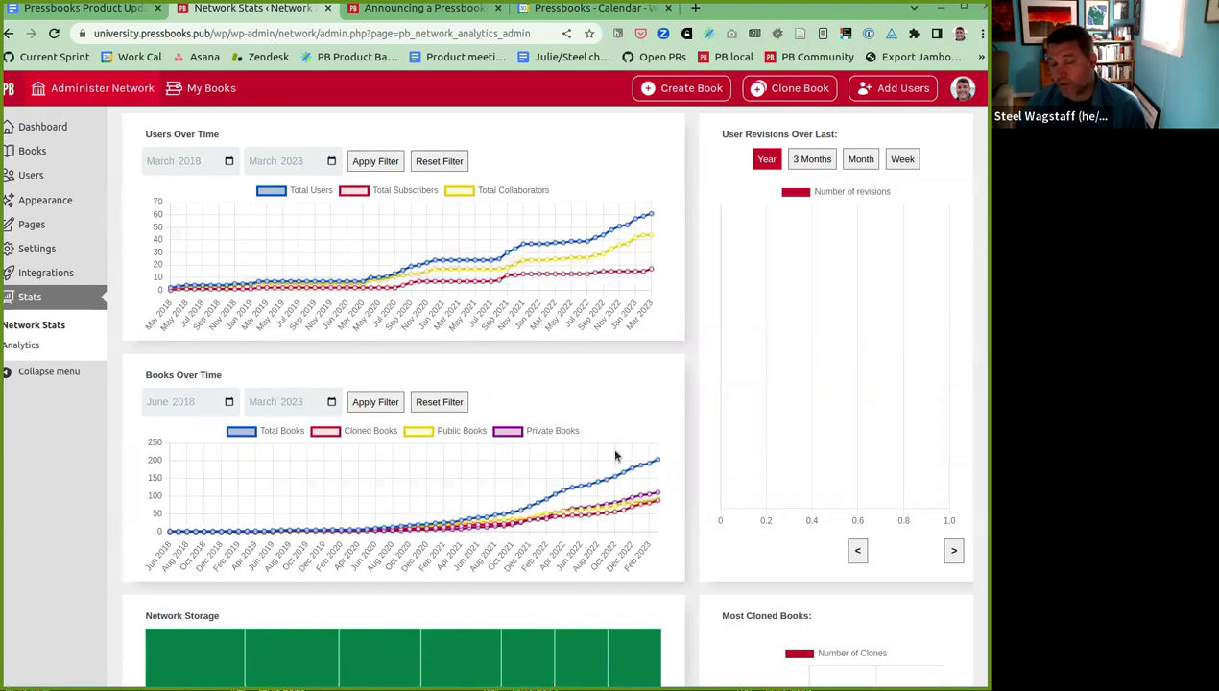
scroll(374, 522, "down", 2)
scroll(509, 495, "up", 2)
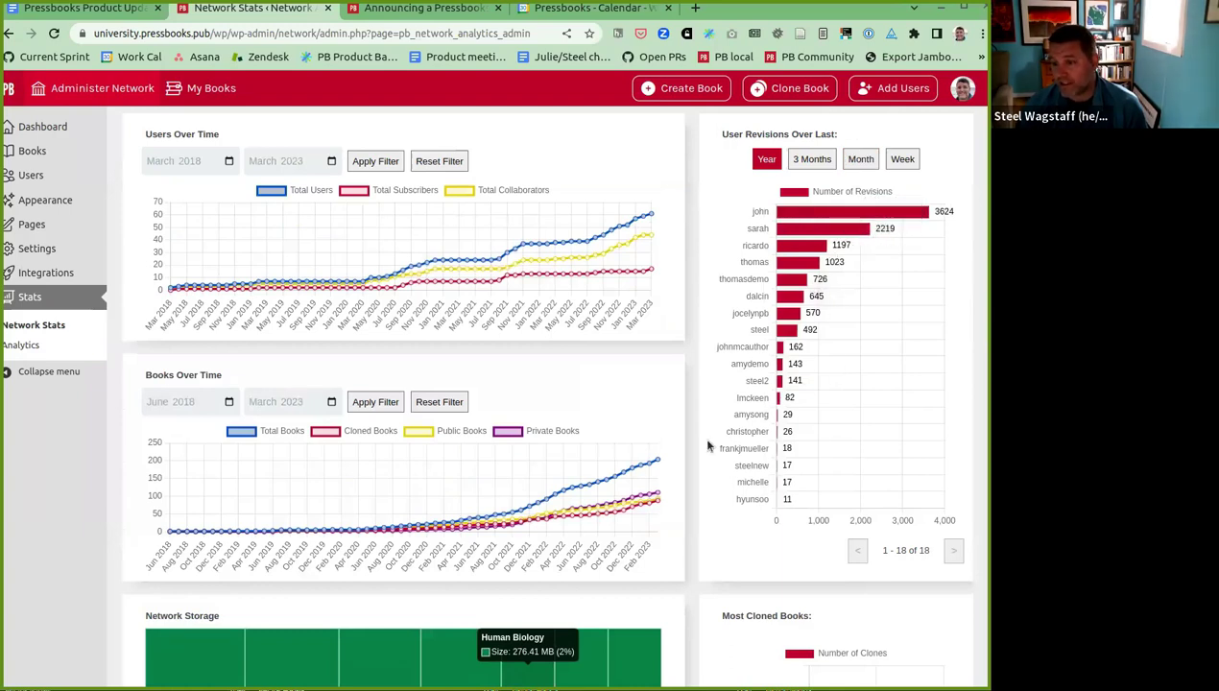
scroll(710, 442, "down", 3)
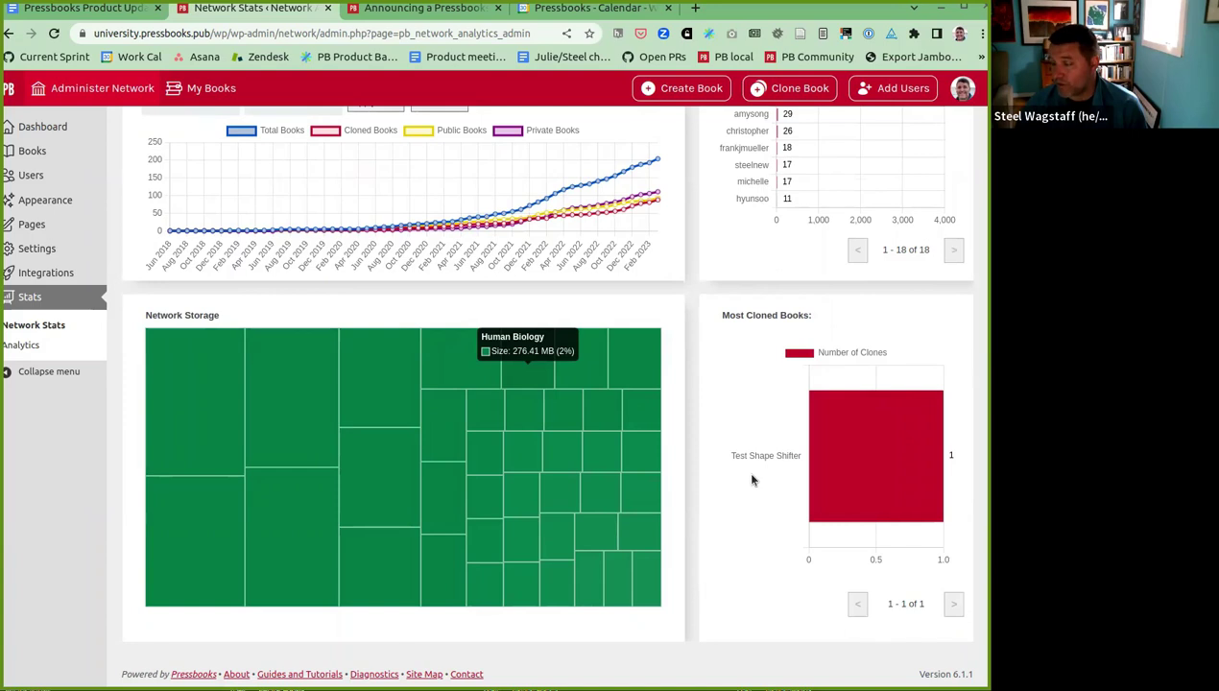
scroll(752, 480, "up", 3)
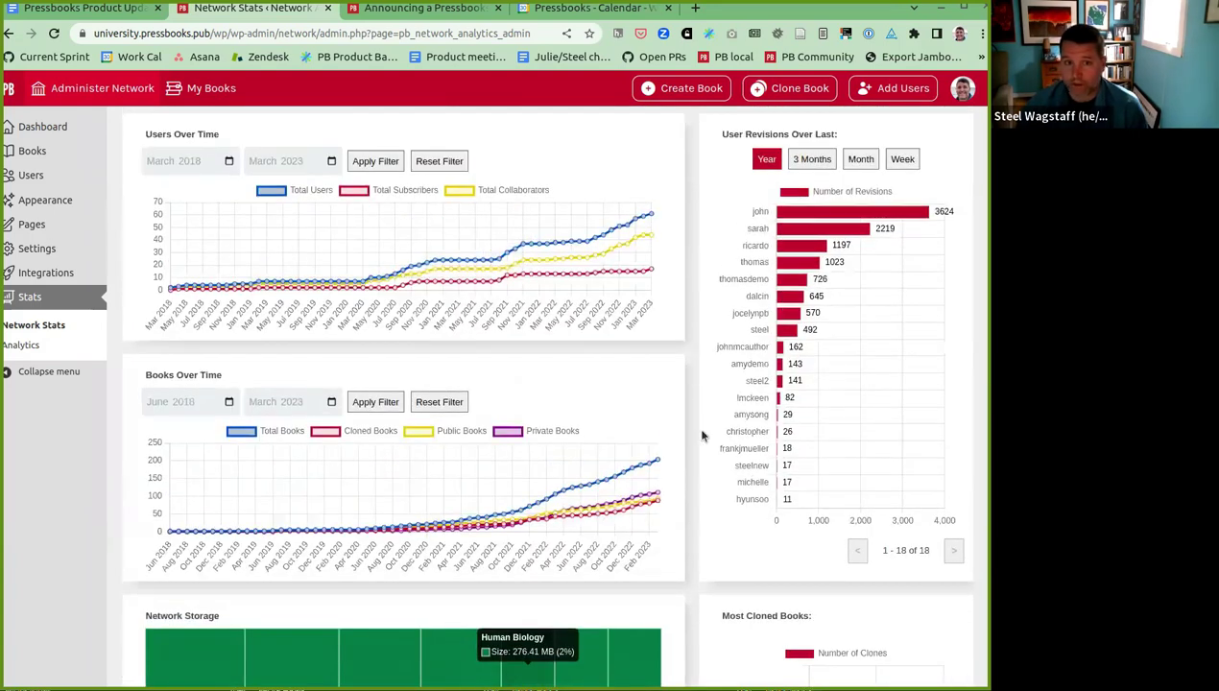
left_click(8, 35)
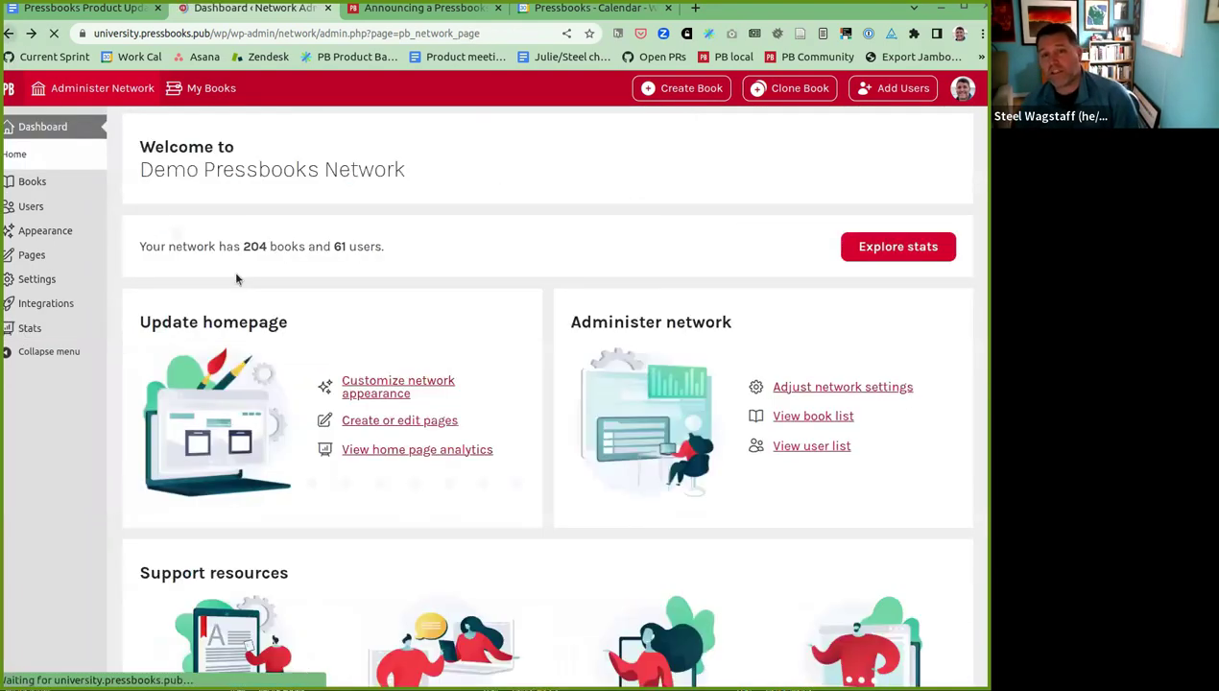
scroll(444, 317, "down", 3)
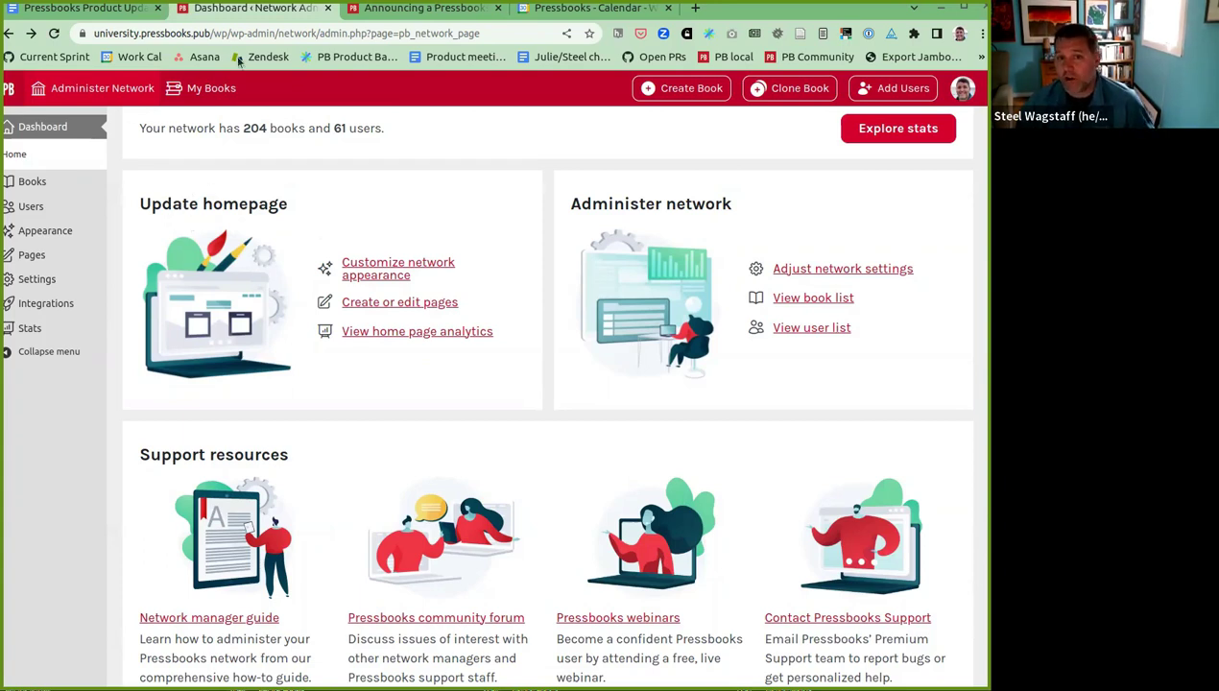
Examine the public home page at university.pressbooks.pub, from its introductory blocks through the Network Showcase to the footer.
left_click_drag(212, 33, 576, 32)
key("BackSpace")
key("Return")
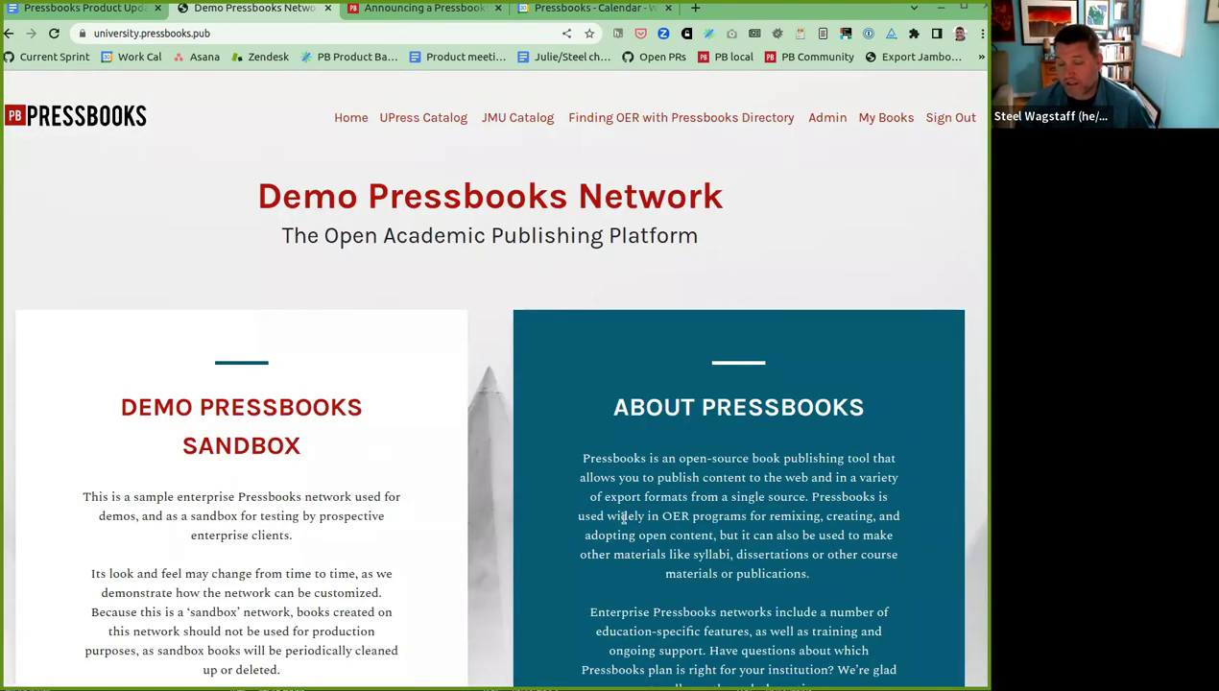
scroll(452, 428, "down", 3)
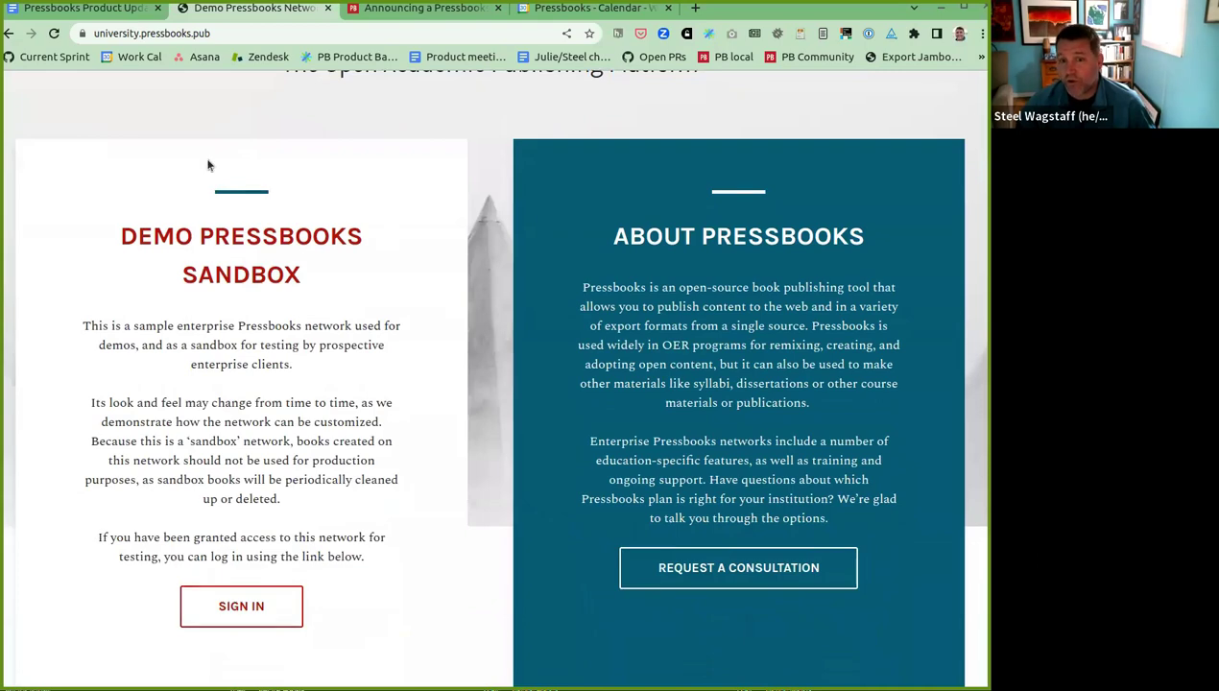
scroll(519, 355, "down", 15)
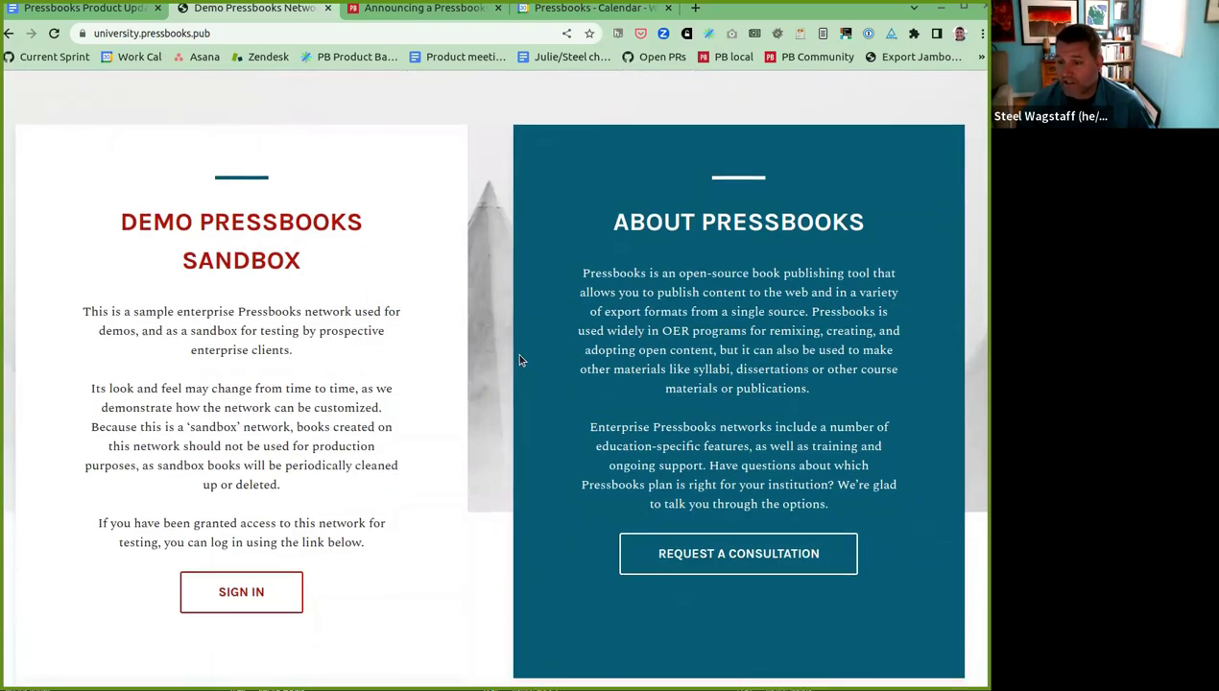
scroll(362, 295, "down", 4)
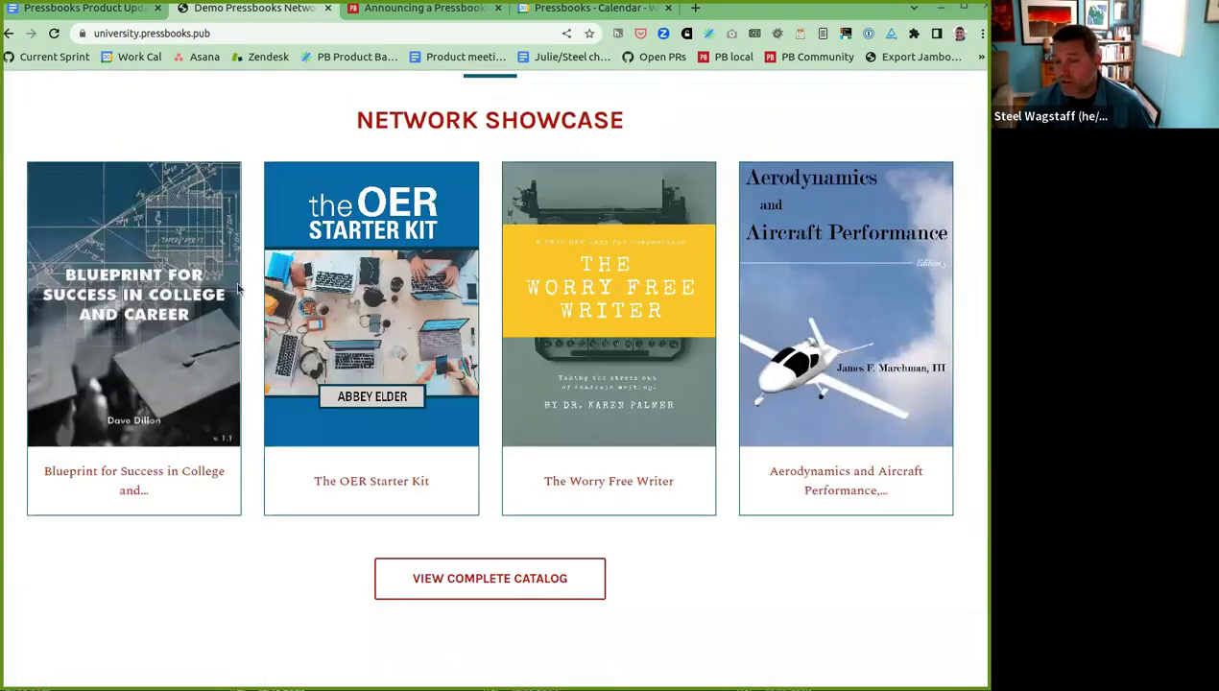
scroll(392, 357, "down", 3)
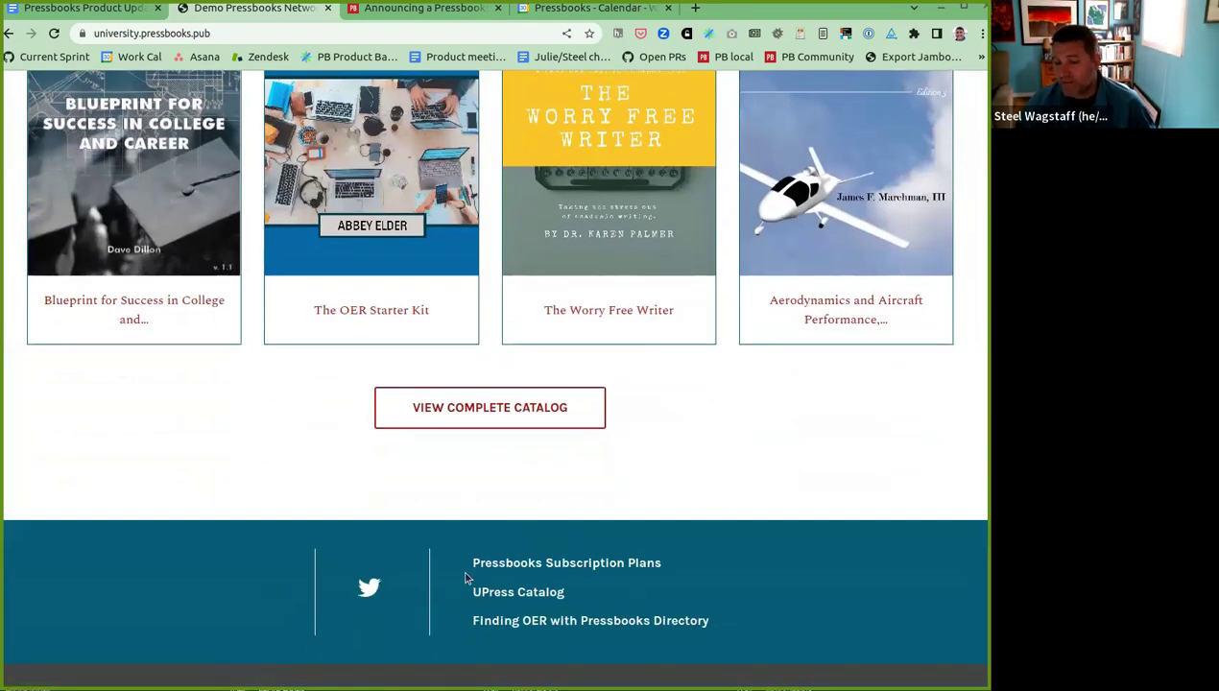
scroll(461, 584, "up", 15)
scroll(401, 472, "up", 3)
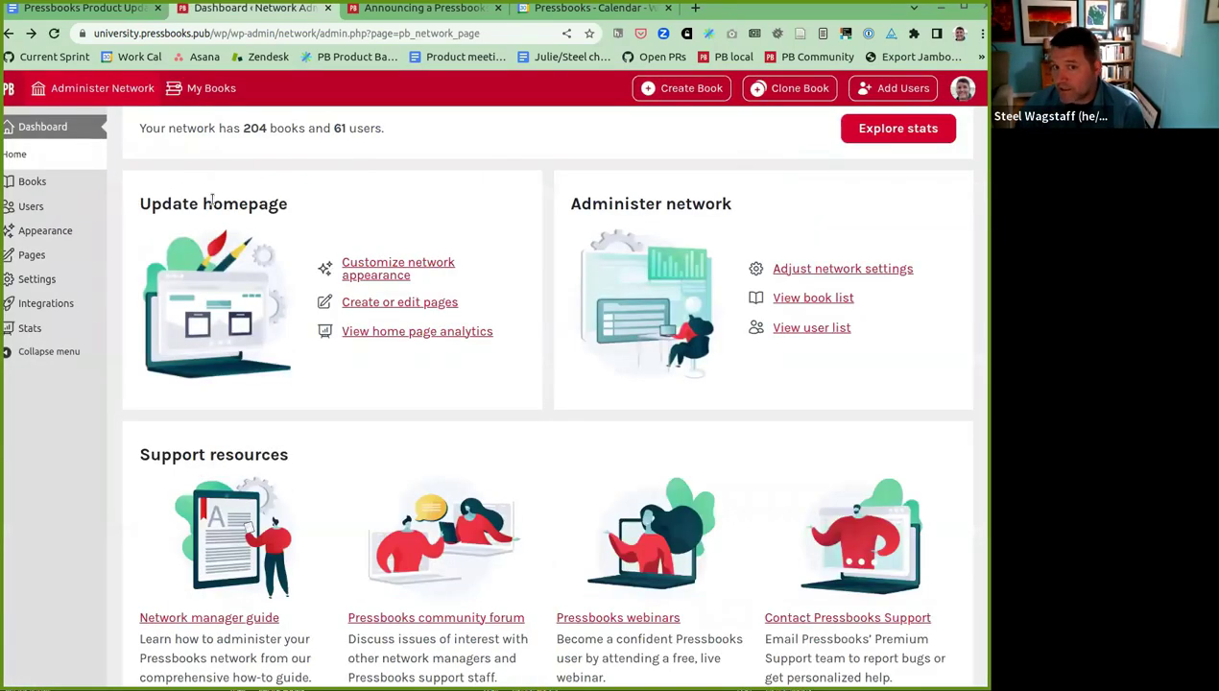
Open the network appearance customizer from the dashboard and look over the Site Identity and Front Page Settings options.
left_click(373, 264)
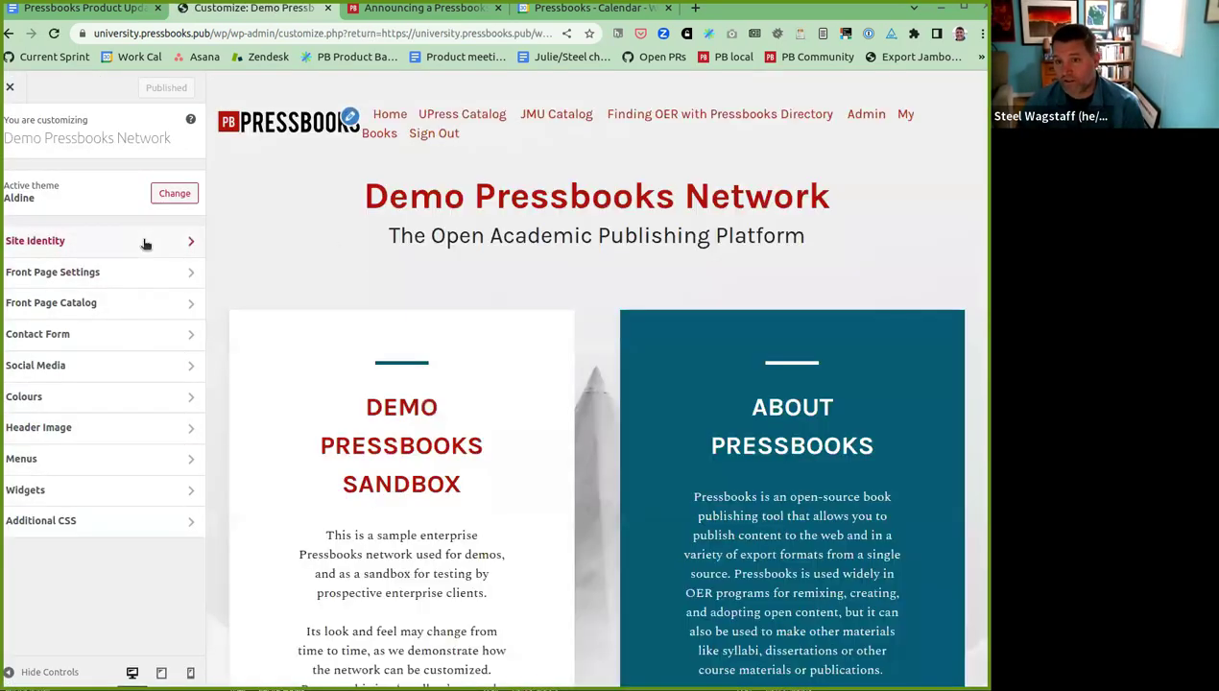
left_click(144, 241)
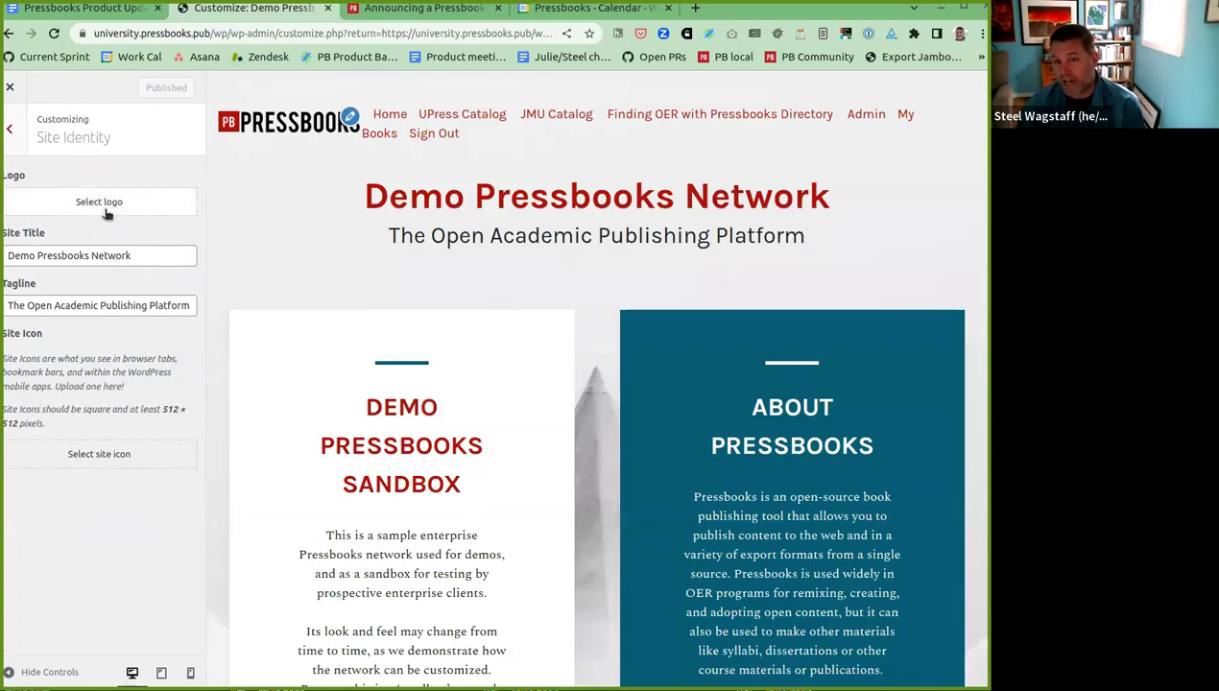
left_click(11, 129)
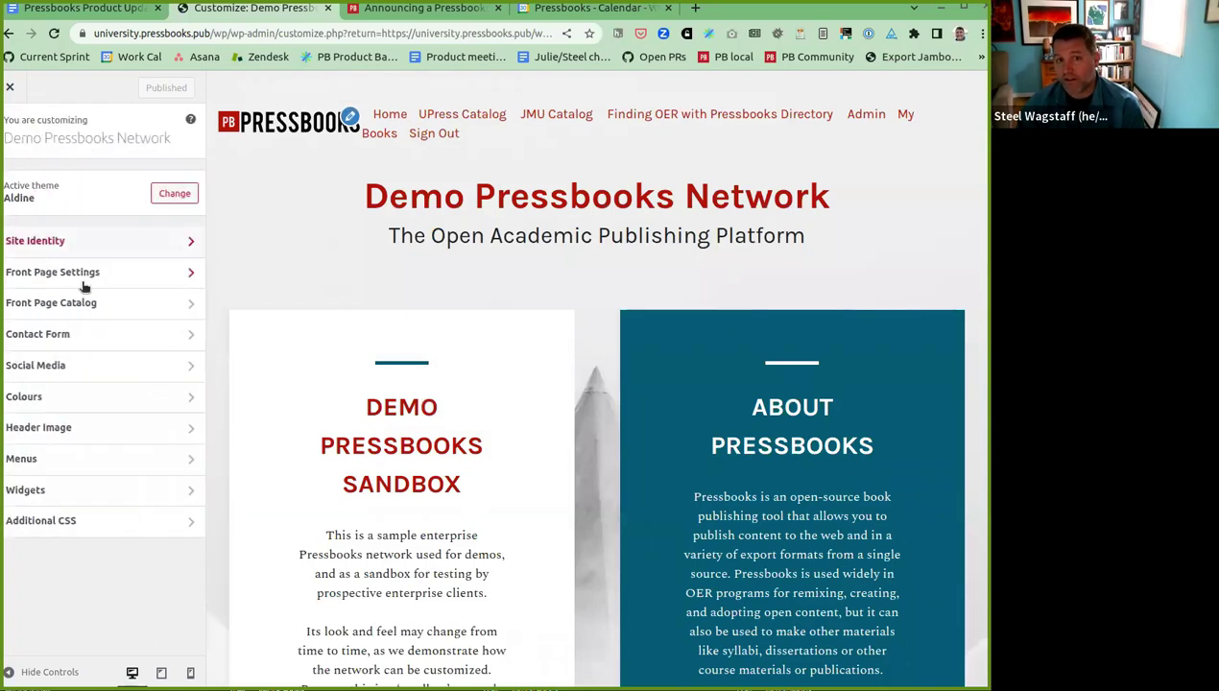
left_click(85, 278)
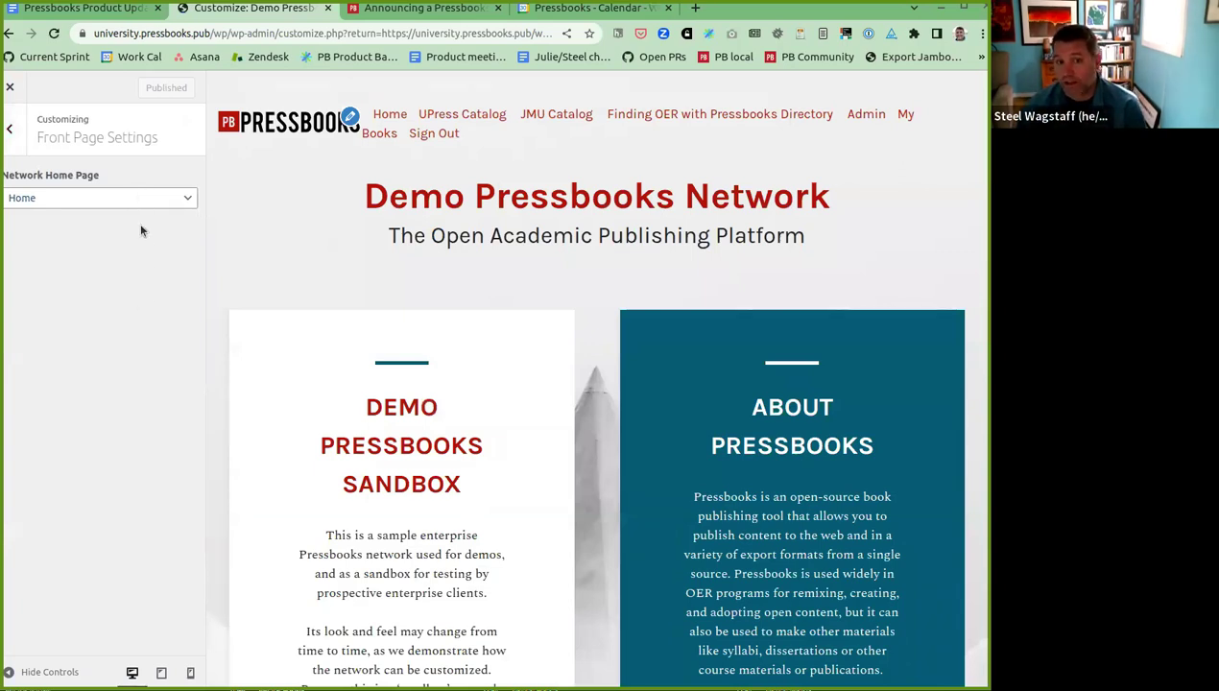
left_click(13, 133)
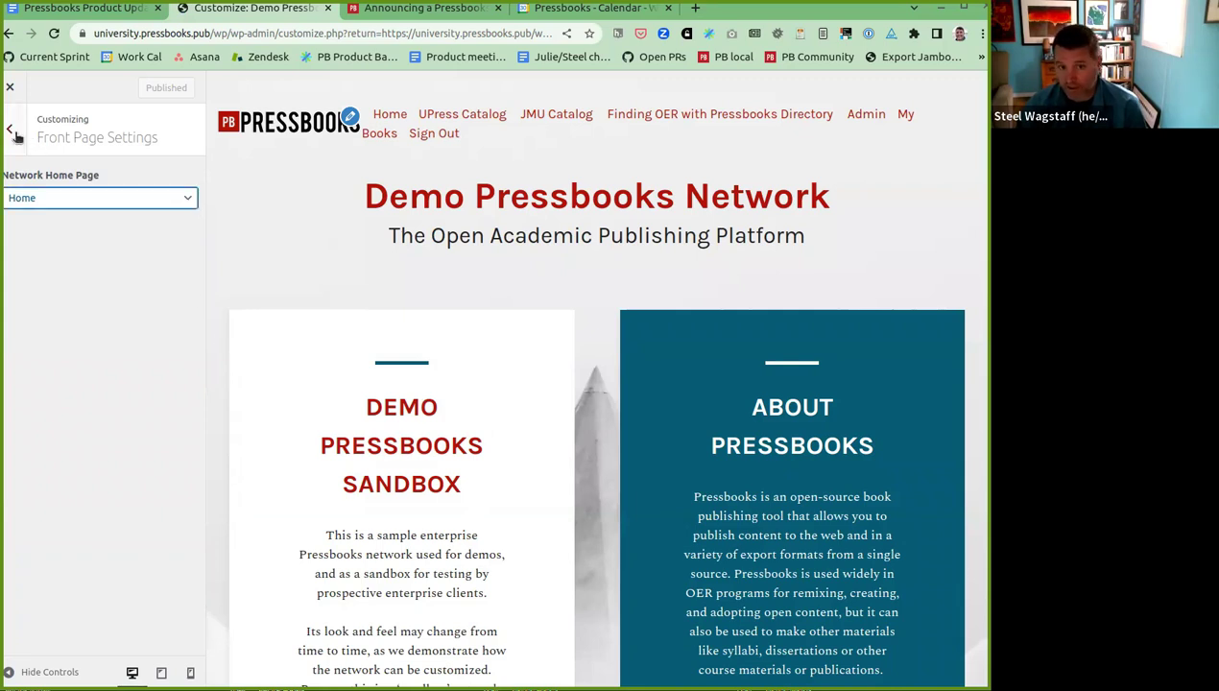
Set Featured book 3 in the front page catalog to Boundless Anatomy and Physiology.
left_click(105, 307)
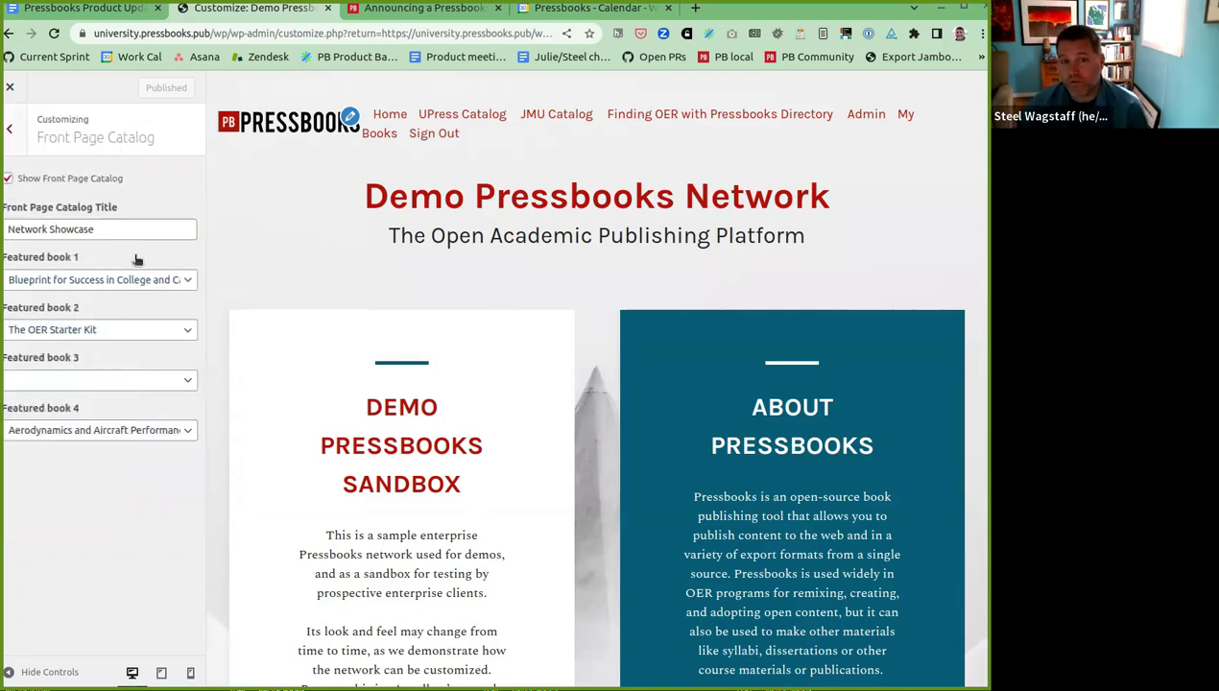
scroll(354, 330, "down", 15)
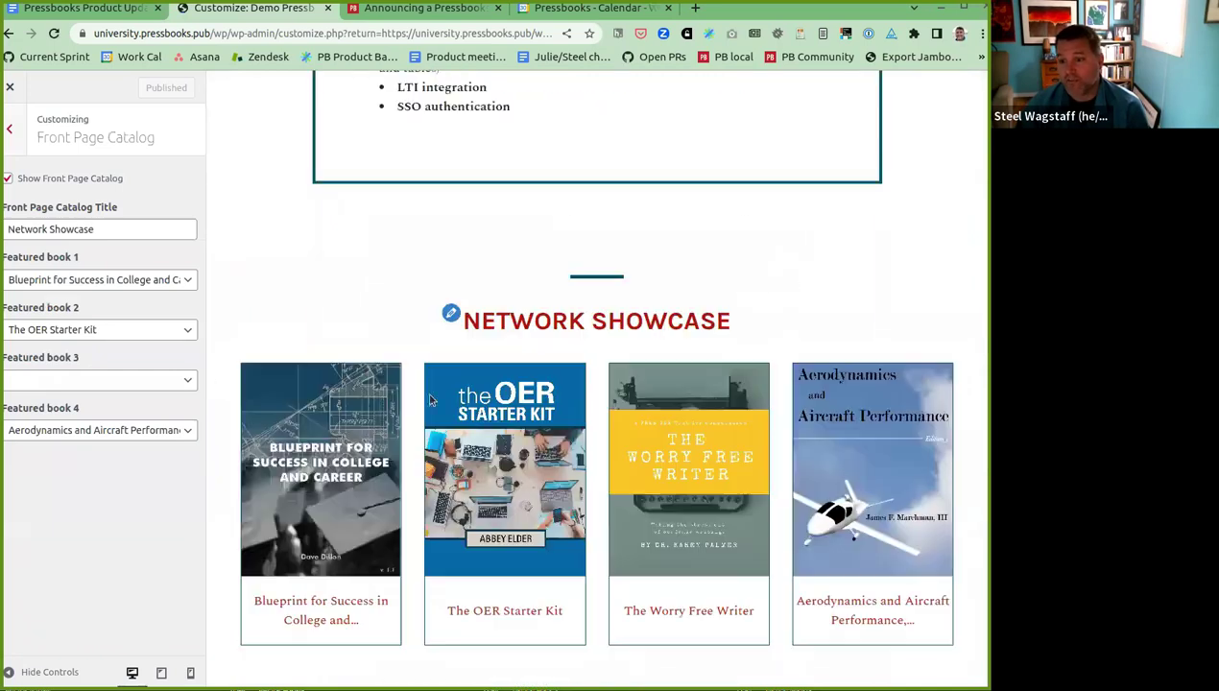
left_click(85, 501)
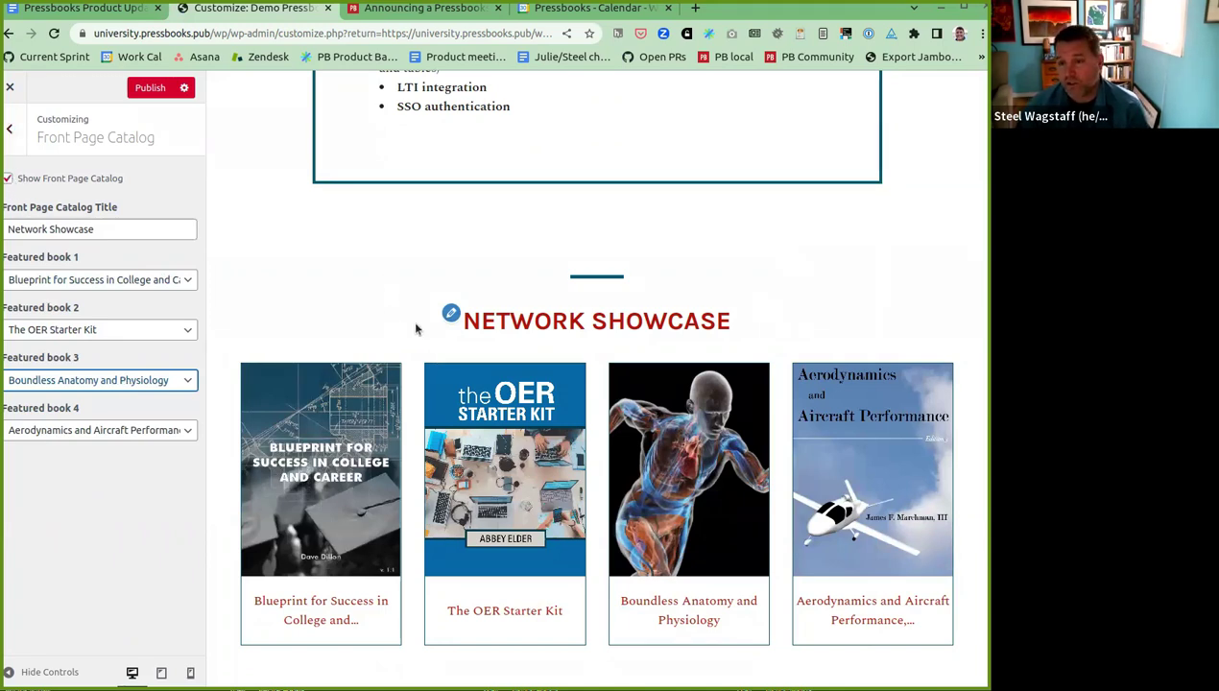
left_click(9, 127)
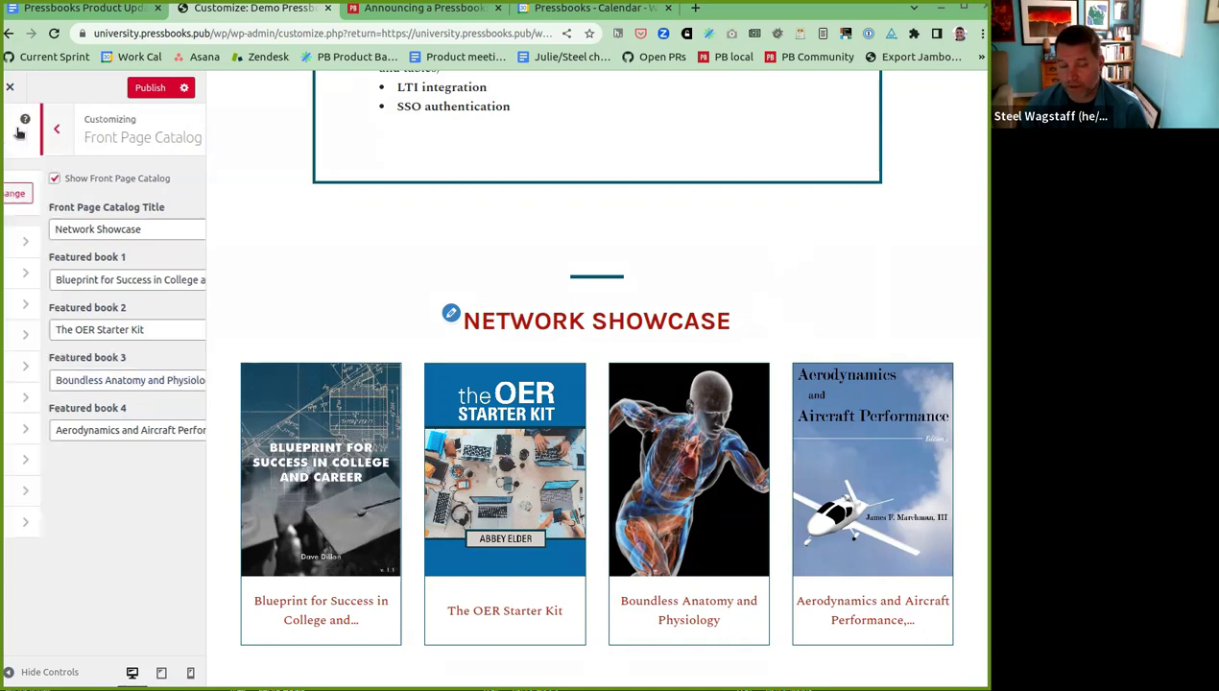
Enable the contact form on the home page and check it in the preview.
left_click(124, 336)
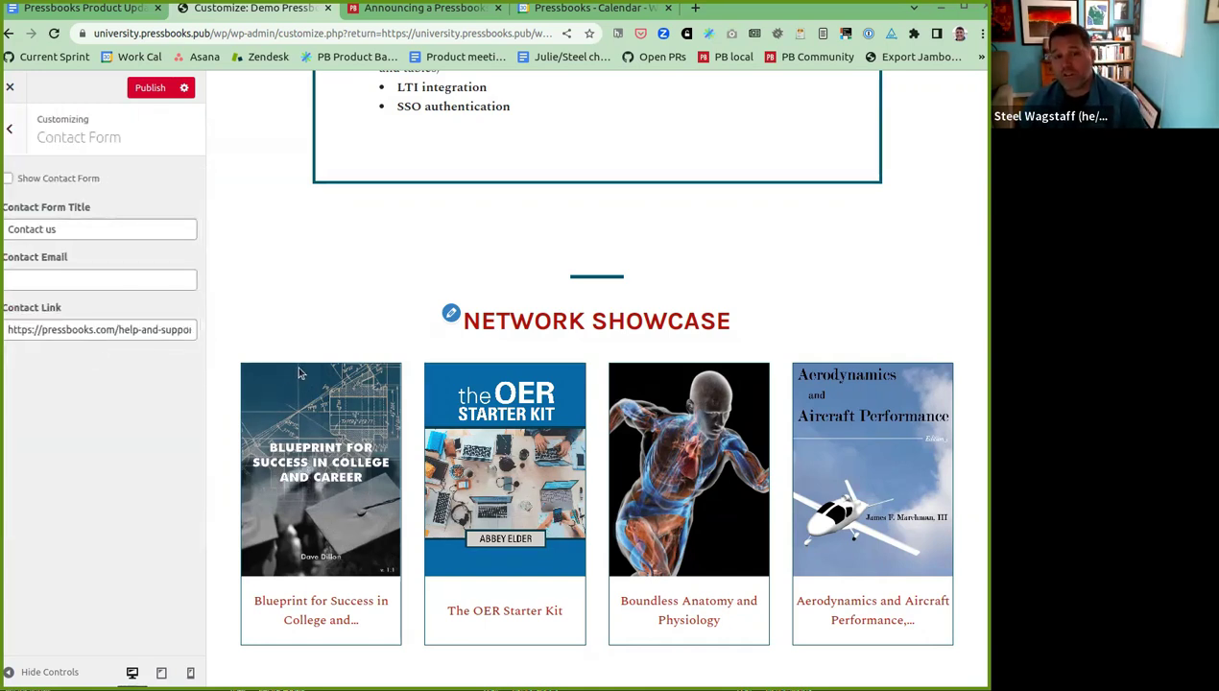
left_click(7, 179)
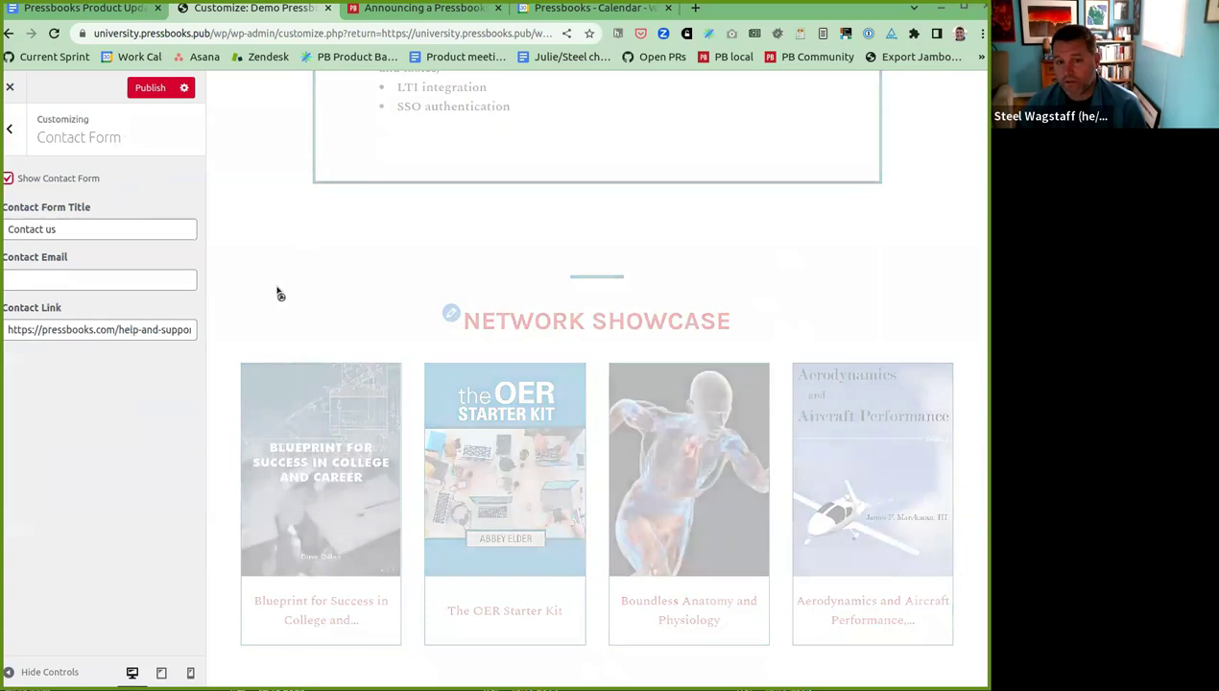
scroll(368, 303, "down", 4)
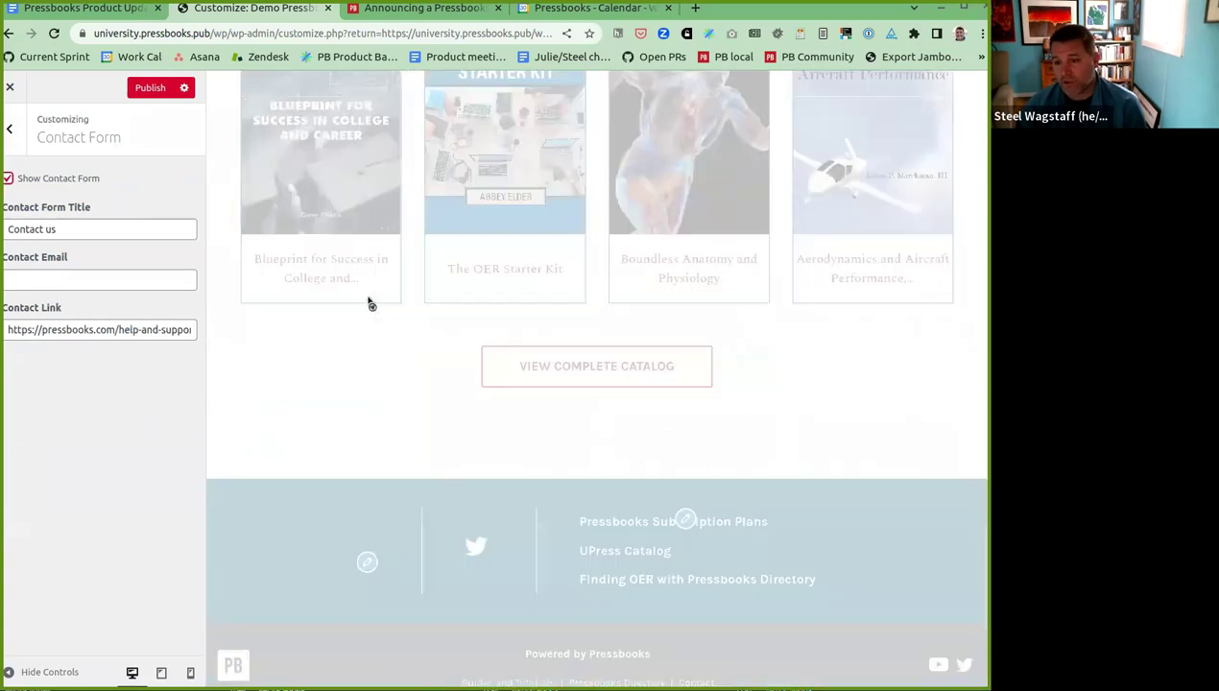
scroll(359, 400, "down", 3)
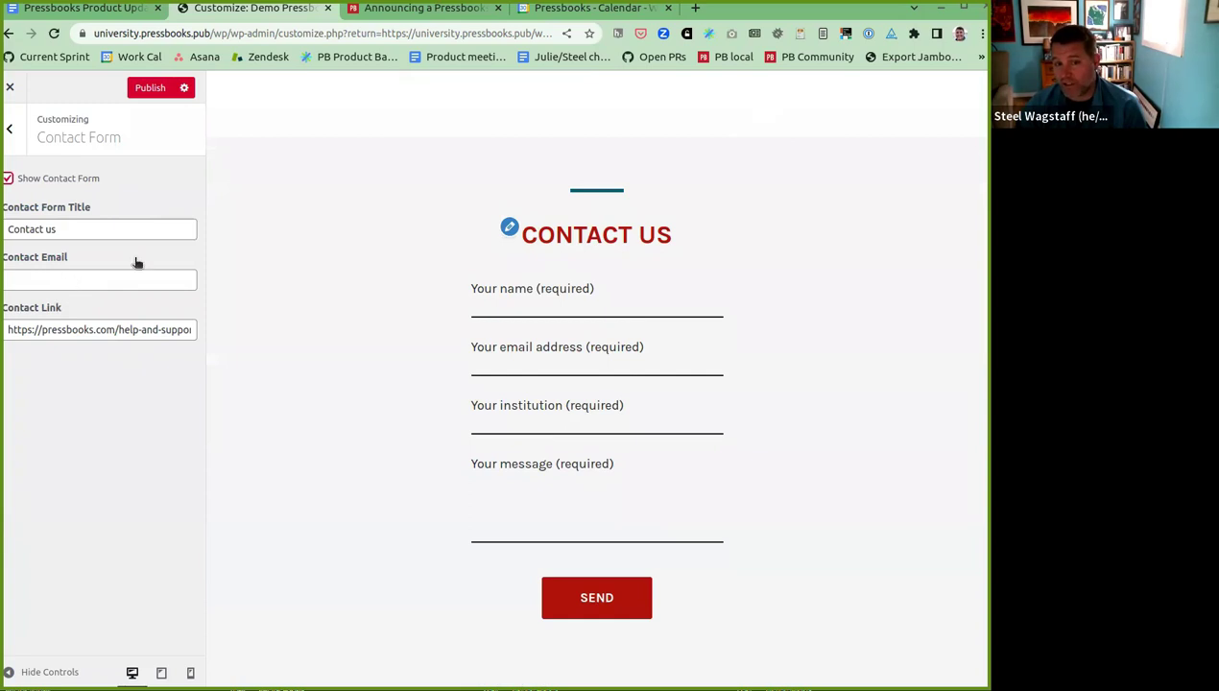
left_click(10, 128)
Look over the Social Media links, the footer preview and the Colours settings.
left_click(77, 369)
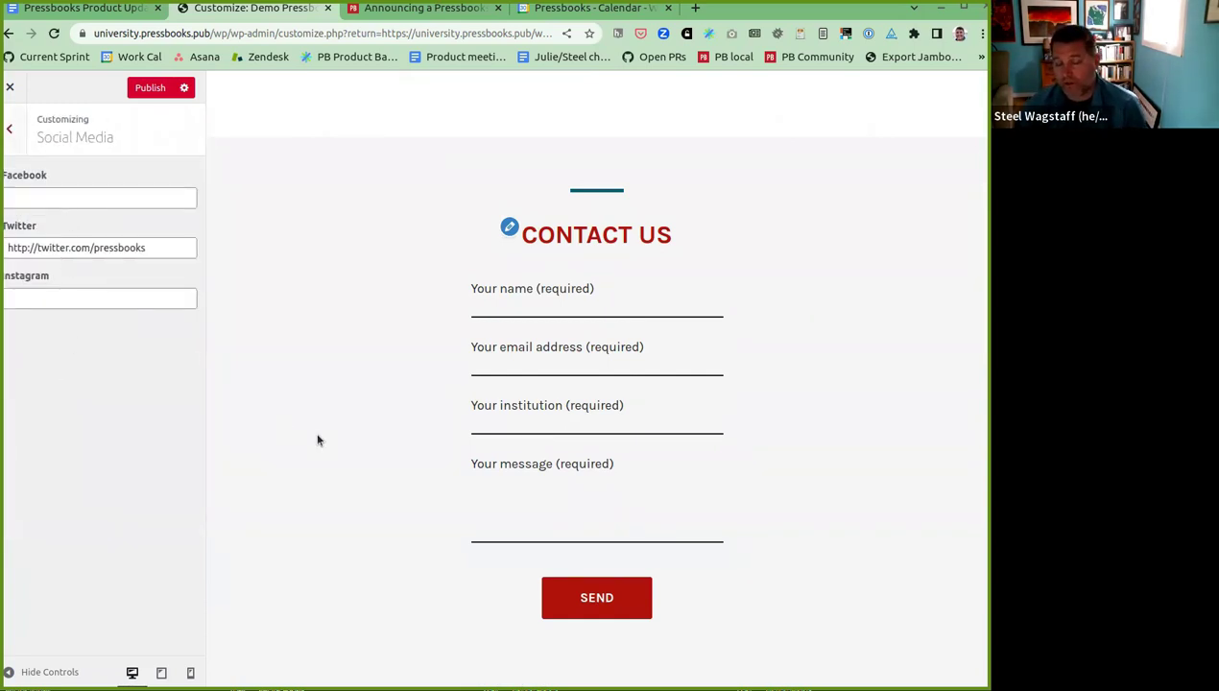
scroll(318, 440, "down", 3)
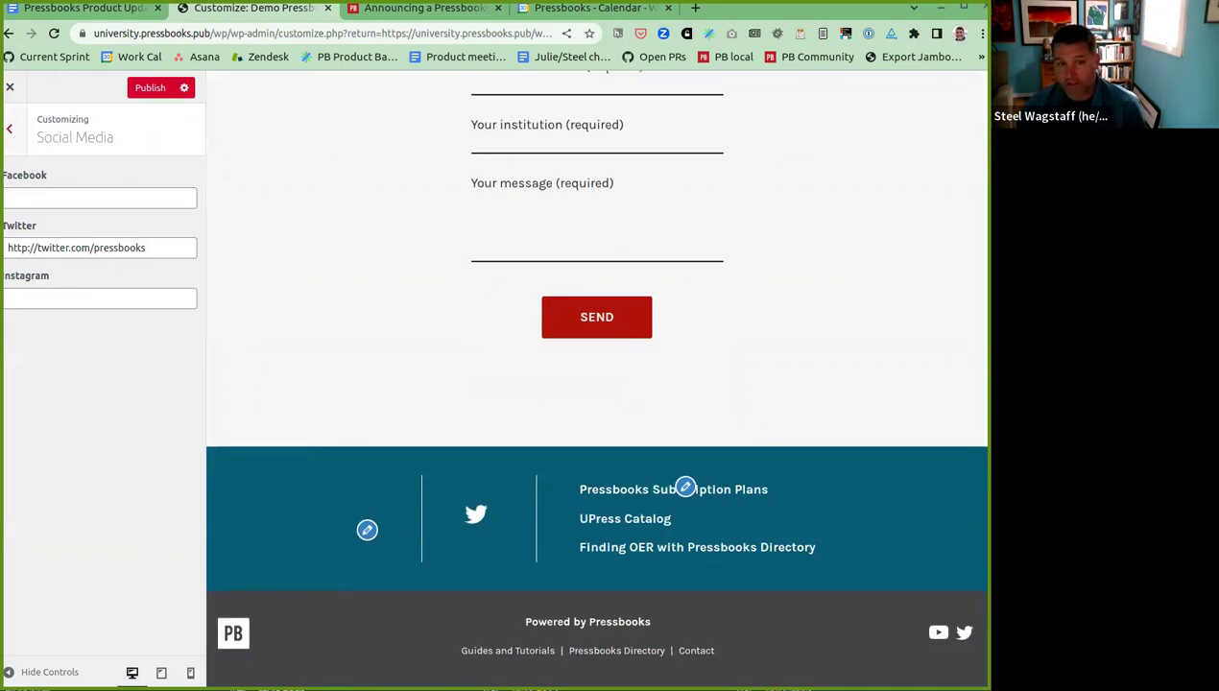
left_click(9, 135)
left_click(92, 404)
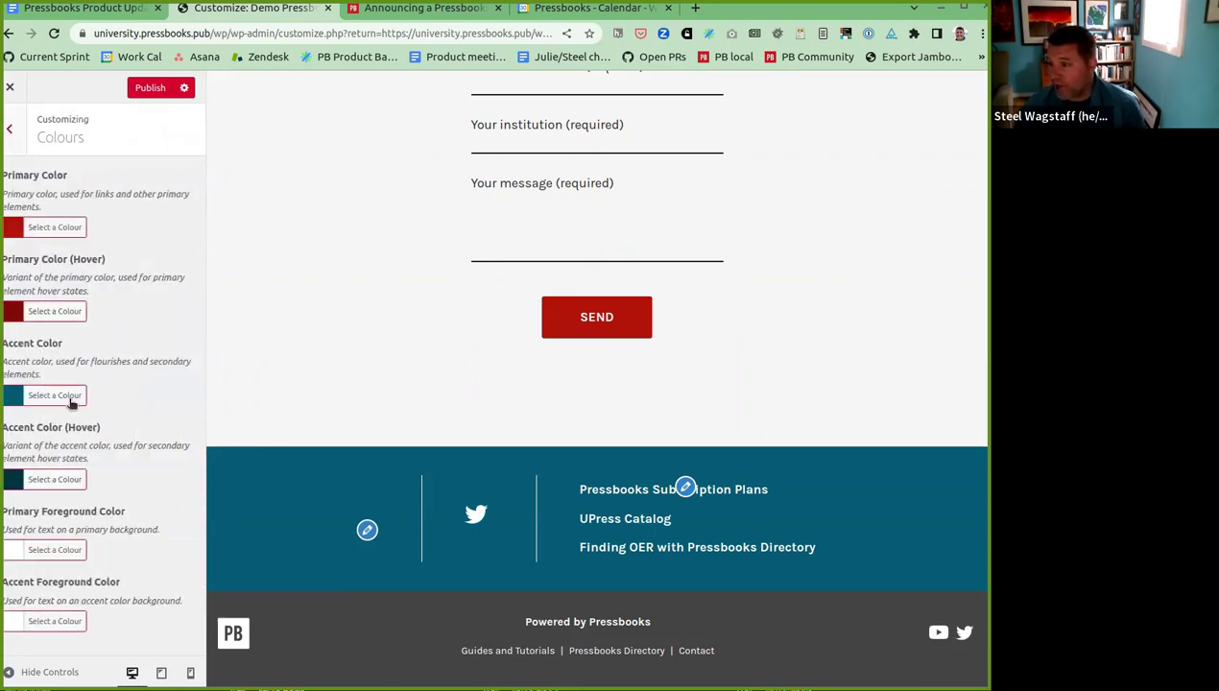
left_click(11, 134)
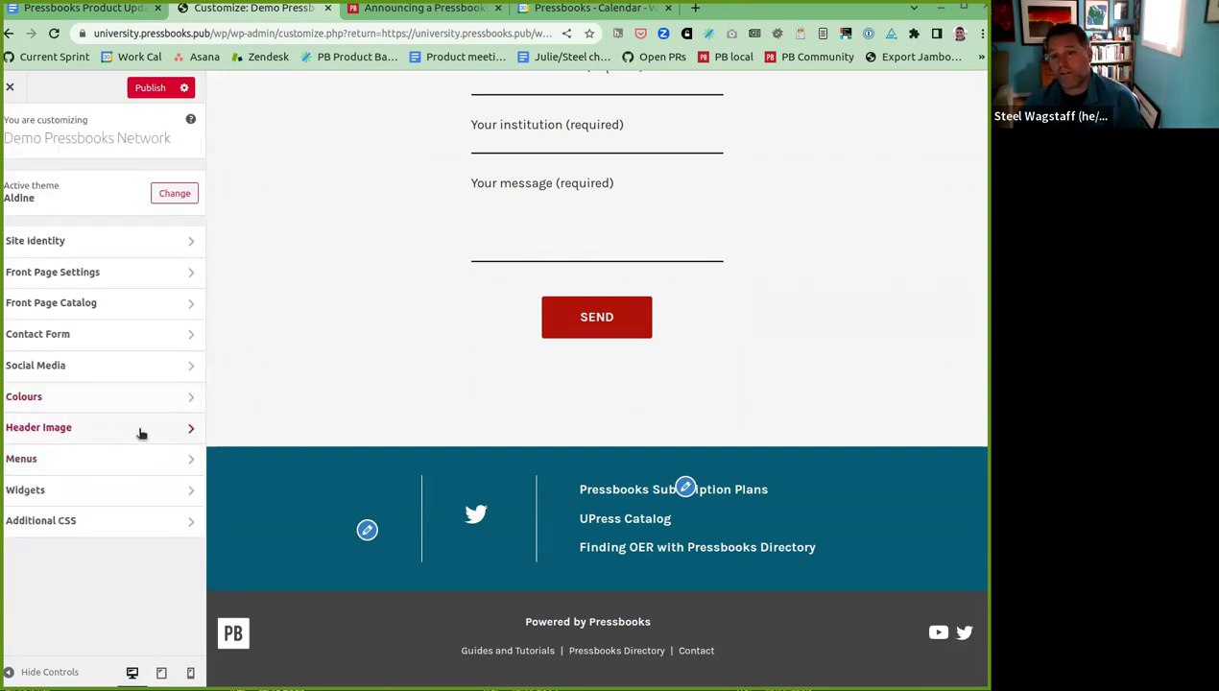
Try the uploaded architectural interior and the bookshelf photo in turn as the header image.
left_click(141, 433)
scroll(393, 359, "up", 15)
left_click(135, 380)
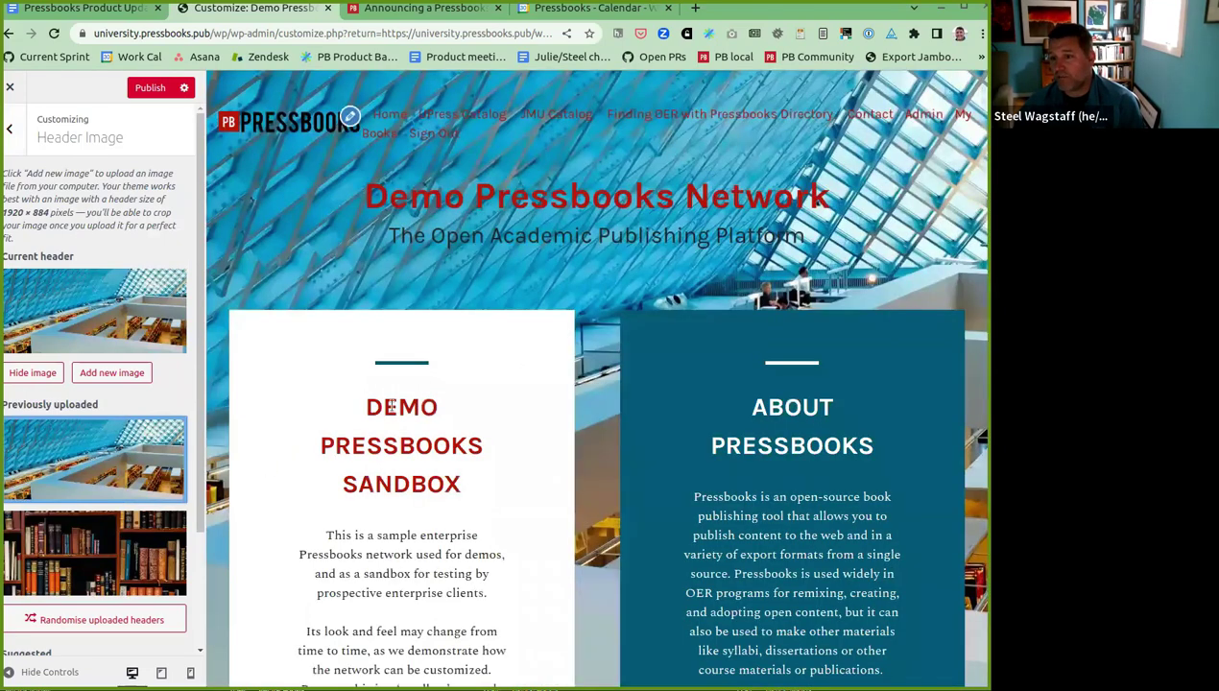
left_click(80, 567)
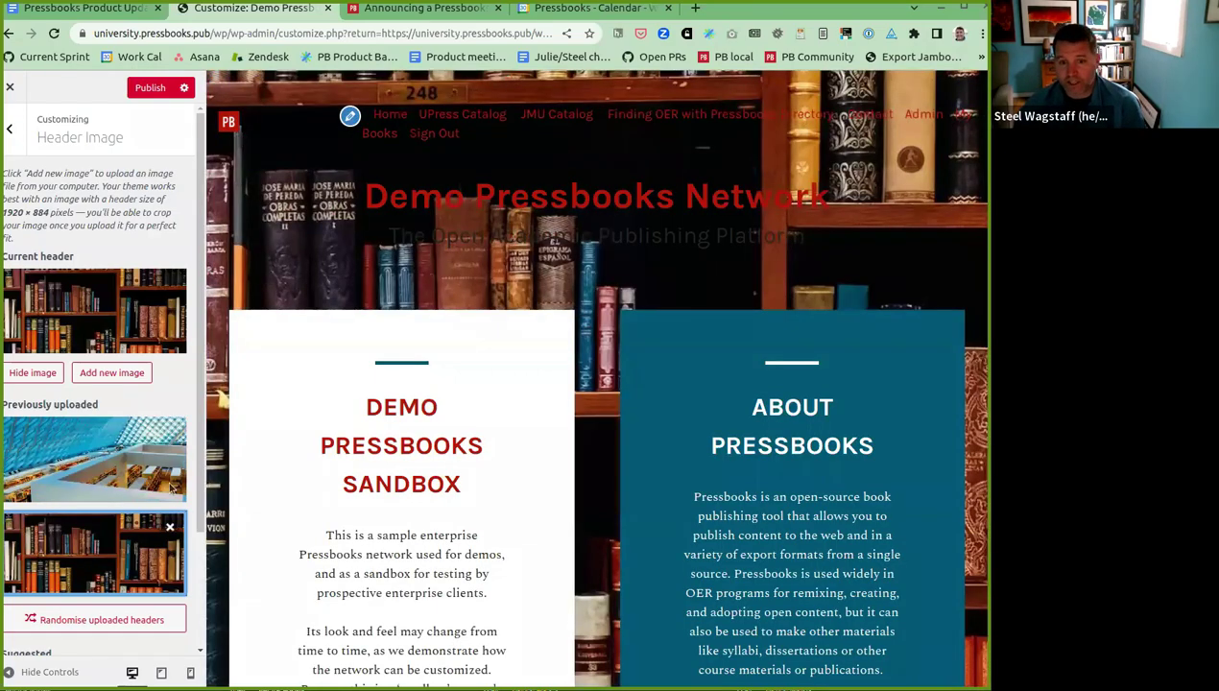
Remove both previously uploaded header images and return to the main list of customization options.
left_click(170, 527)
left_click(184, 370)
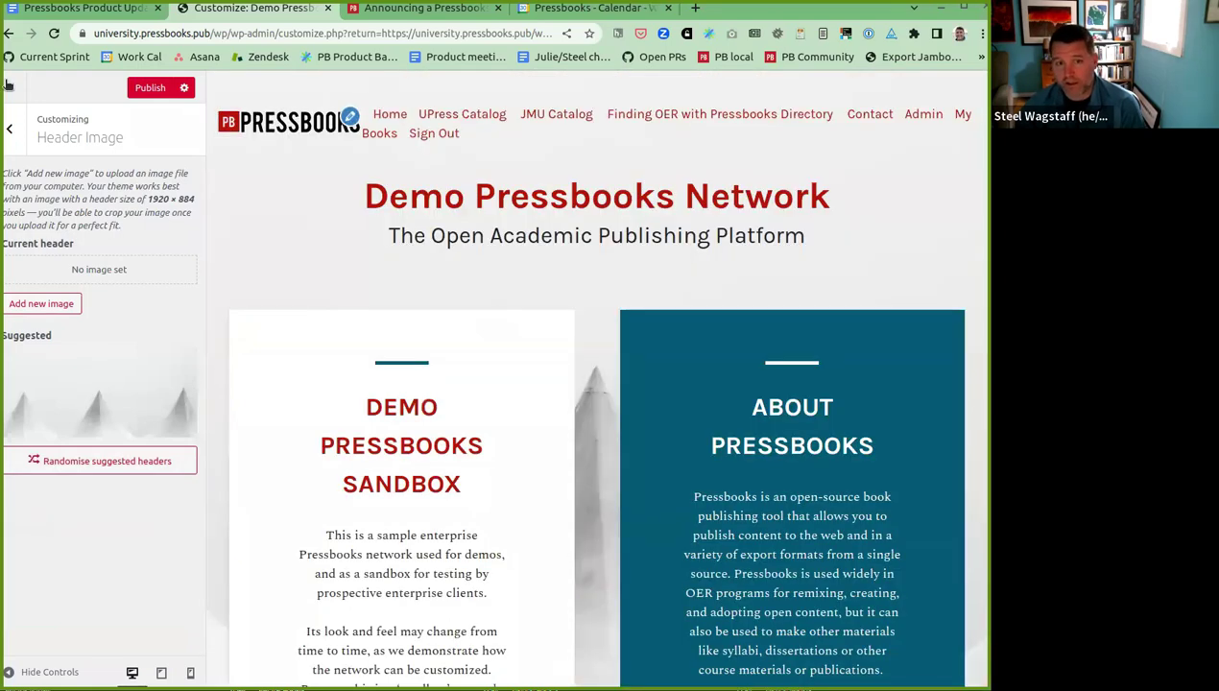
left_click(9, 135)
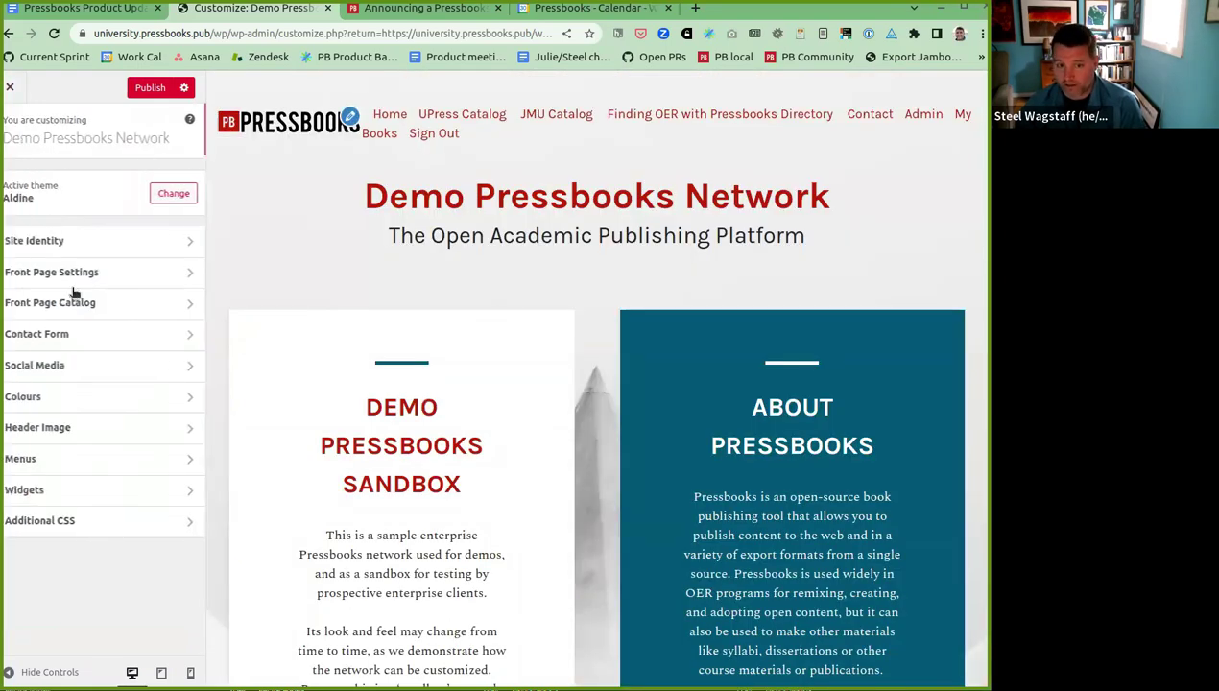
Review the Footer Menu and Primary Menu settings alongside the header and footer links in the home page preview.
left_click(135, 467)
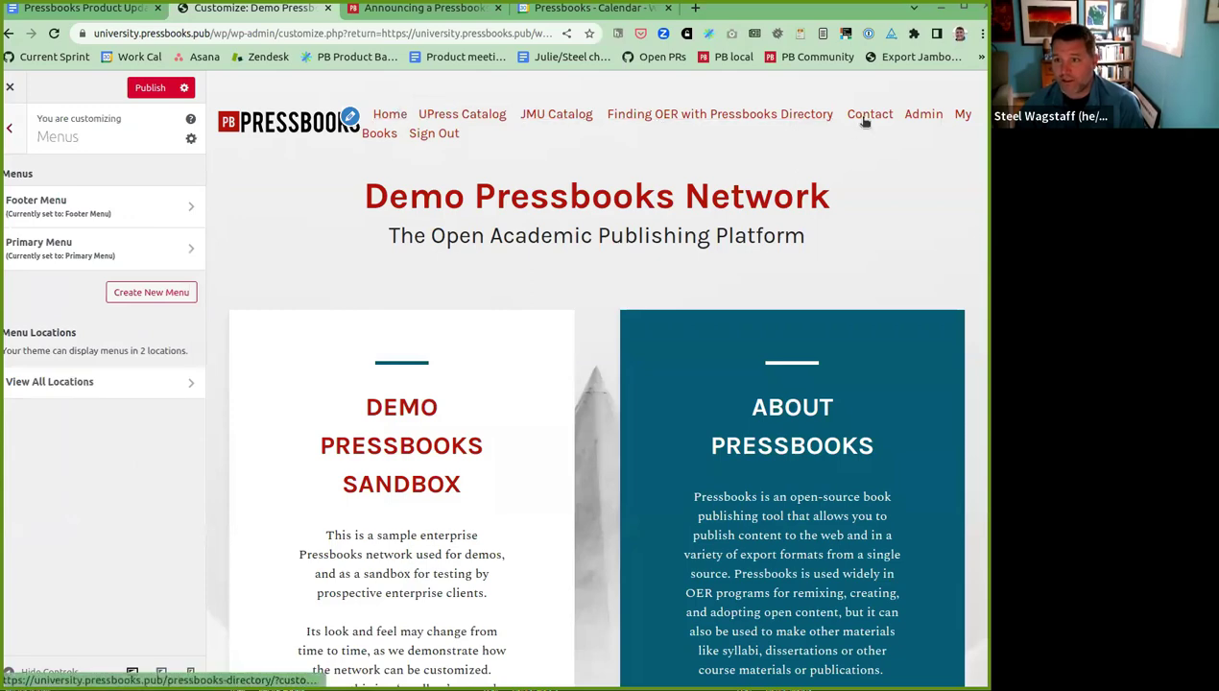
scroll(547, 357, "down", 10)
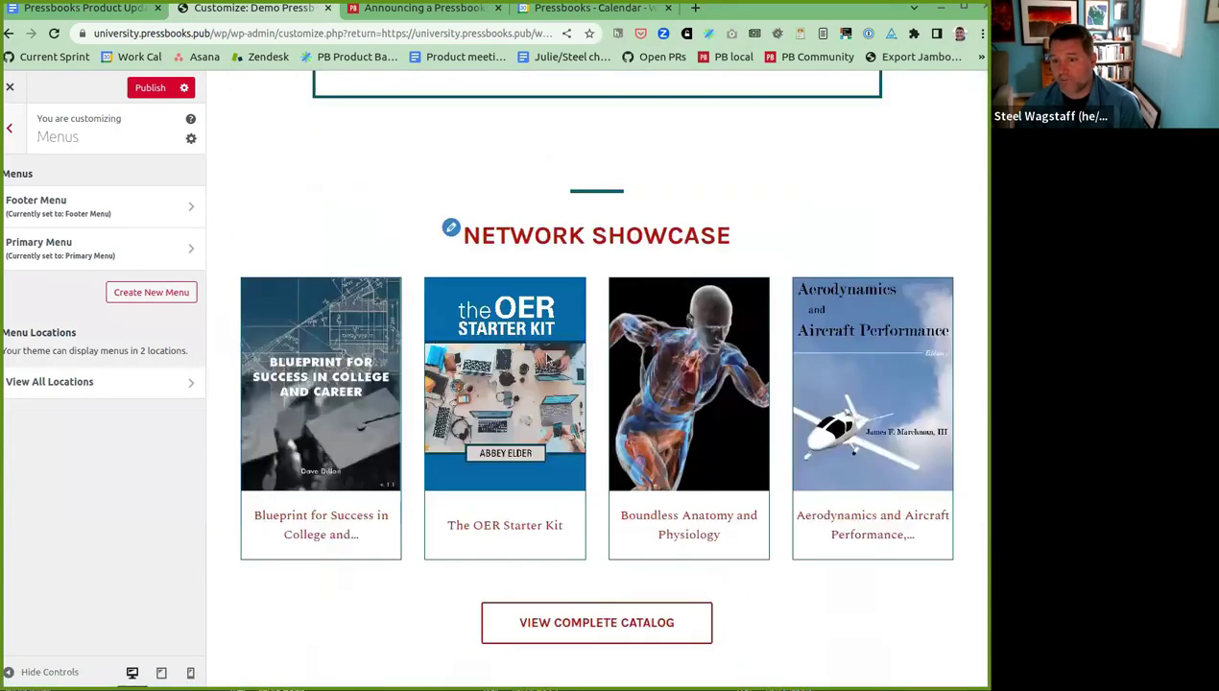
scroll(547, 357, "down", 10)
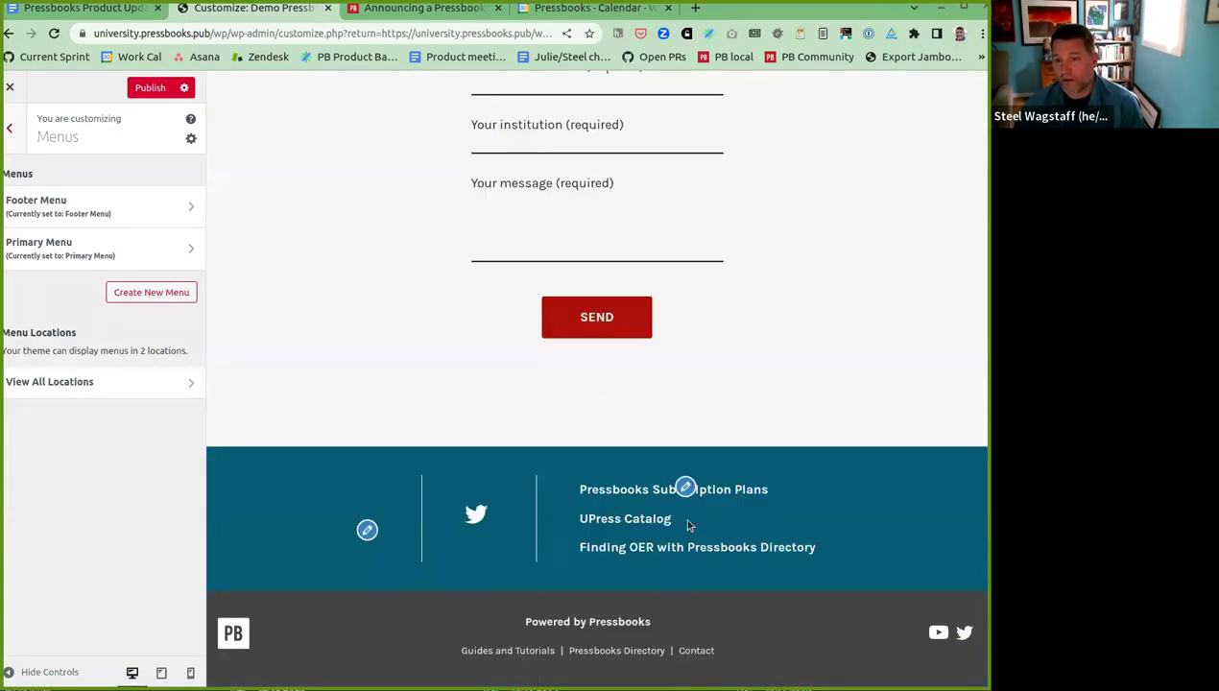
left_click(114, 257)
left_click(11, 133)
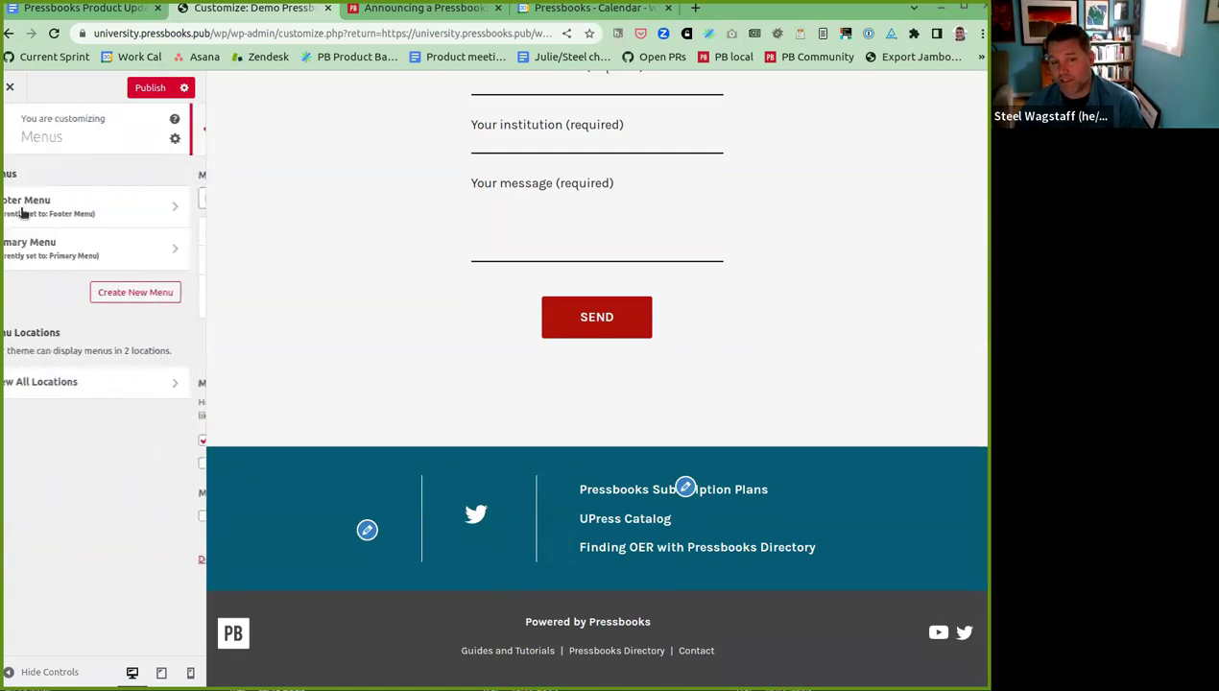
left_click(15, 133)
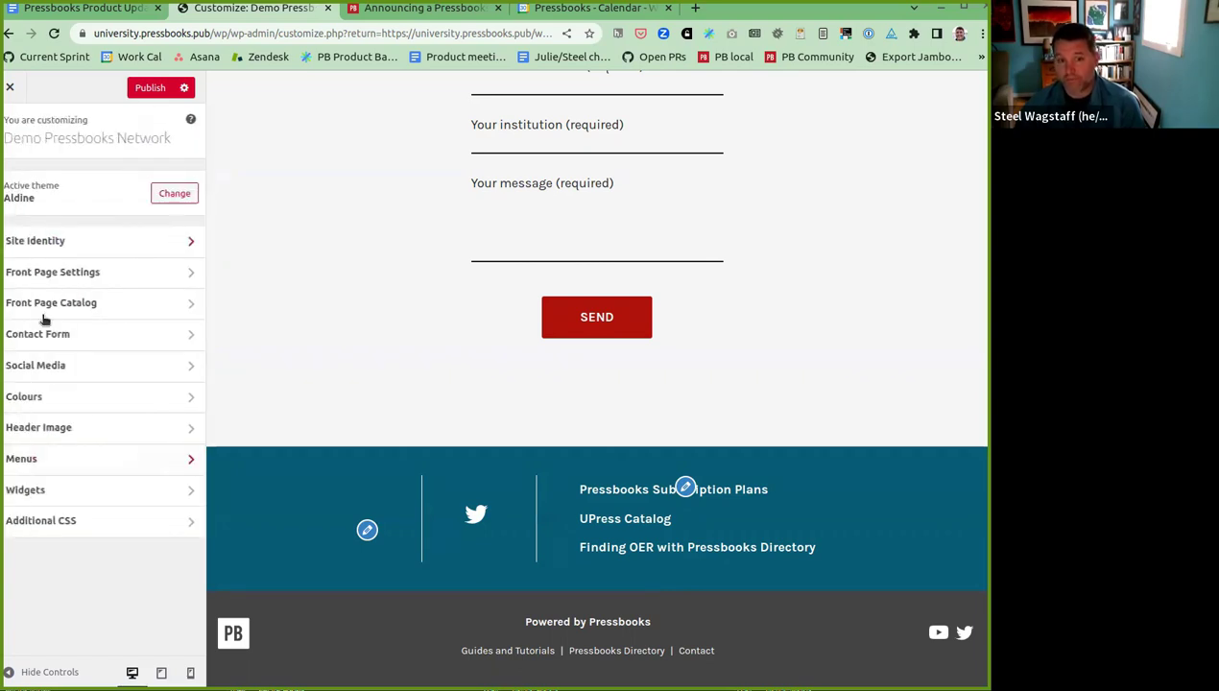
Fill the text widget in Network Footer Block 1 with the title "I'm a header" and the body "I'm some body text.".
left_click(104, 501)
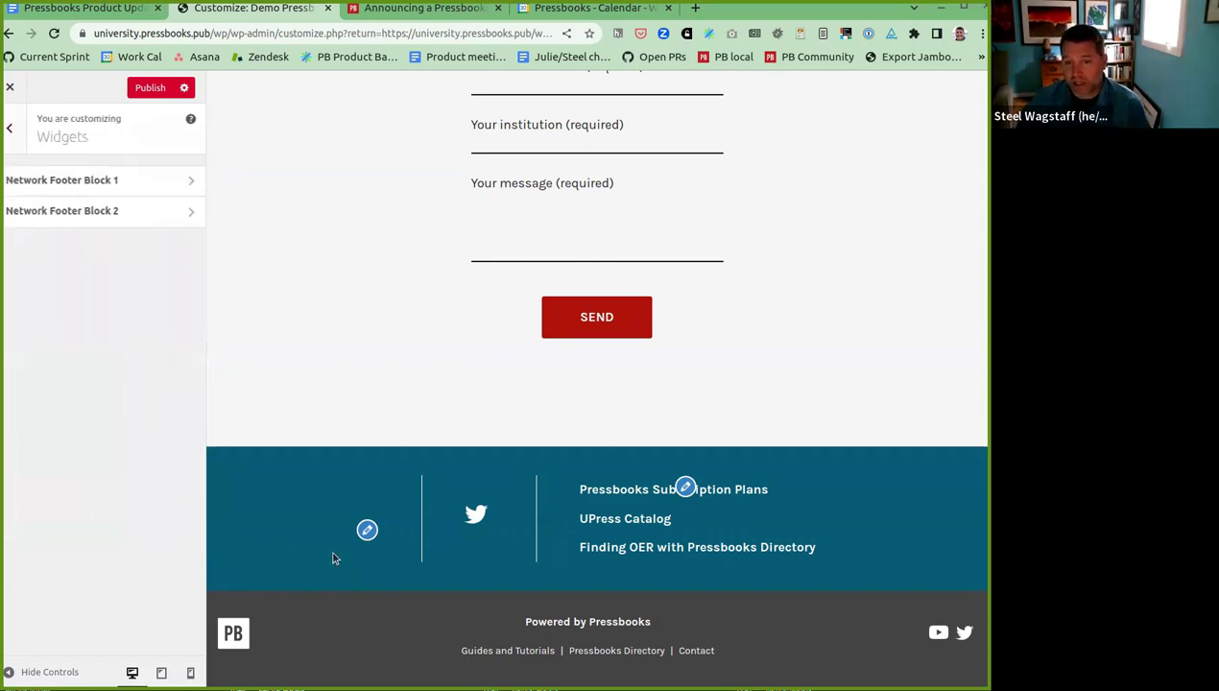
left_click(173, 180)
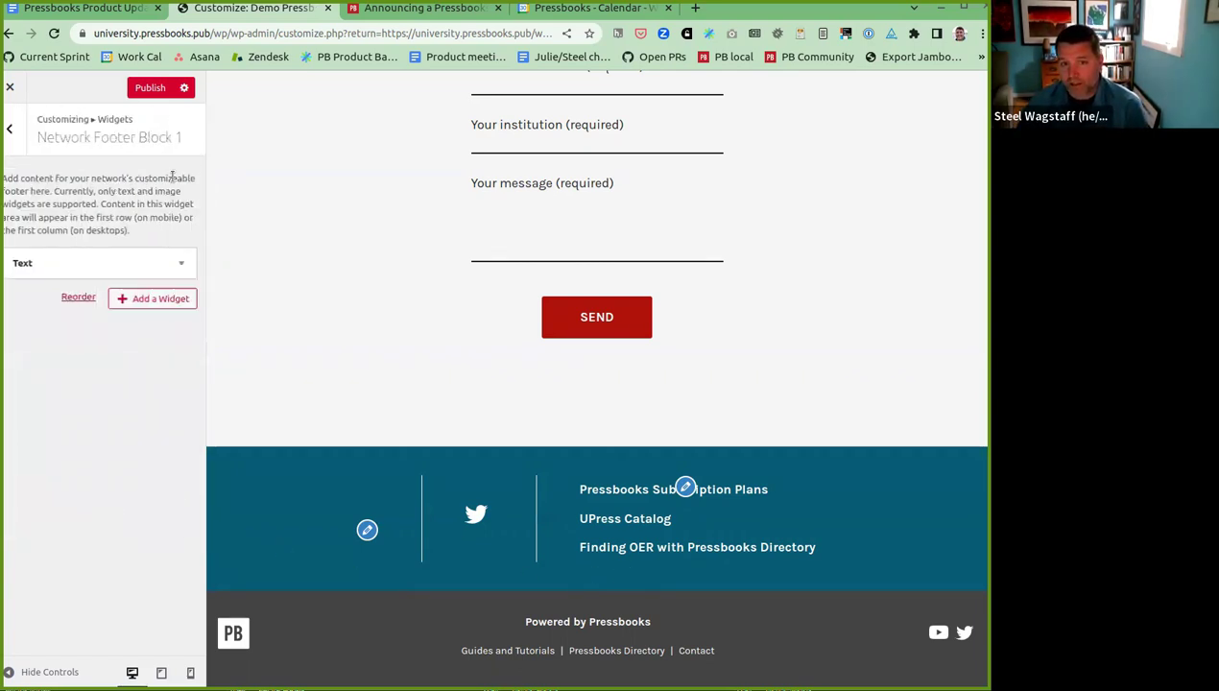
left_click(88, 266)
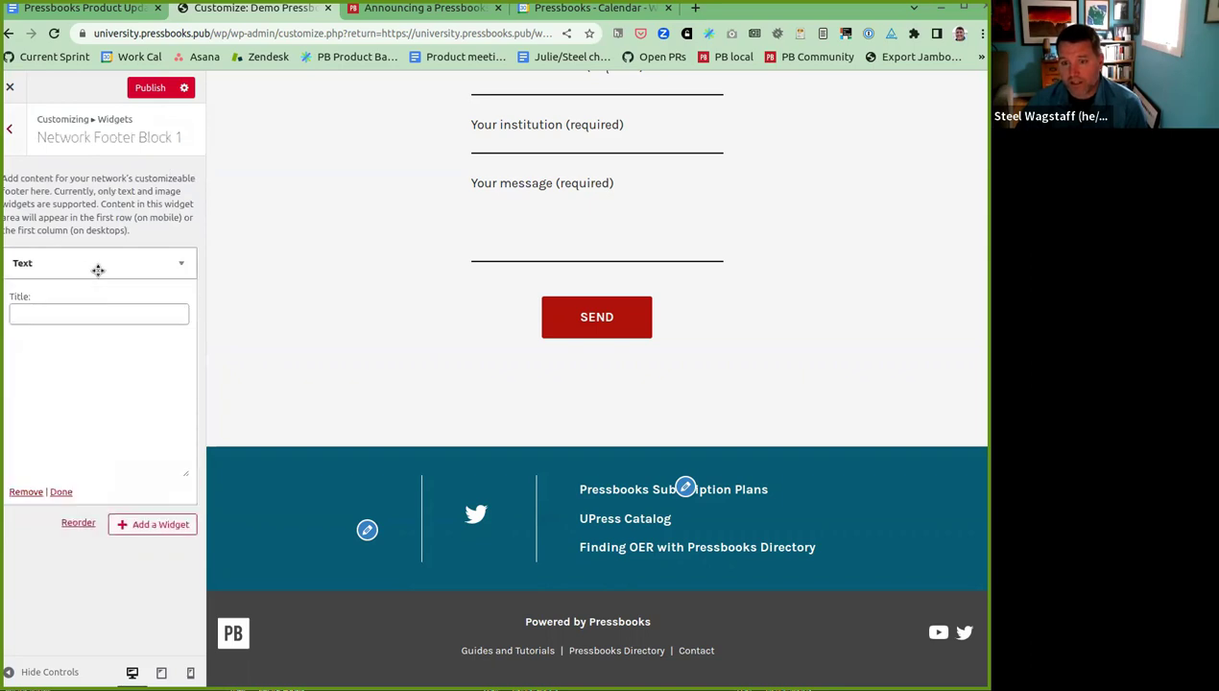
left_click(56, 324)
type("I'm a header")
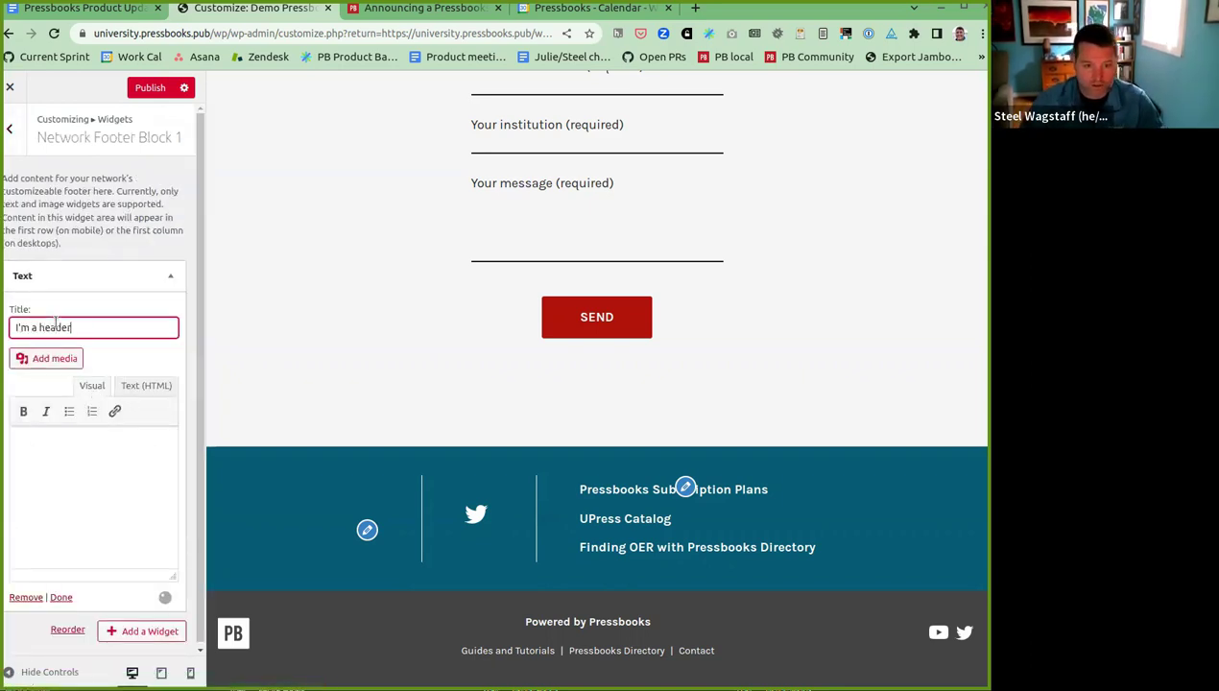
left_click(82, 475)
type("I'm some body text.")
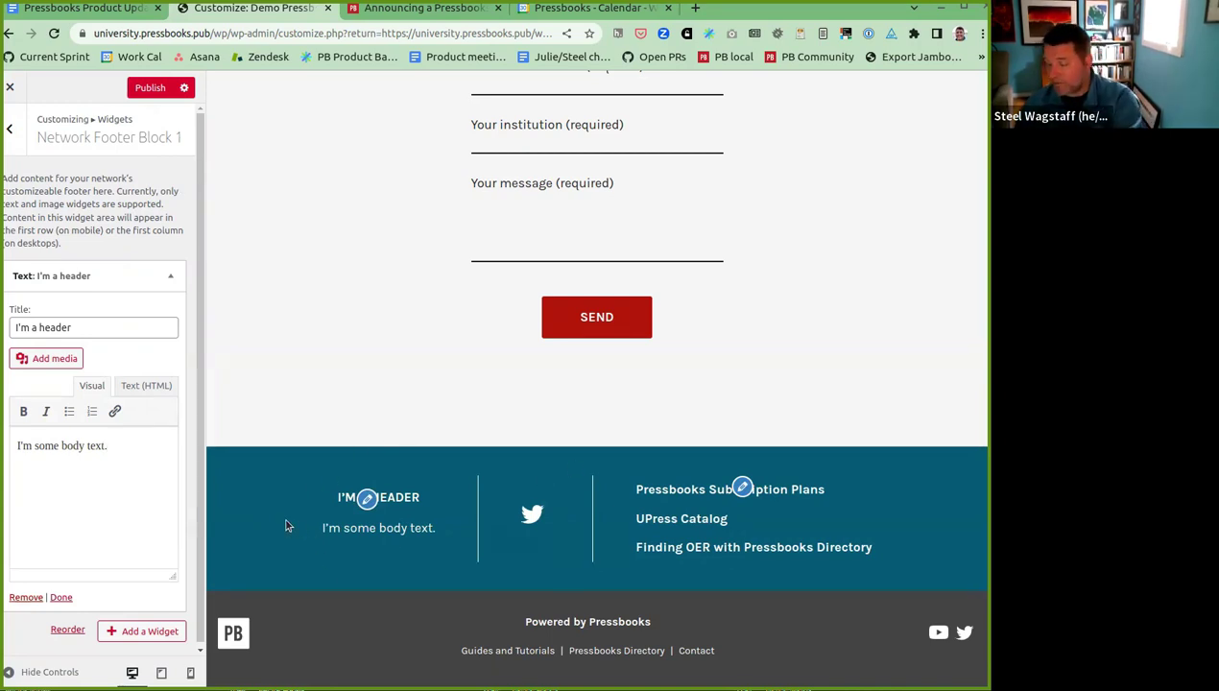
left_click(13, 134)
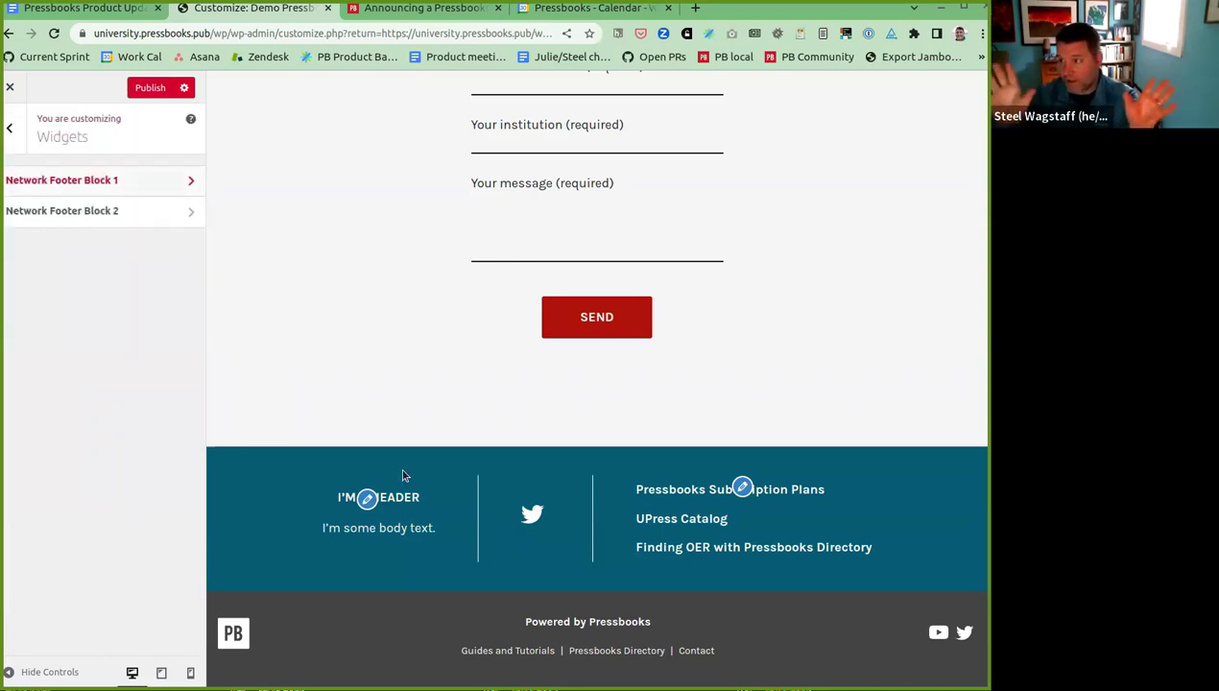
Look at the Additional CSS, and leave the customizer for the network dashboard, discarding the unpublished changes.
left_click(11, 127)
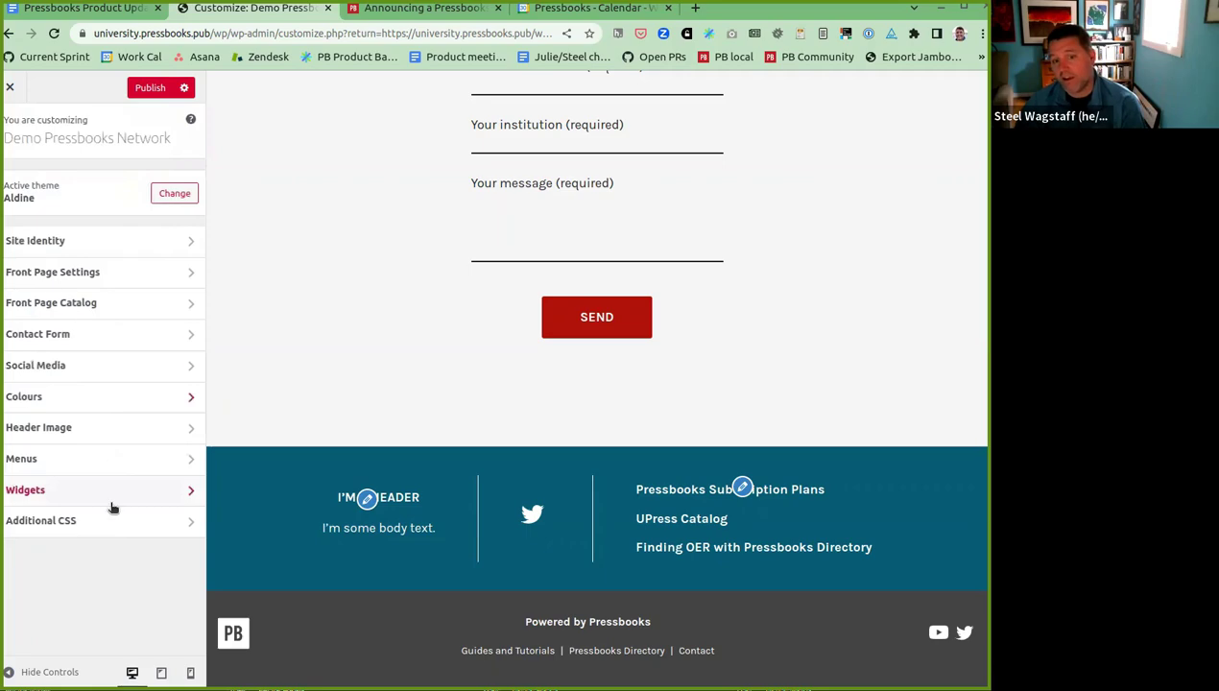
left_click(114, 523)
scroll(340, 350, "up", 20)
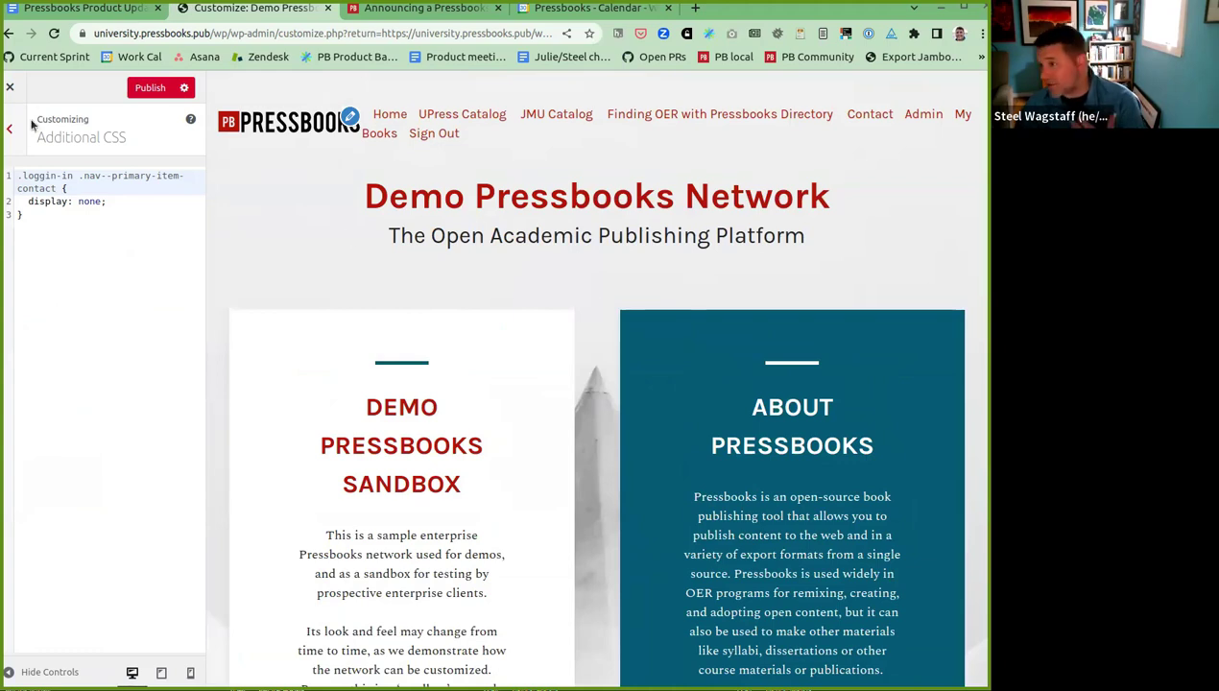
left_click(10, 87)
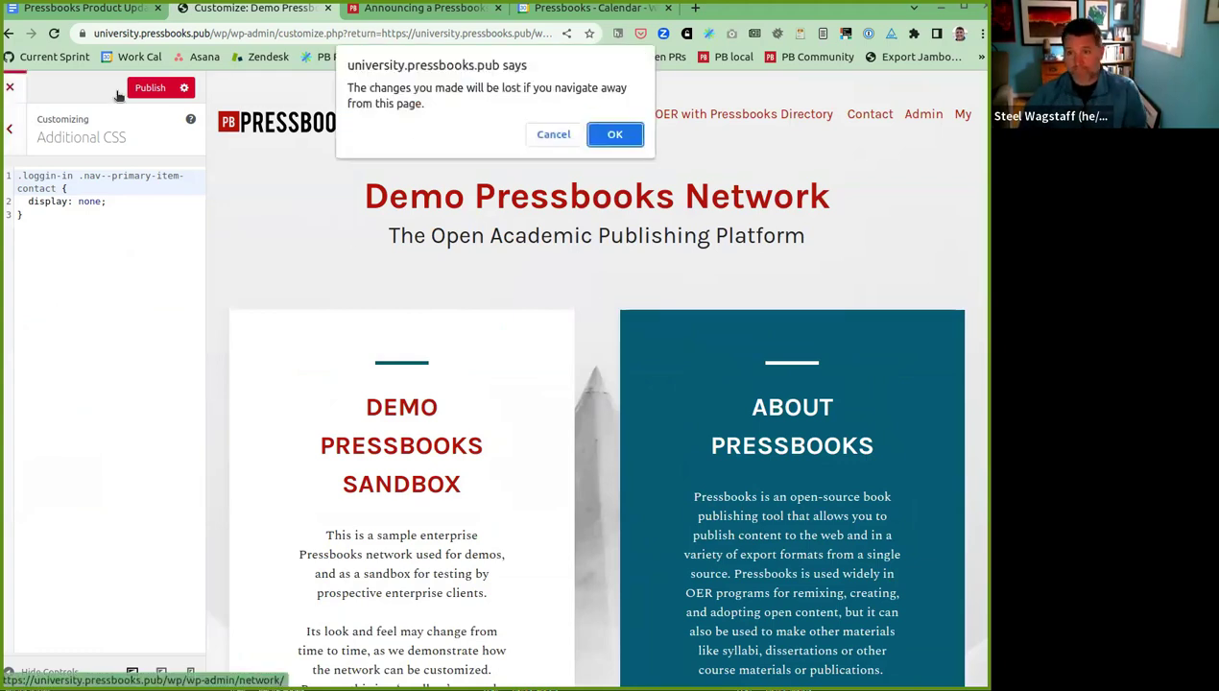
left_click(614, 135)
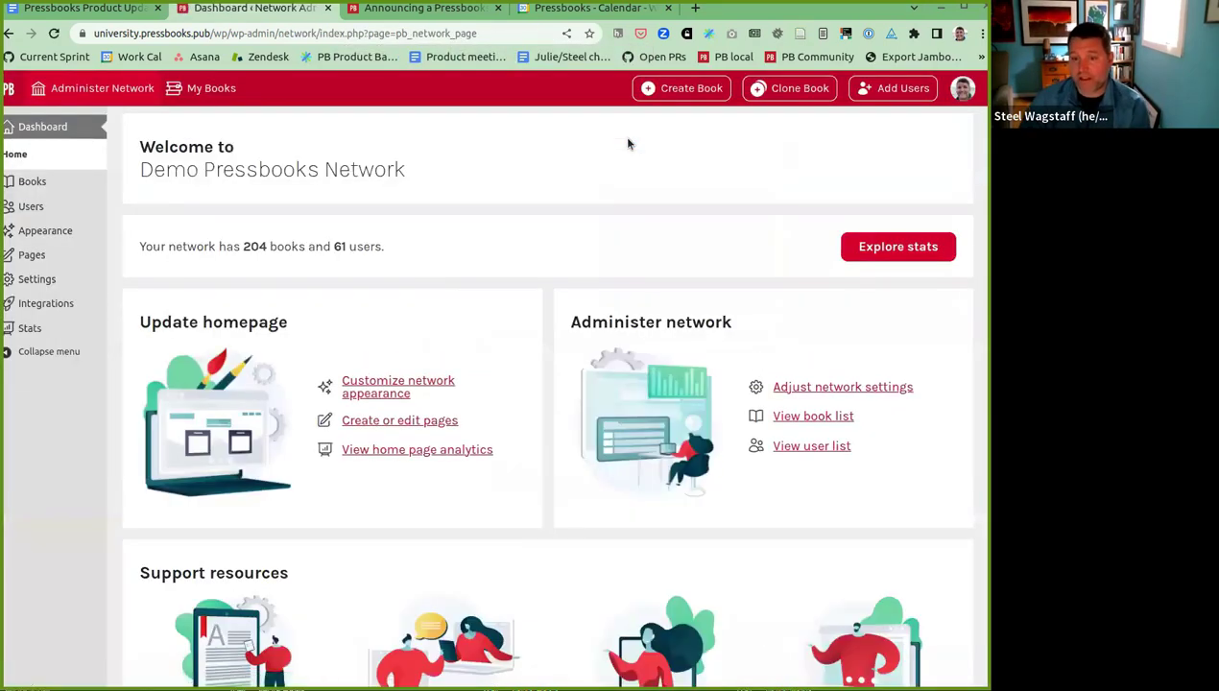
Edit the Home page so the About Pressbooks section's last sentence ends with "the many options." and update the page.
left_click(393, 430)
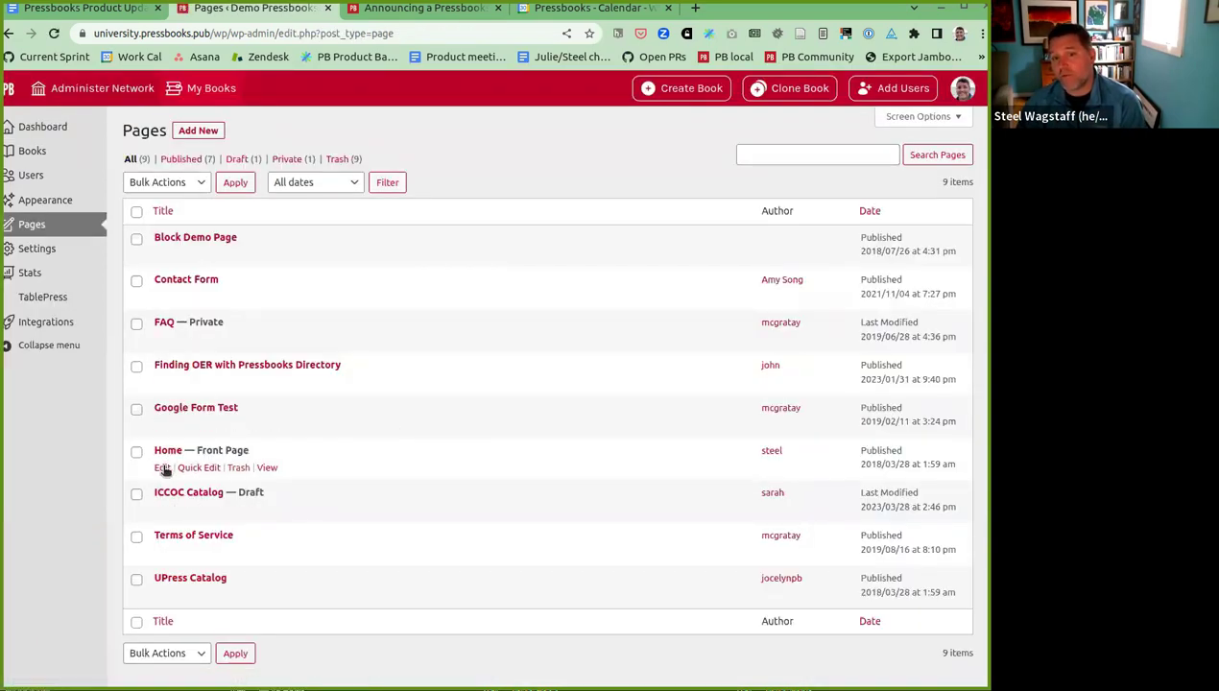
left_click(162, 468)
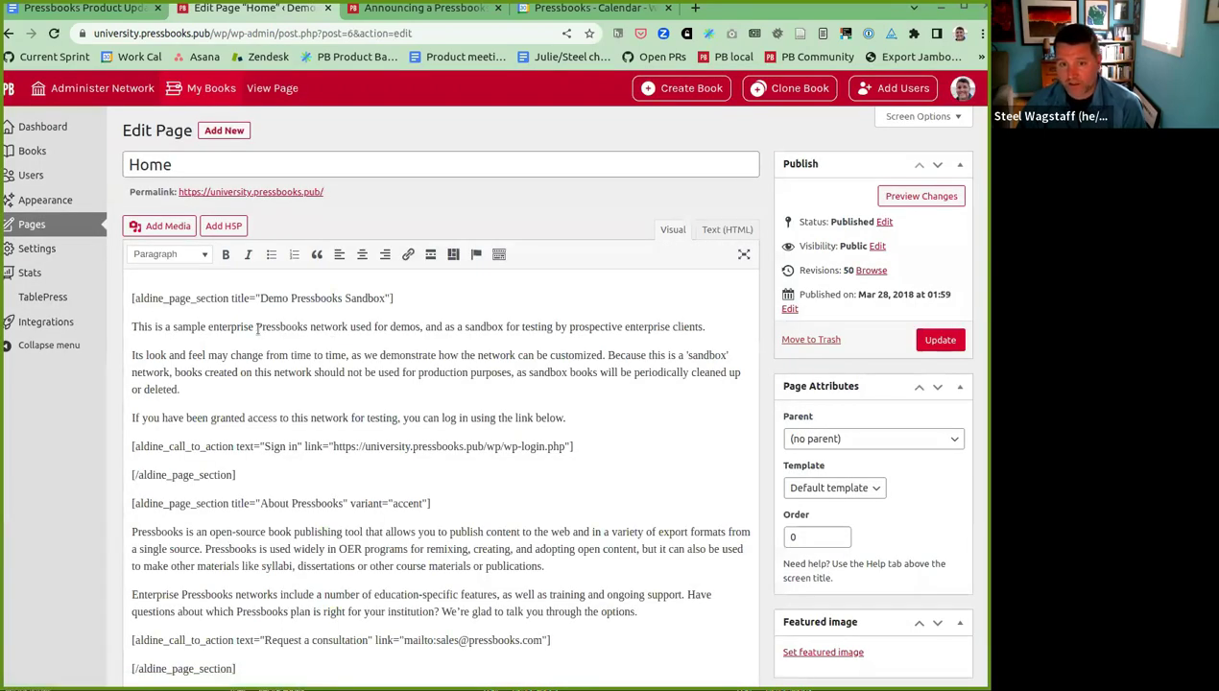
scroll(293, 502, "down", 3)
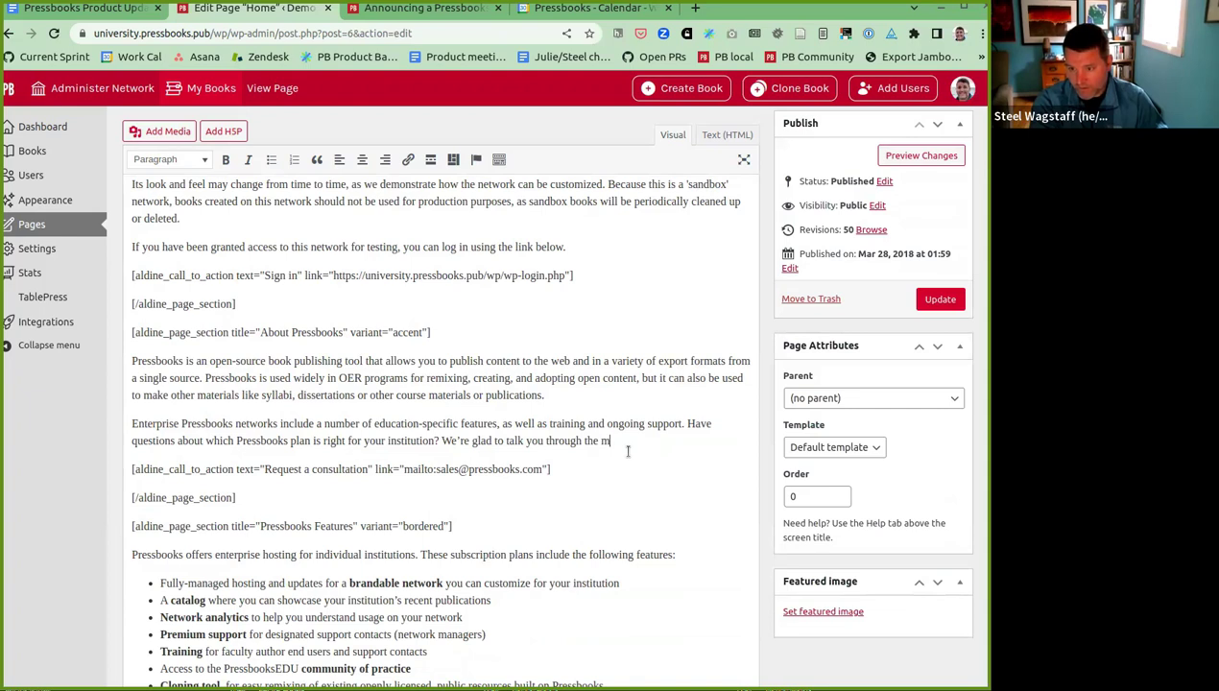
type("tions.")
left_click(935, 300)
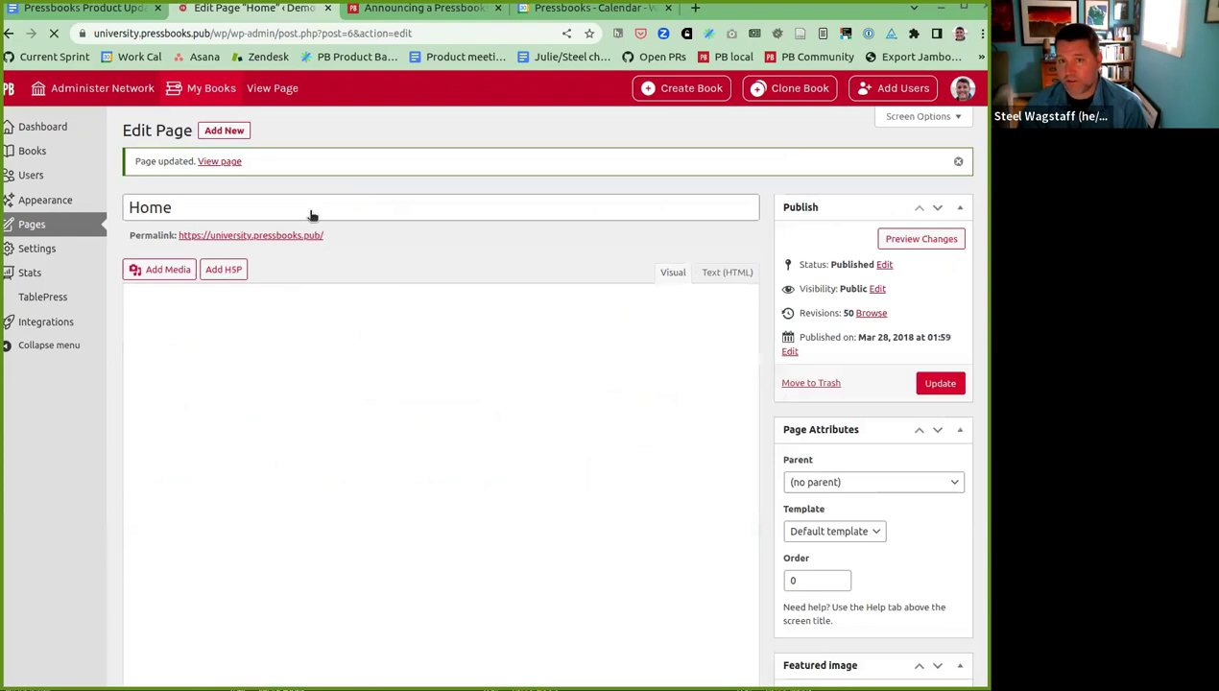
View the live home page to check the edited About Pressbooks sentence, and return to the network dashboard.
left_click(276, 88)
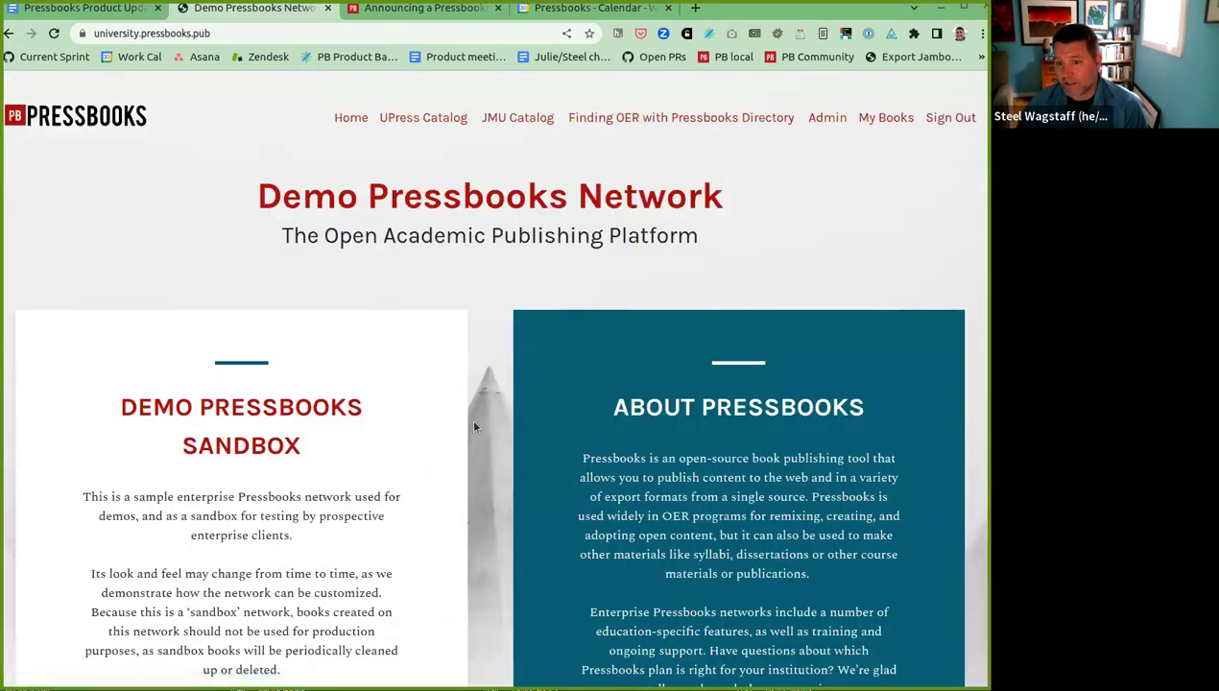
scroll(470, 417, "down", 5)
left_click_drag(765, 261, 670, 329)
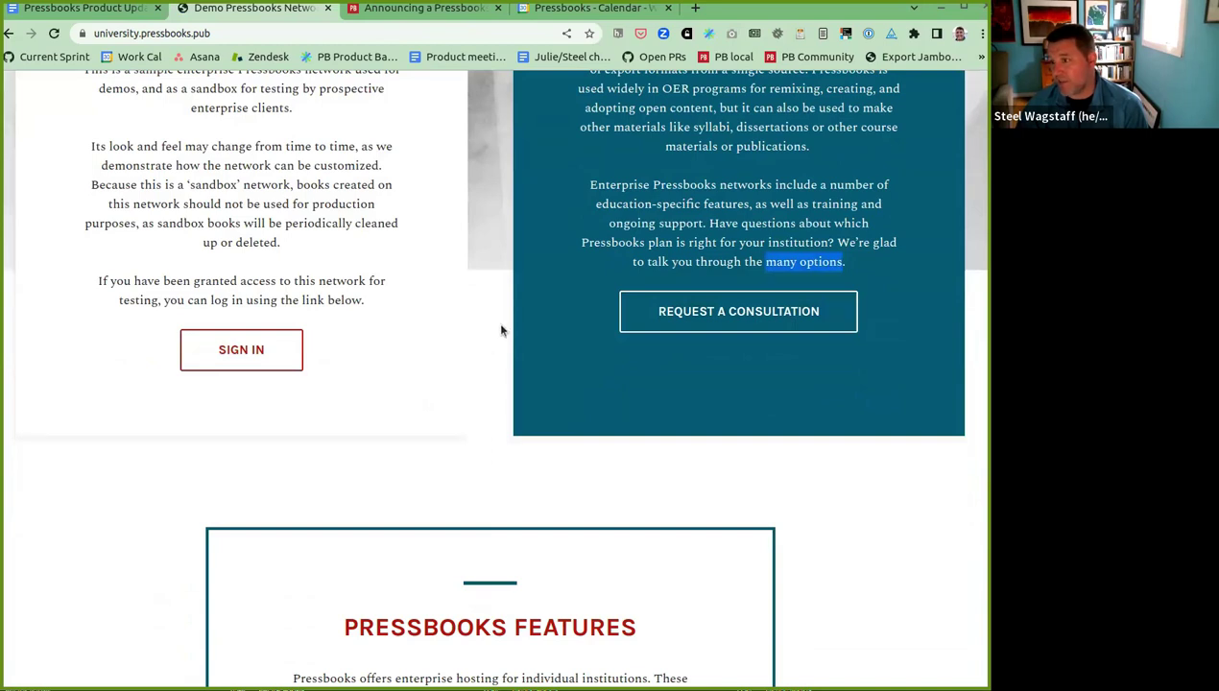
key("alt+Left")
key("alt+Left")
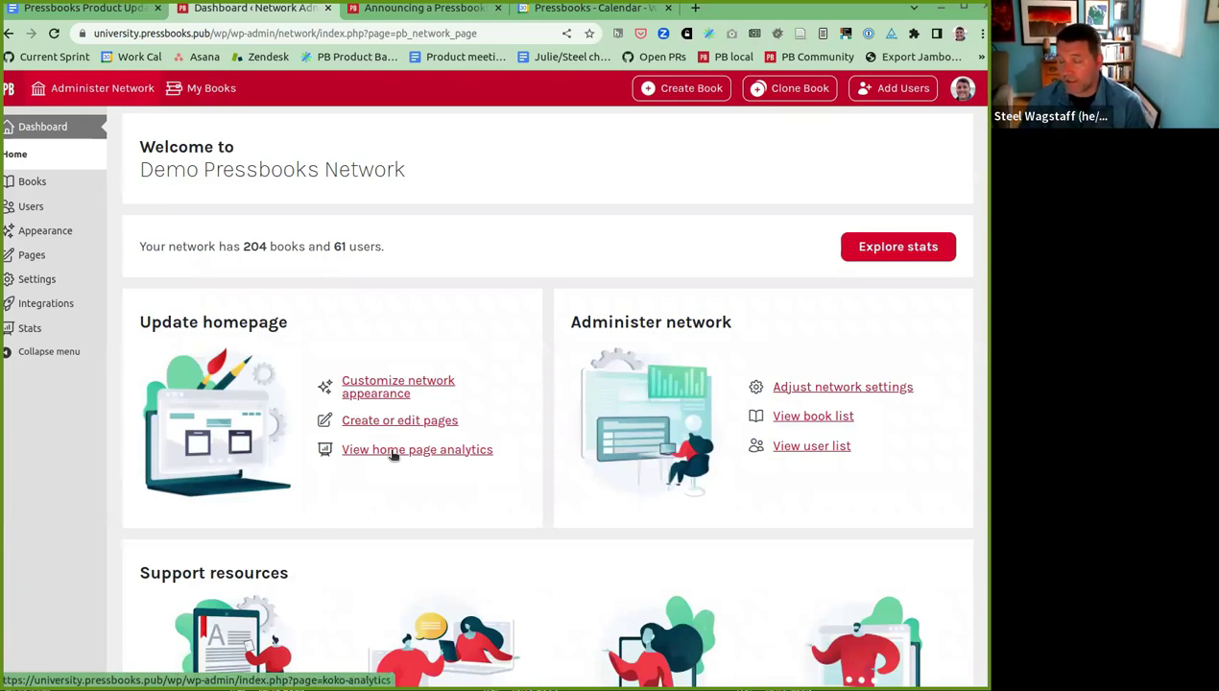
Examine the home page analytics for the last quarter, including top pages and referrers, and return to the network dashboard.
left_click(400, 456)
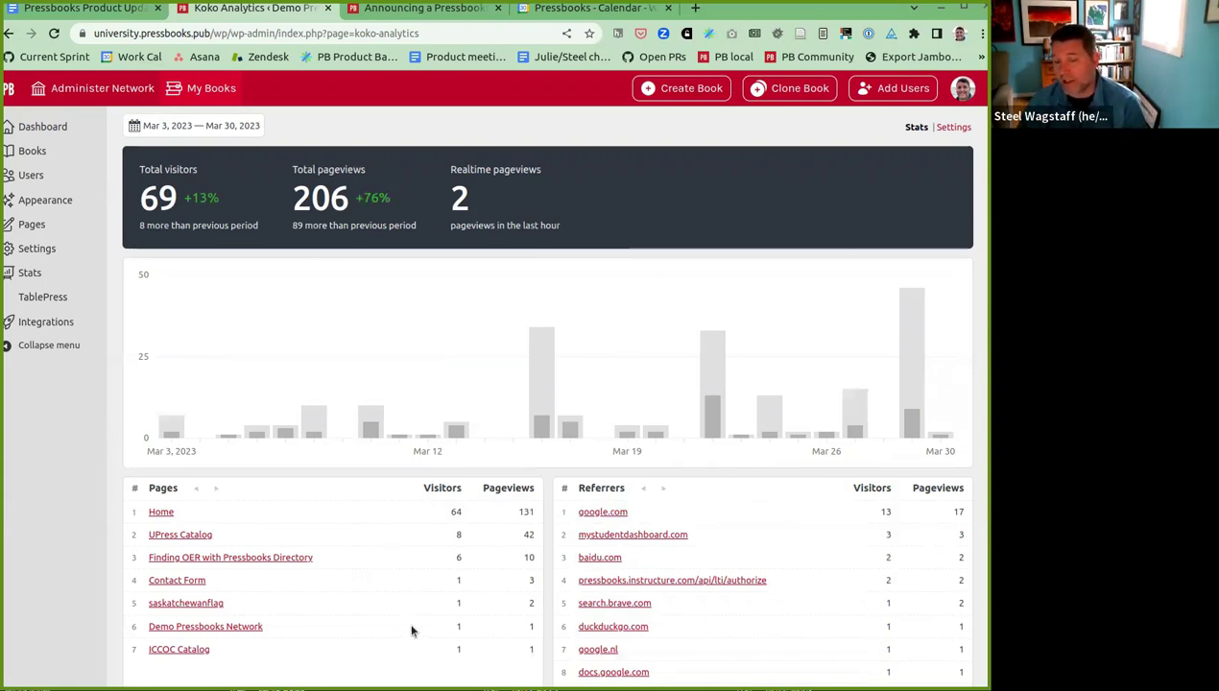
left_click(185, 128)
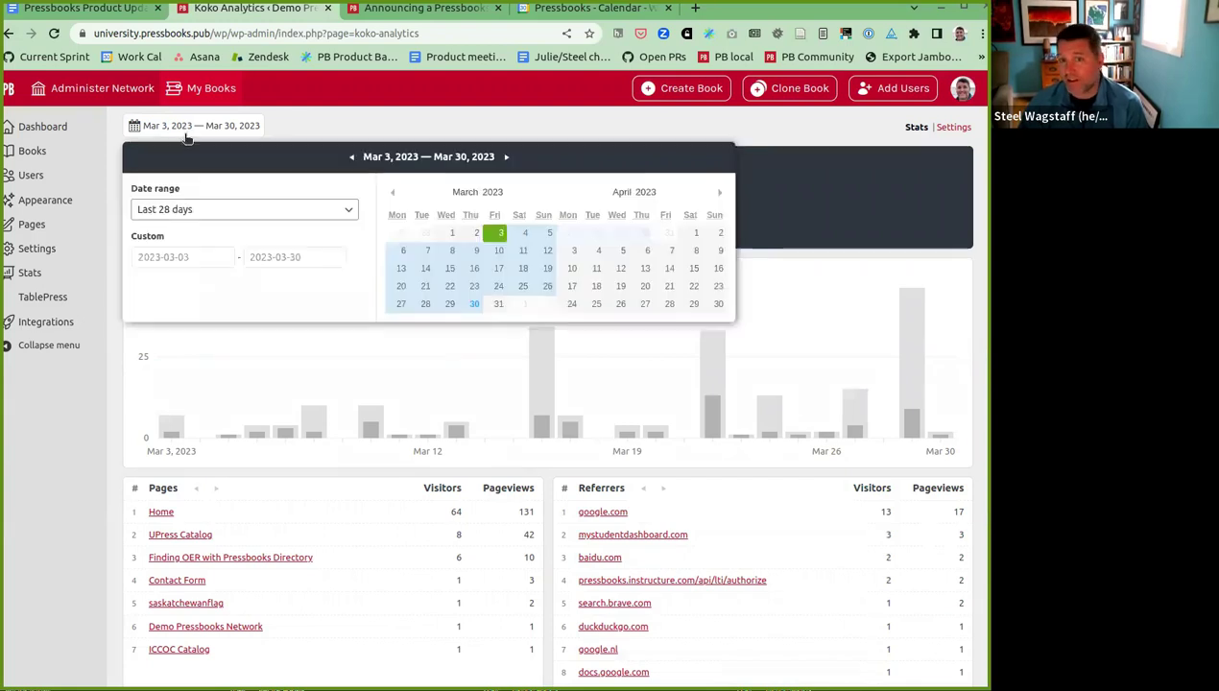
left_click(214, 210)
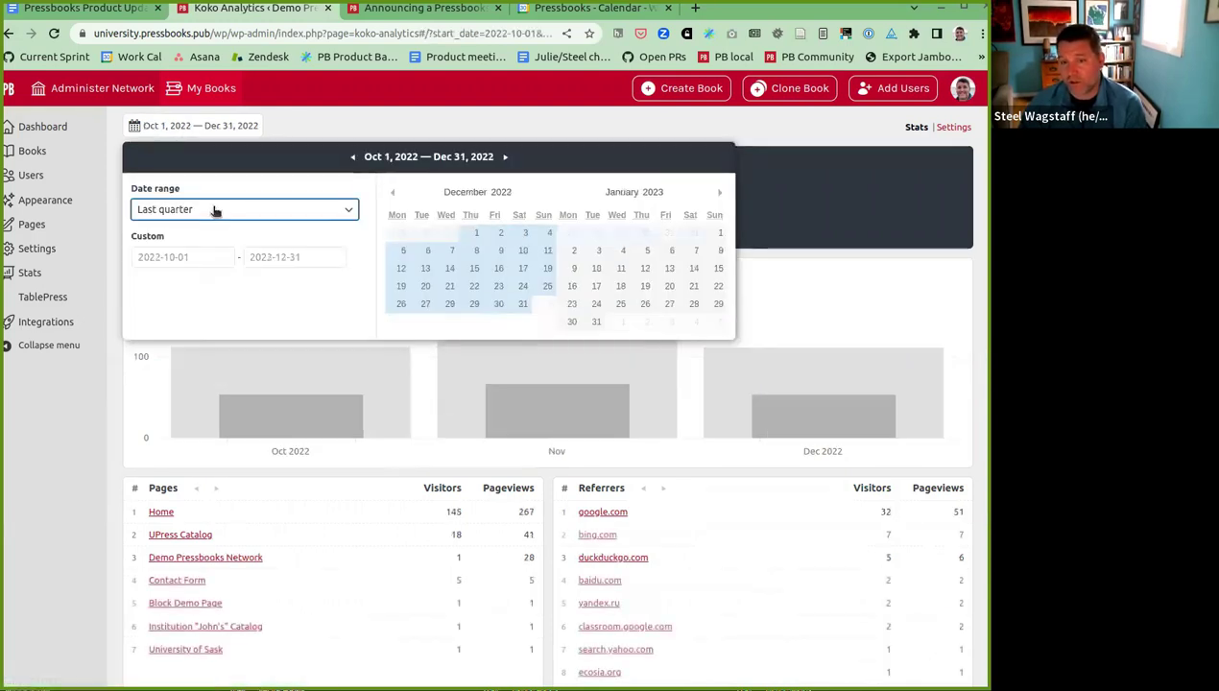
left_click(40, 441)
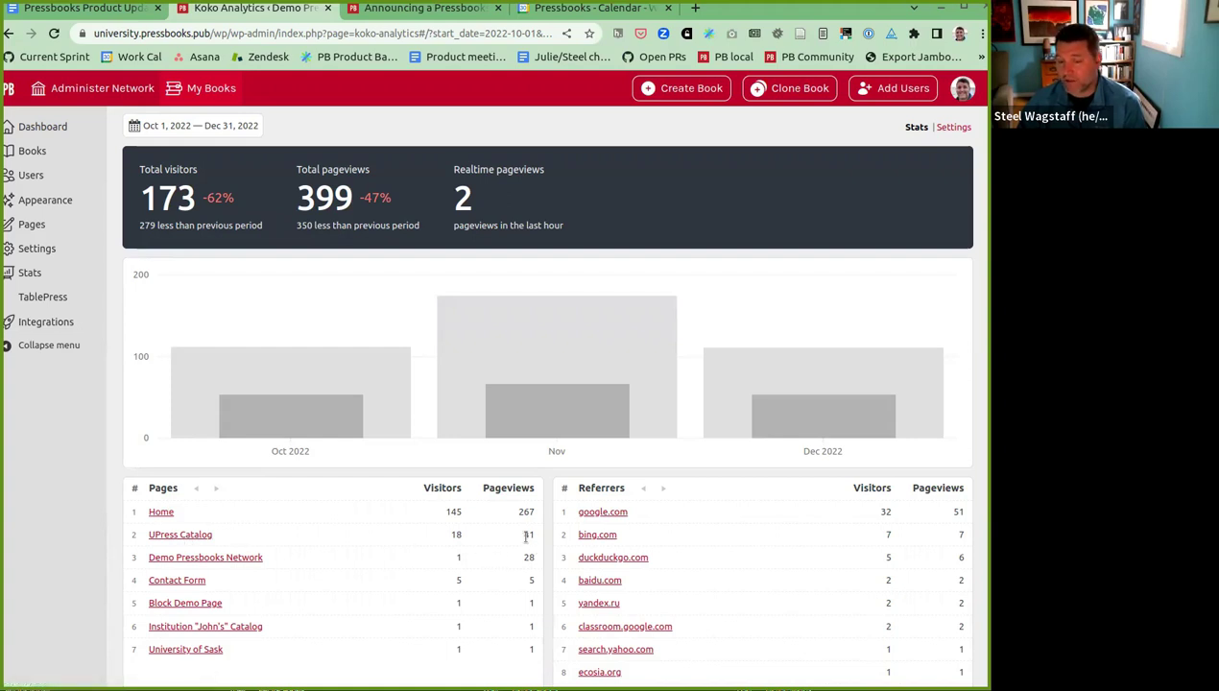
scroll(742, 498, "down", 2)
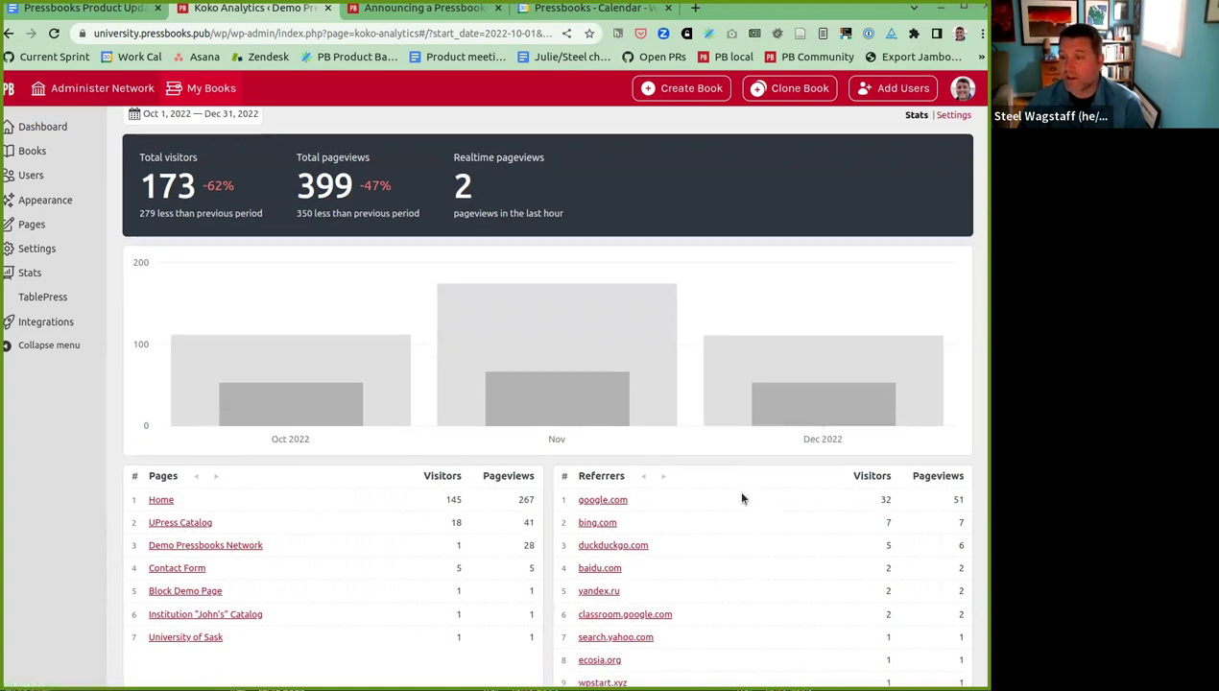
scroll(742, 498, "down", 3)
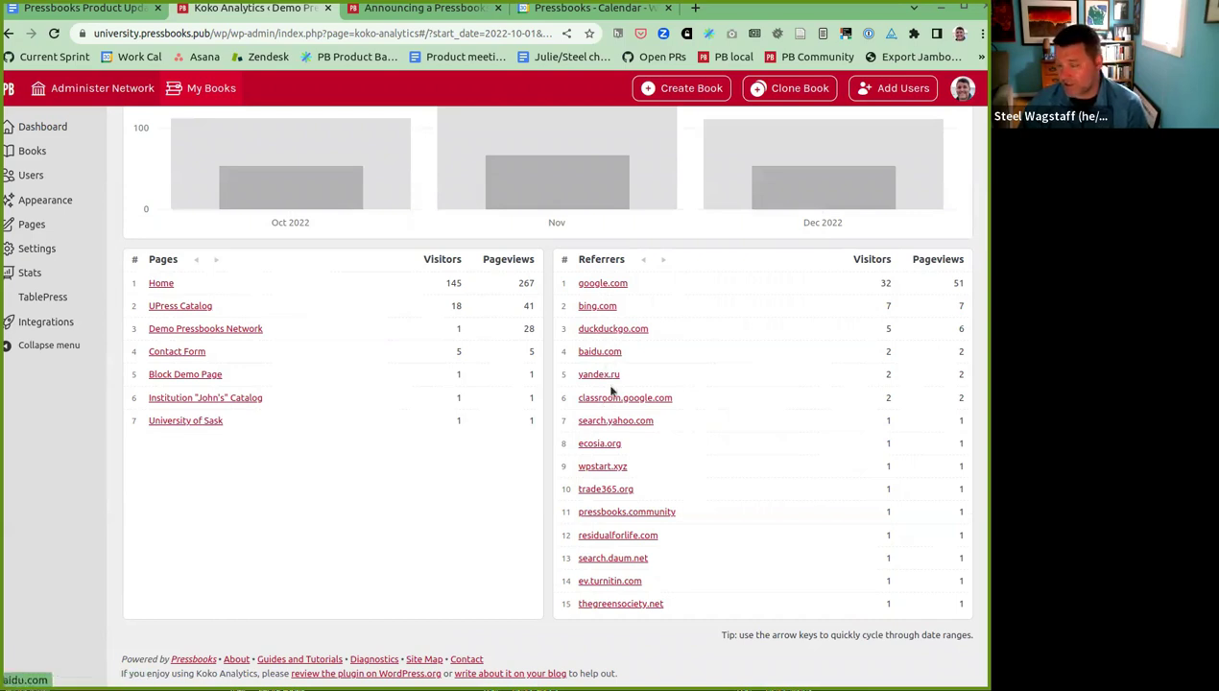
scroll(521, 418, "up", 3)
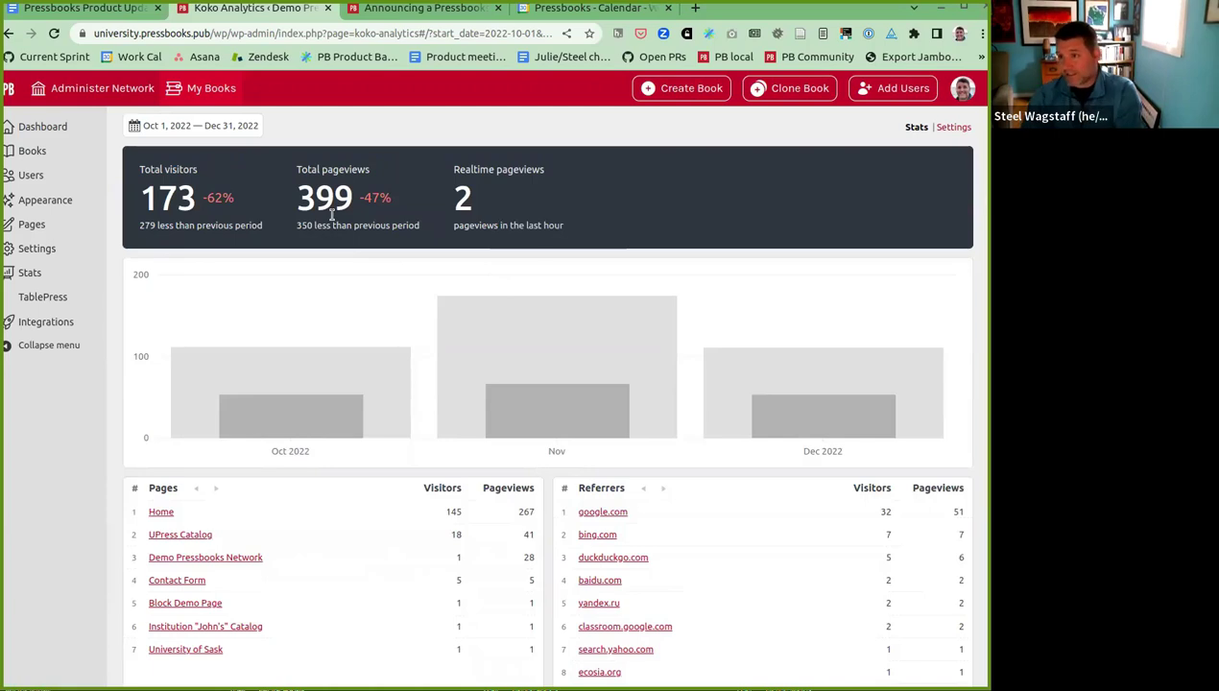
left_click(55, 130)
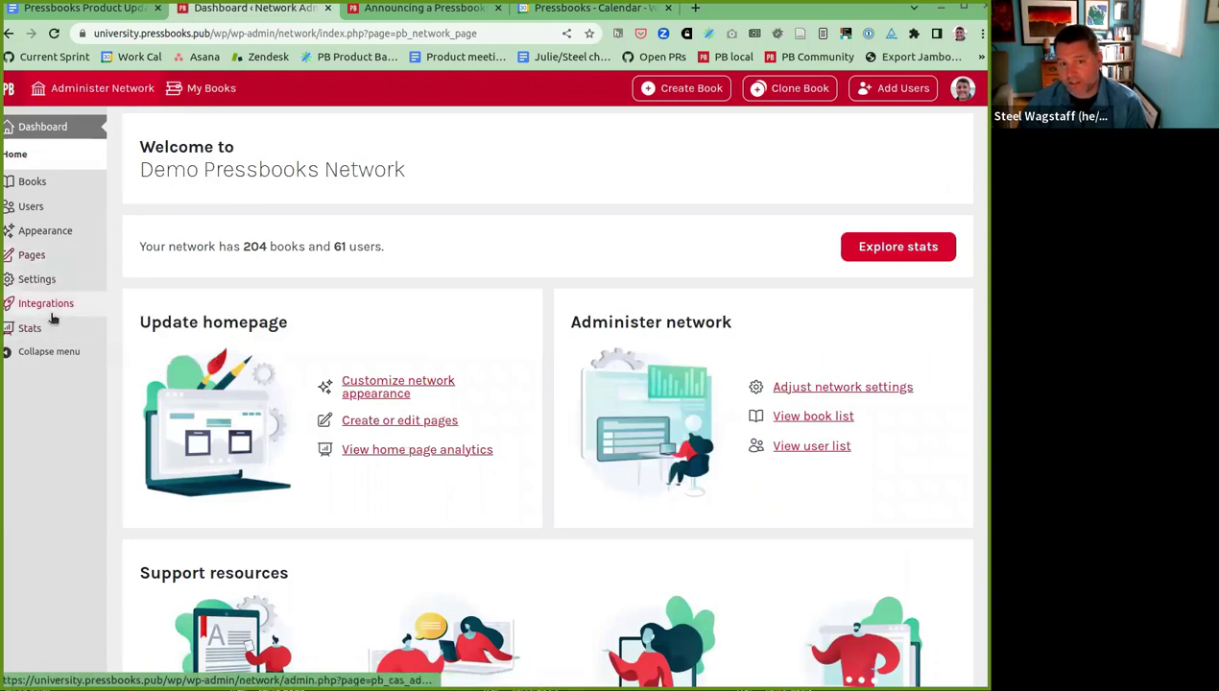
Open the network settings from the dashboard's Administer network section and look over the network managers, LTI usage and network defaults.
mouse_move(39, 286)
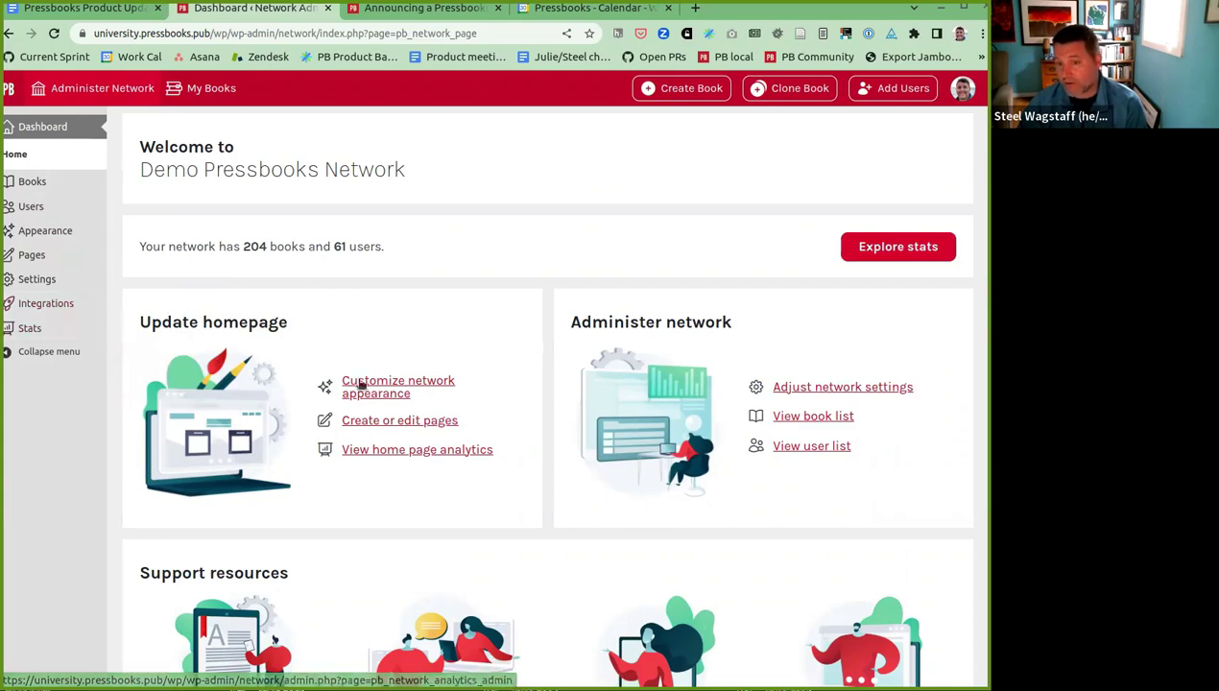
left_click_drag(568, 325, 701, 325)
left_click(602, 323)
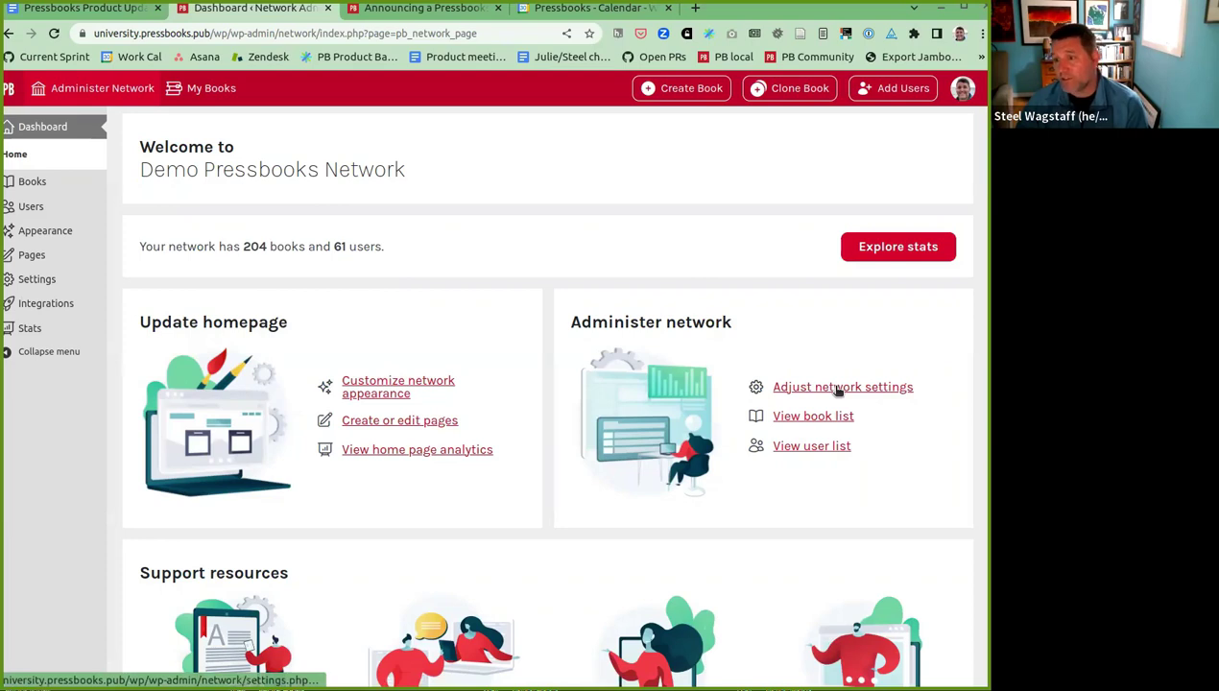
mouse_move(36, 276)
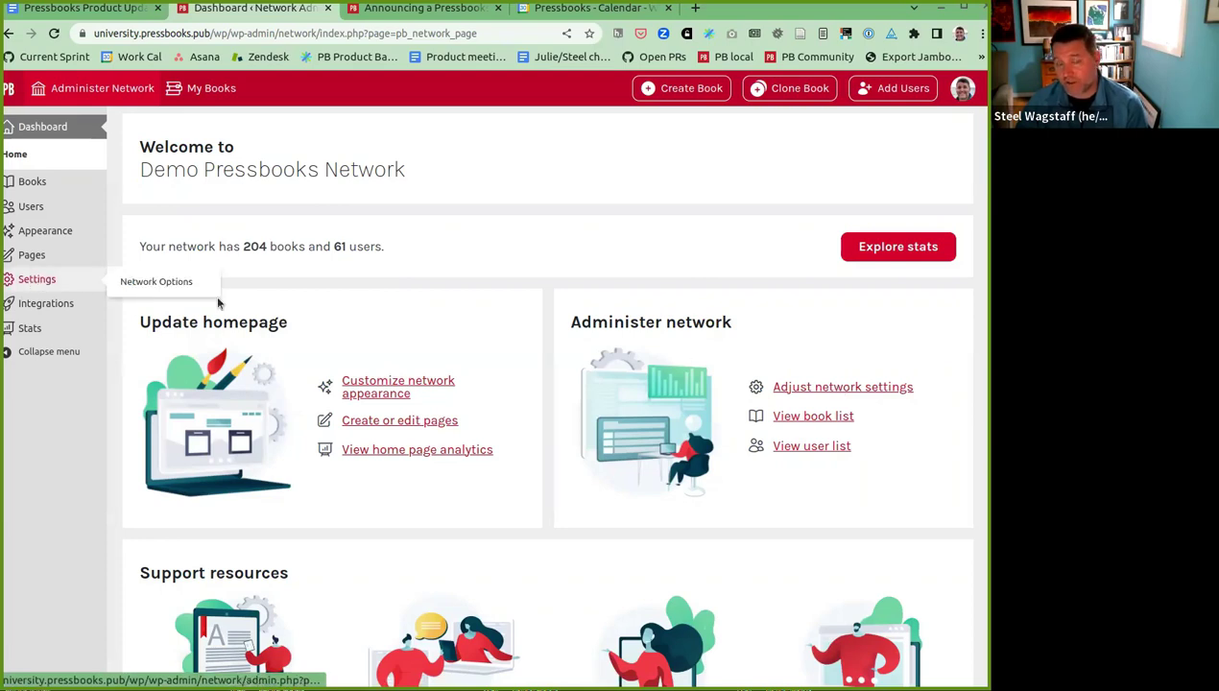
left_click(822, 387)
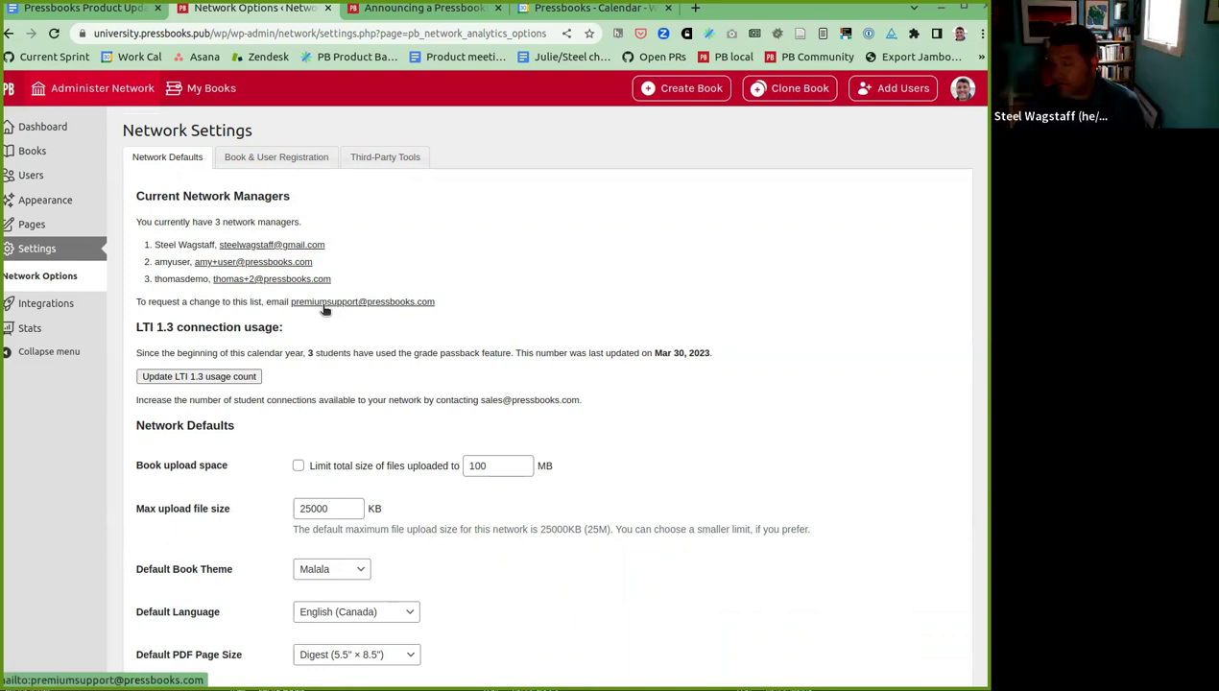
scroll(358, 403, "down", 3)
scroll(341, 309, "up", 2)
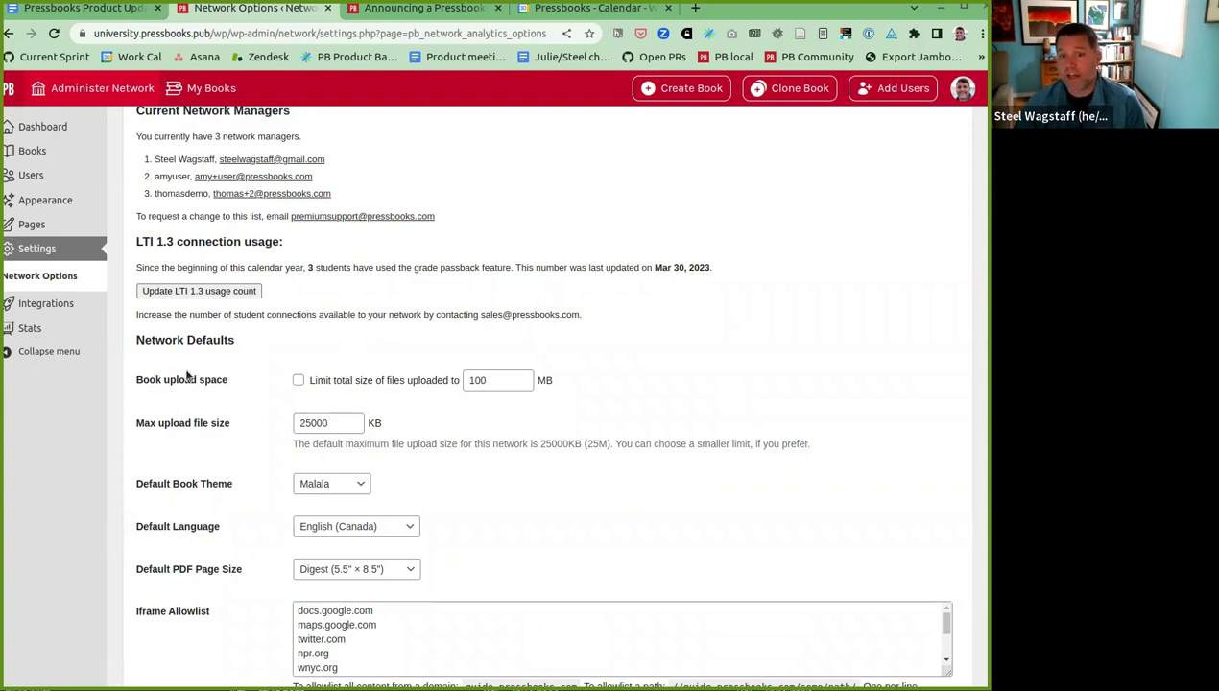
Examine the remaining network defaults, the book and user registration settings and the third-party tools settings, and return to the network dashboard.
scroll(182, 369, "down", 2)
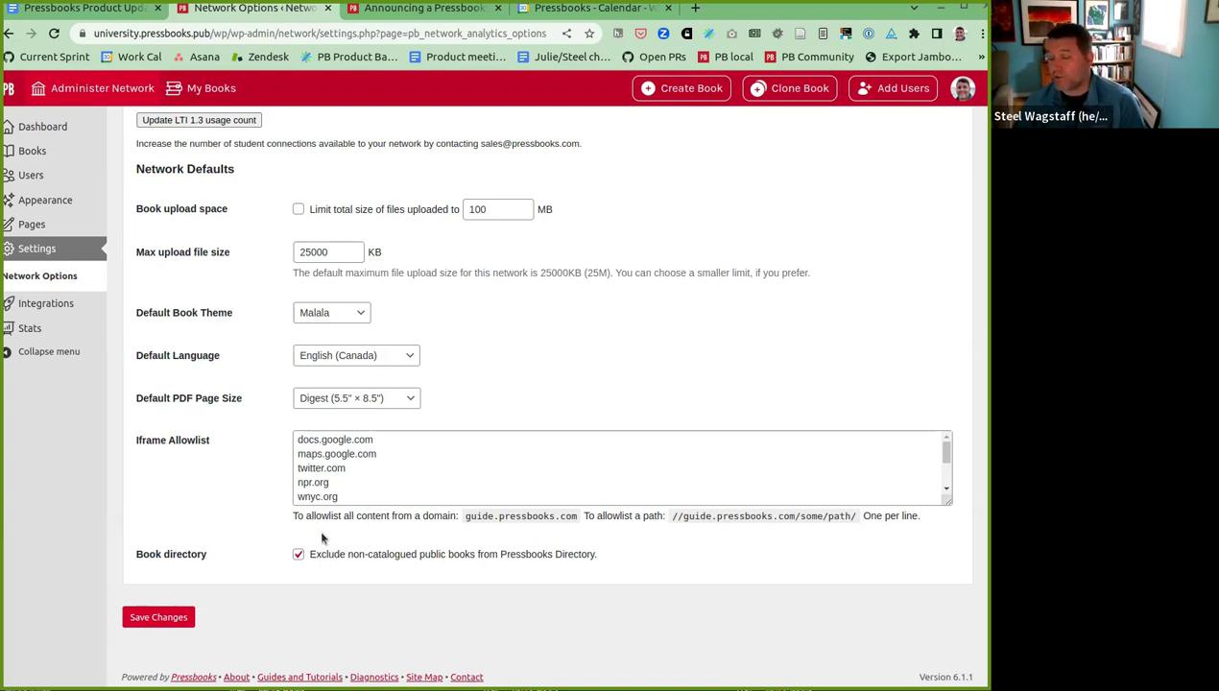
scroll(318, 527, "up", 3)
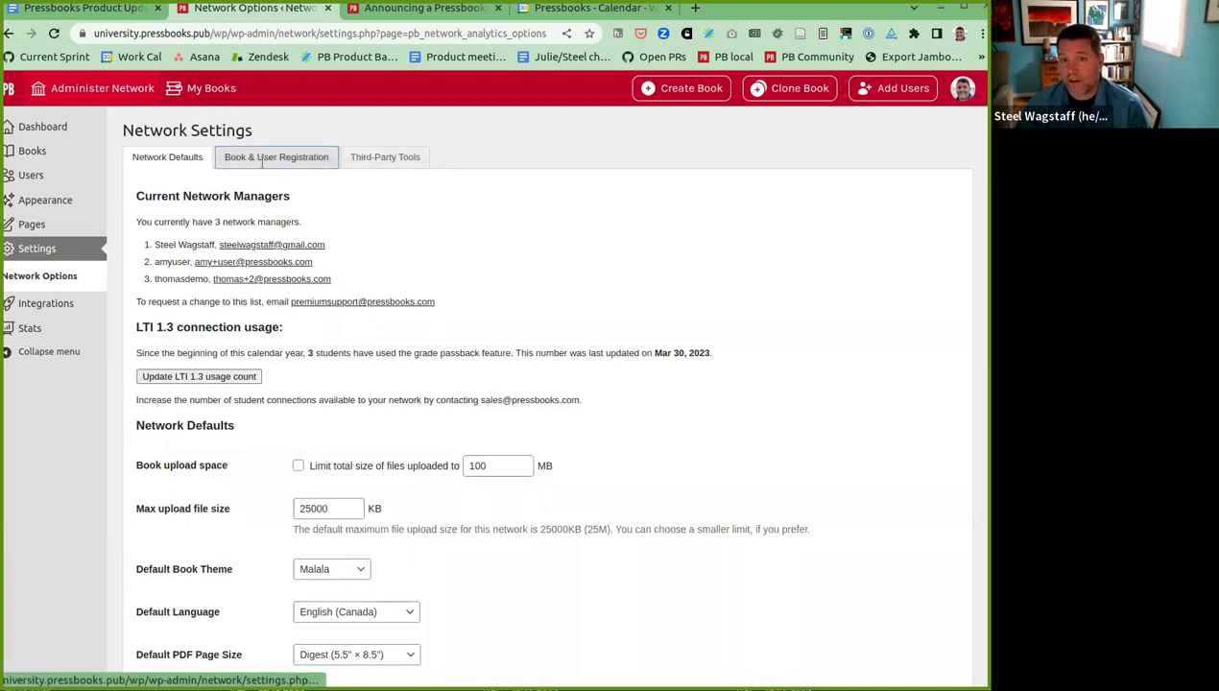
left_click(262, 159)
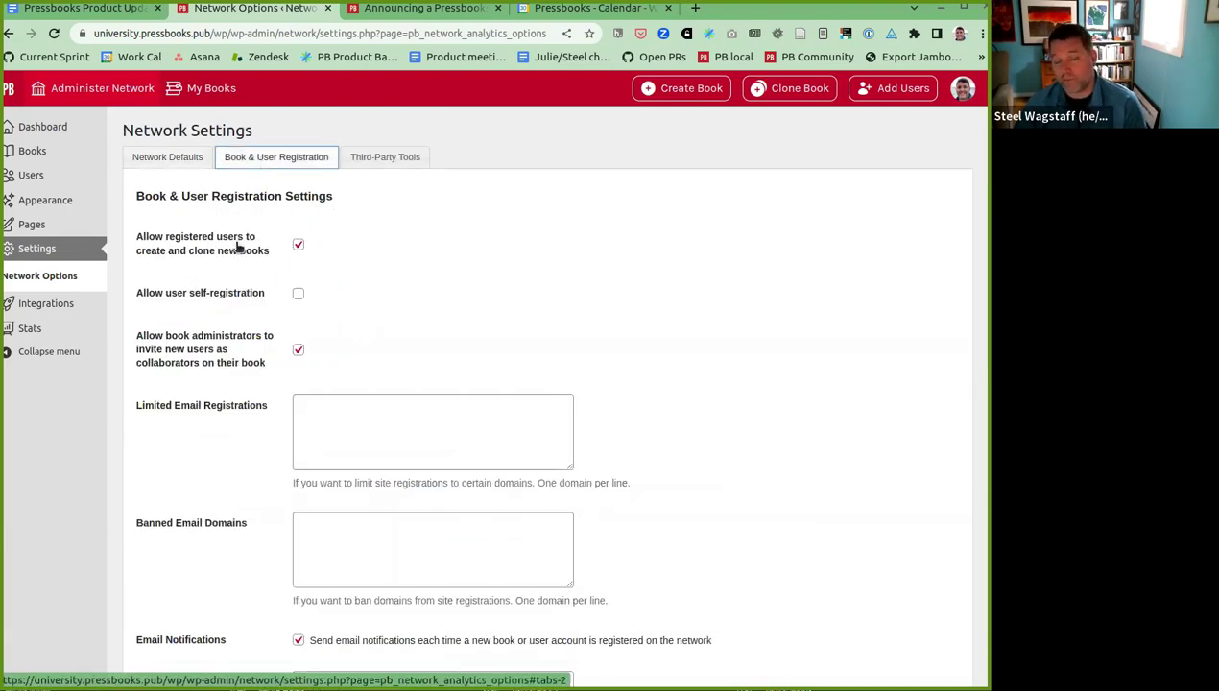
scroll(257, 461, "down", 4)
scroll(257, 463, "down", 3)
scroll(257, 463, "up", 6)
left_click(379, 157)
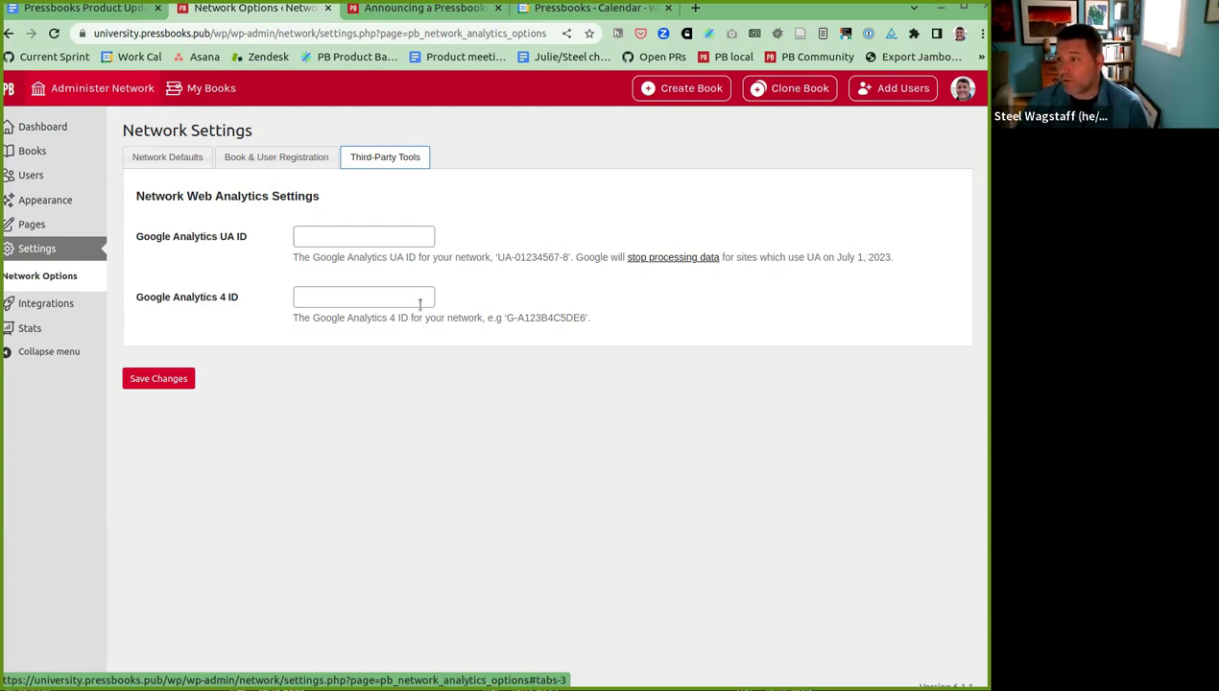
left_click(110, 91)
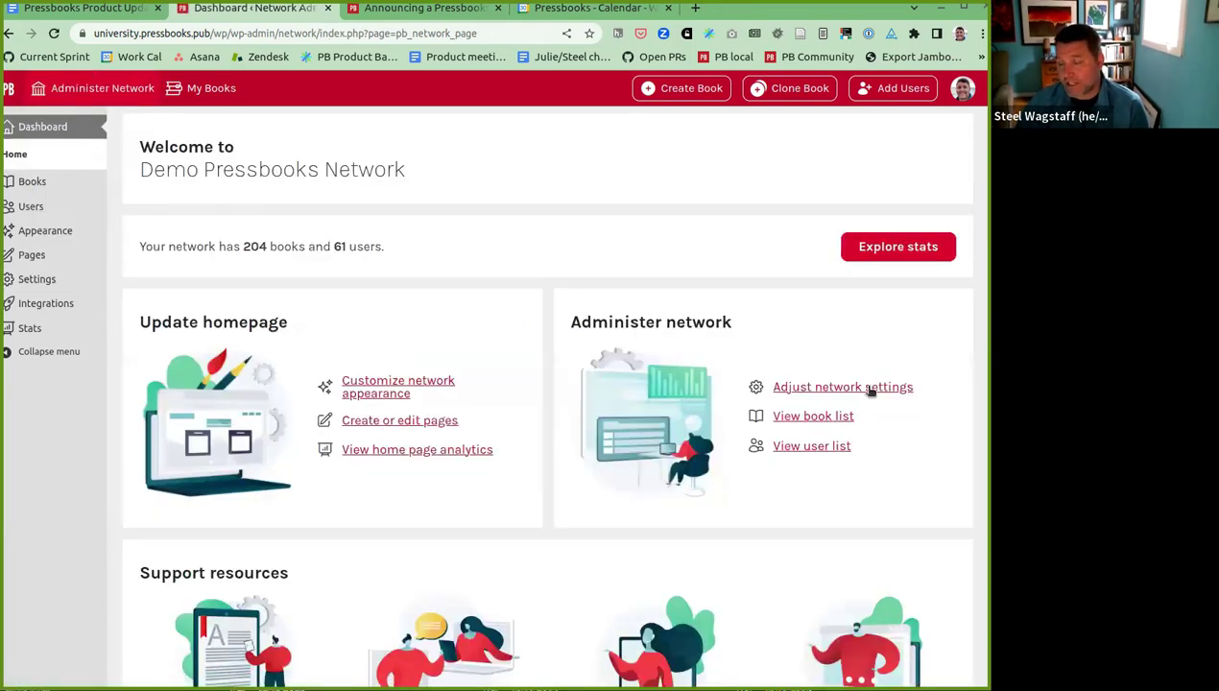
Open the book list from the dashboard's Administer network section and look across all its columns through Allows grading.
left_click(832, 422)
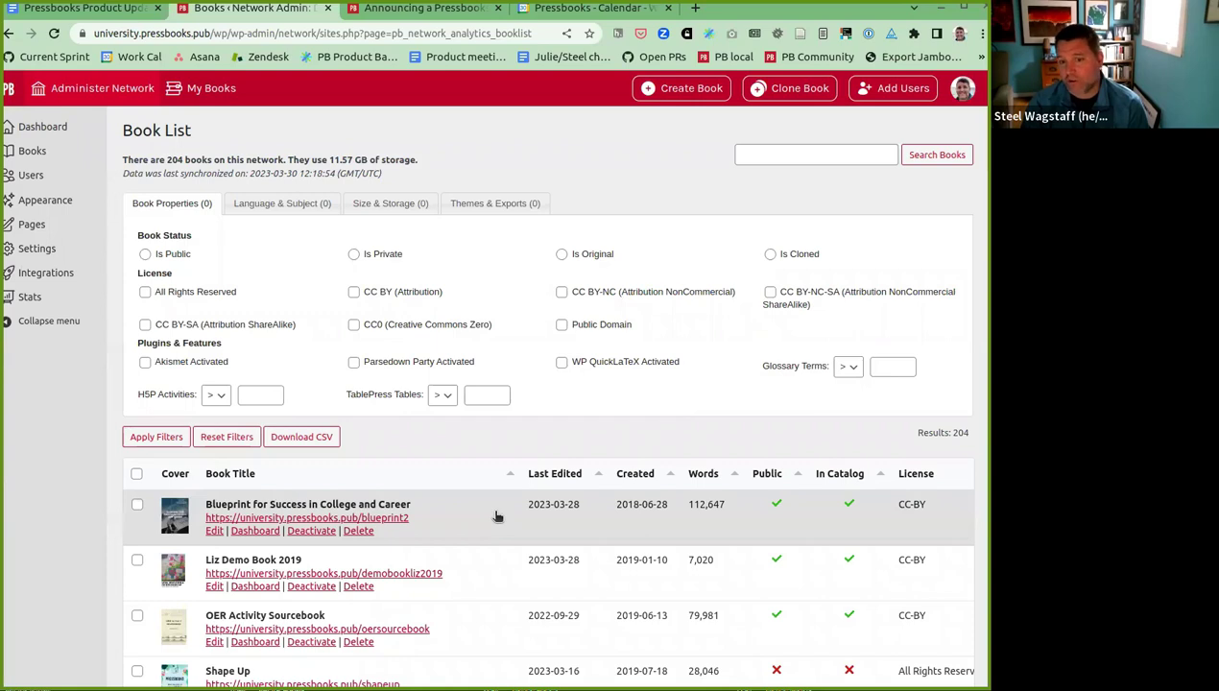
scroll(496, 516, "right", 5)
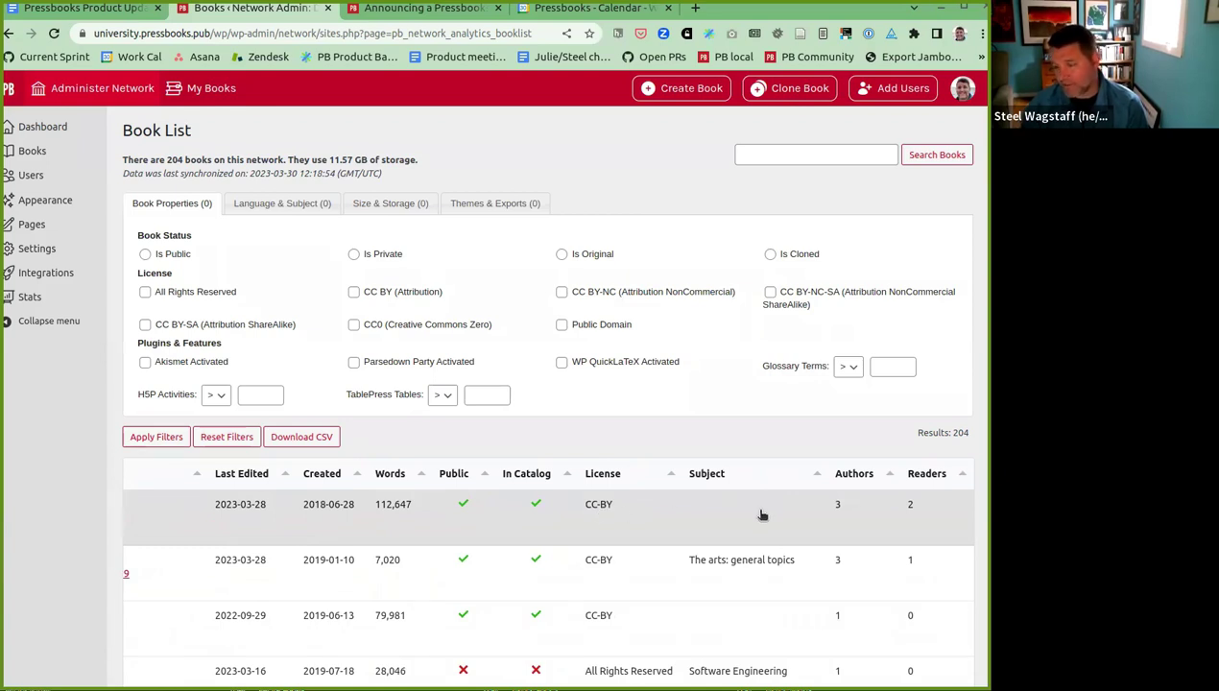
scroll(760, 516, "right", 1)
scroll(761, 516, "right", 8)
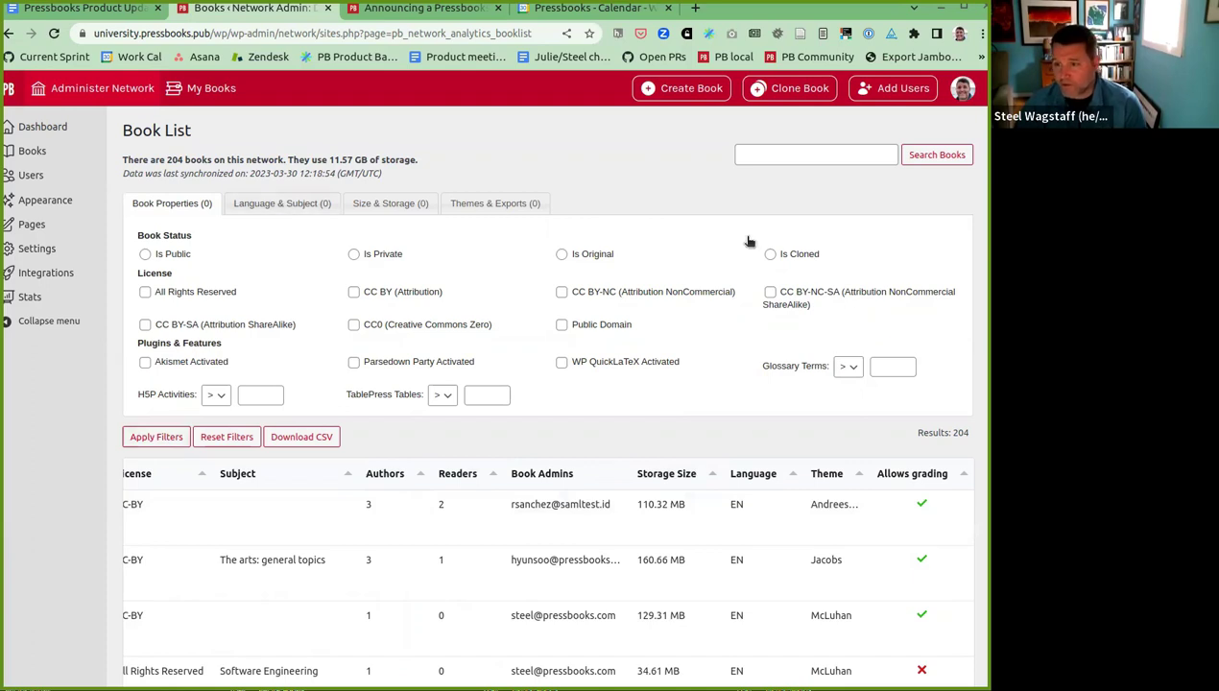
Filter the book list to public books with the CC BY (Attribution) license.
left_click(355, 294)
left_click(145, 253)
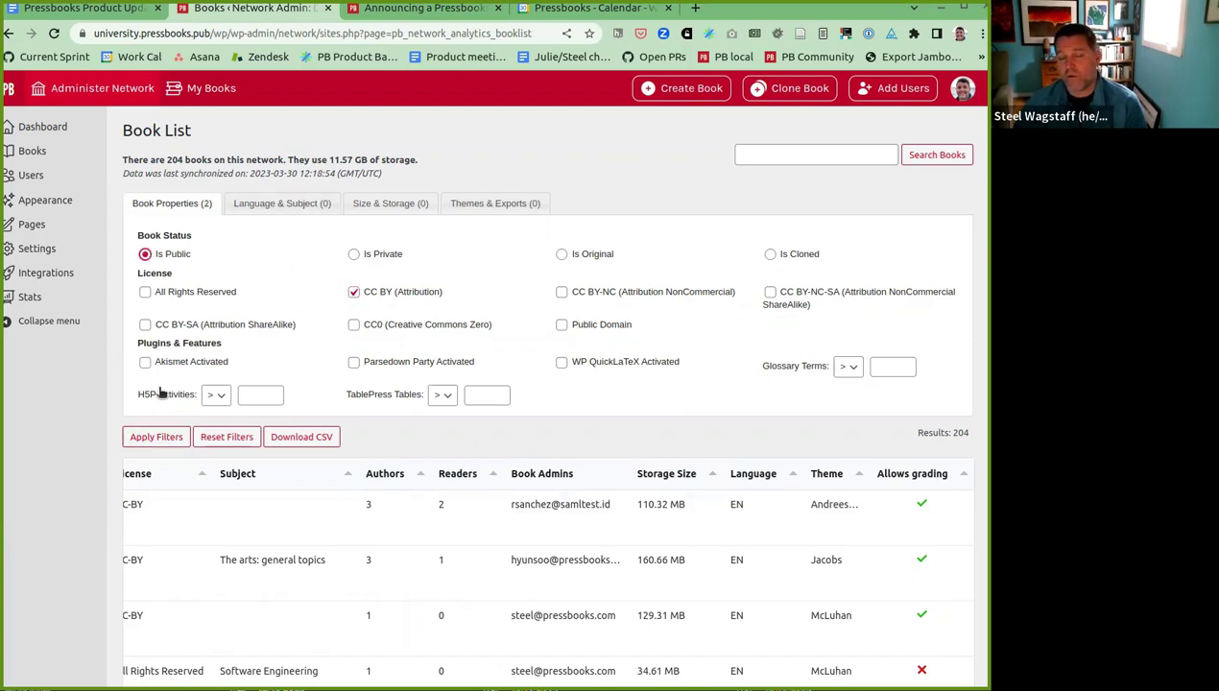
left_click(145, 438)
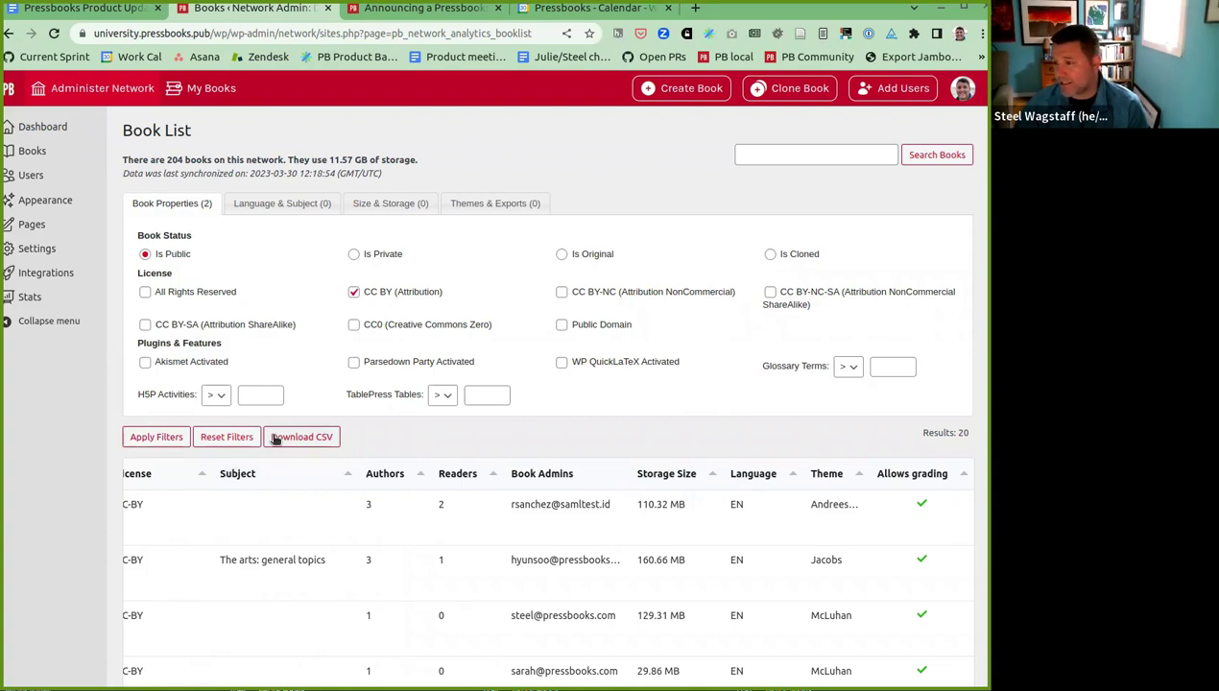
Narrow the filtered book list to books with a word count greater than 5000.
left_click(286, 202)
left_click(372, 200)
left_click(258, 259)
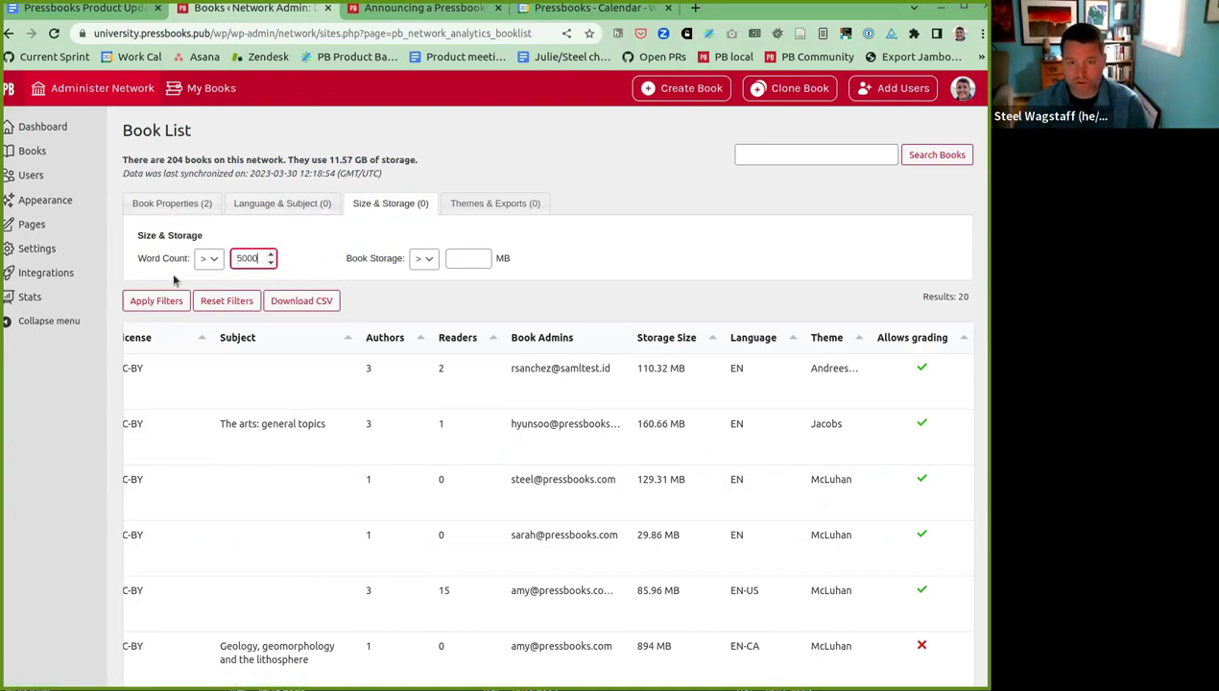
left_click(142, 303)
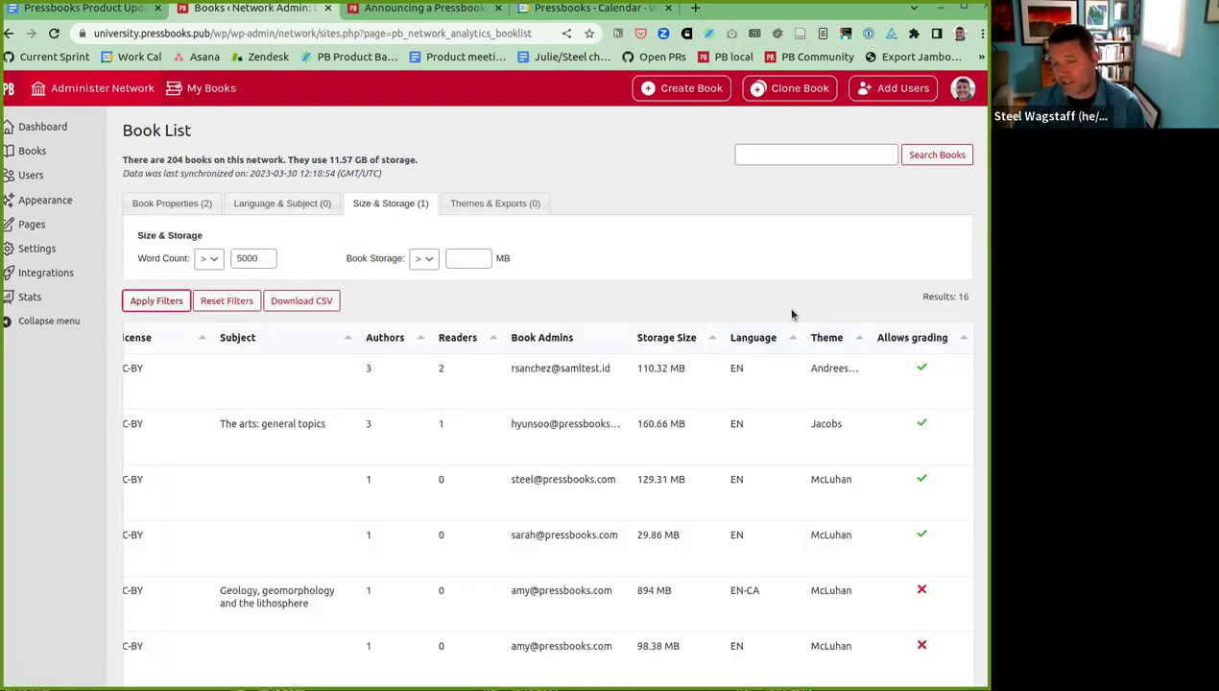
Narrow the filtered book list further to books using the Malala or McLuhan theme.
left_click(480, 202)
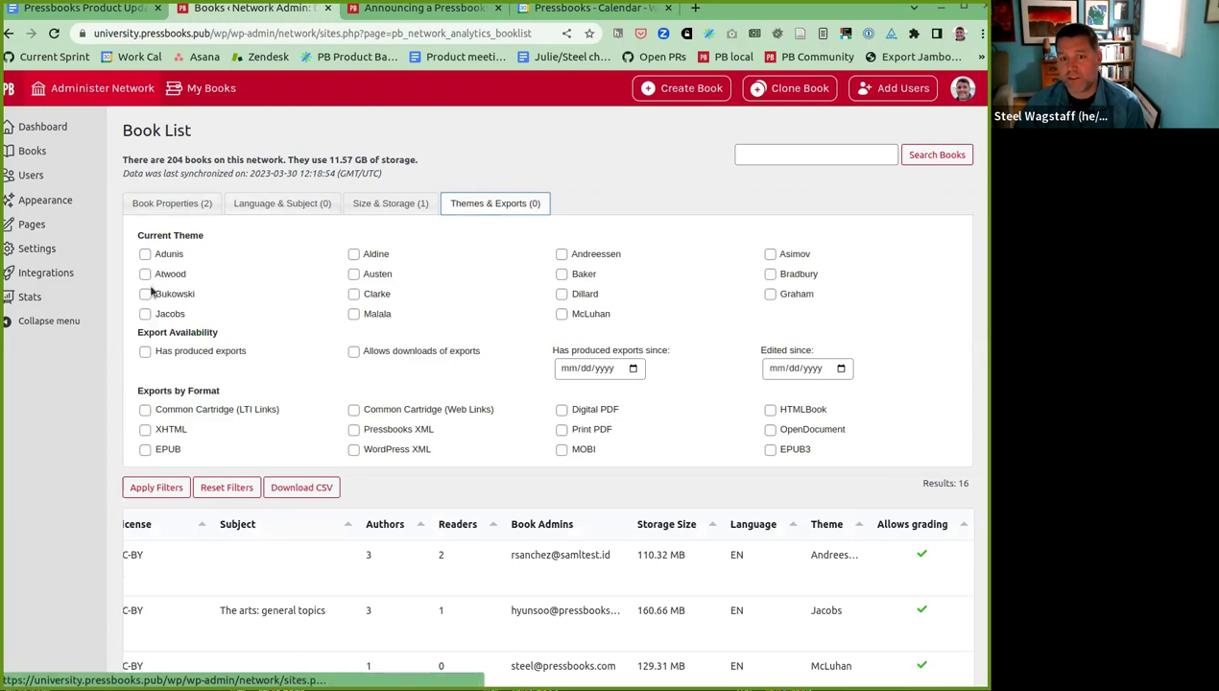
left_click(353, 314)
left_click(562, 313)
left_click(159, 488)
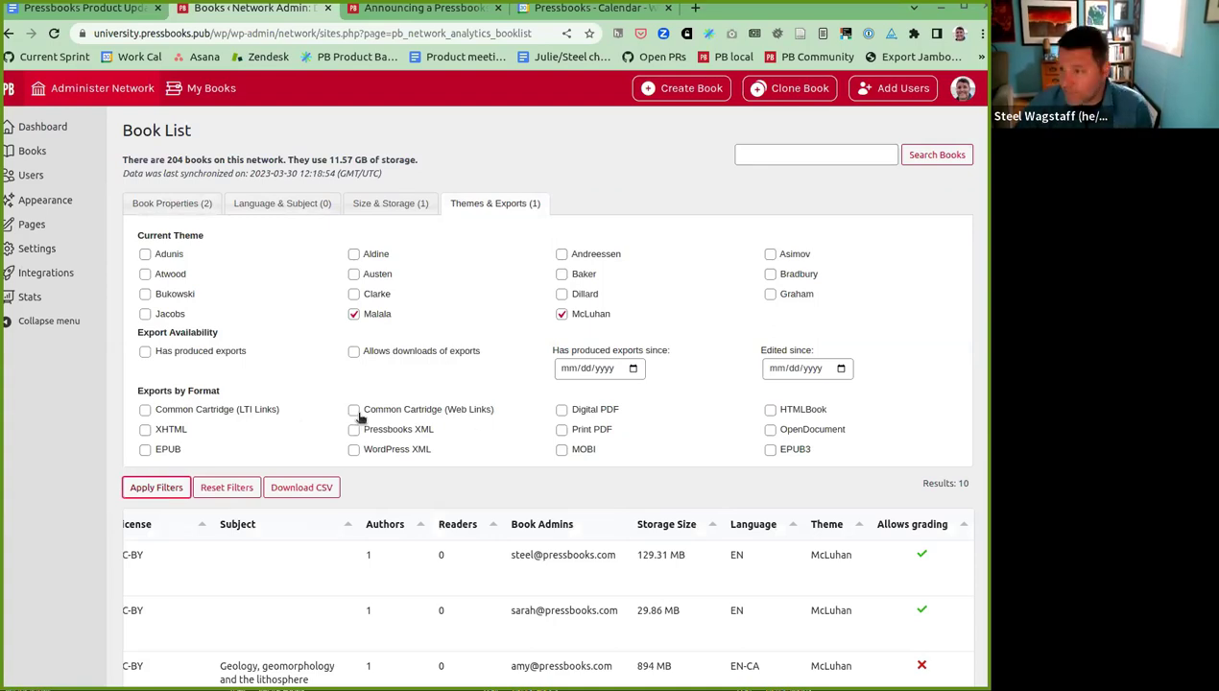
Reset all book filters, look through the full book list down to its bulk actions, and return to the network dashboard.
left_click(229, 489)
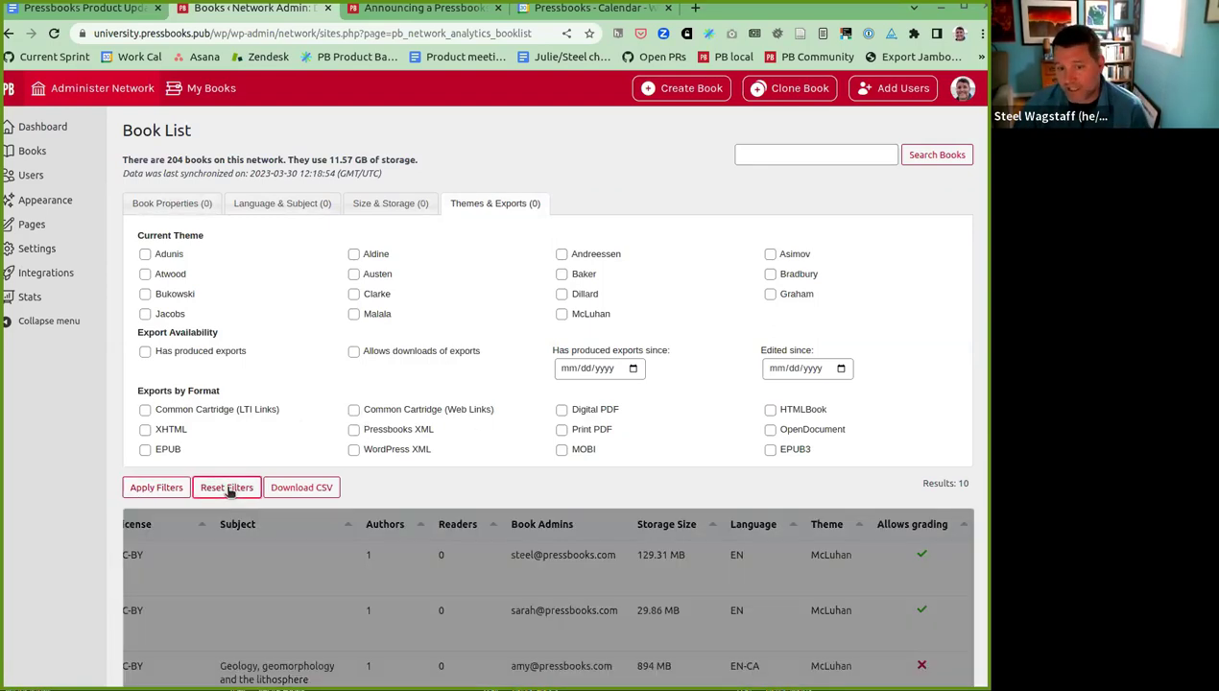
scroll(317, 558, "left", 5)
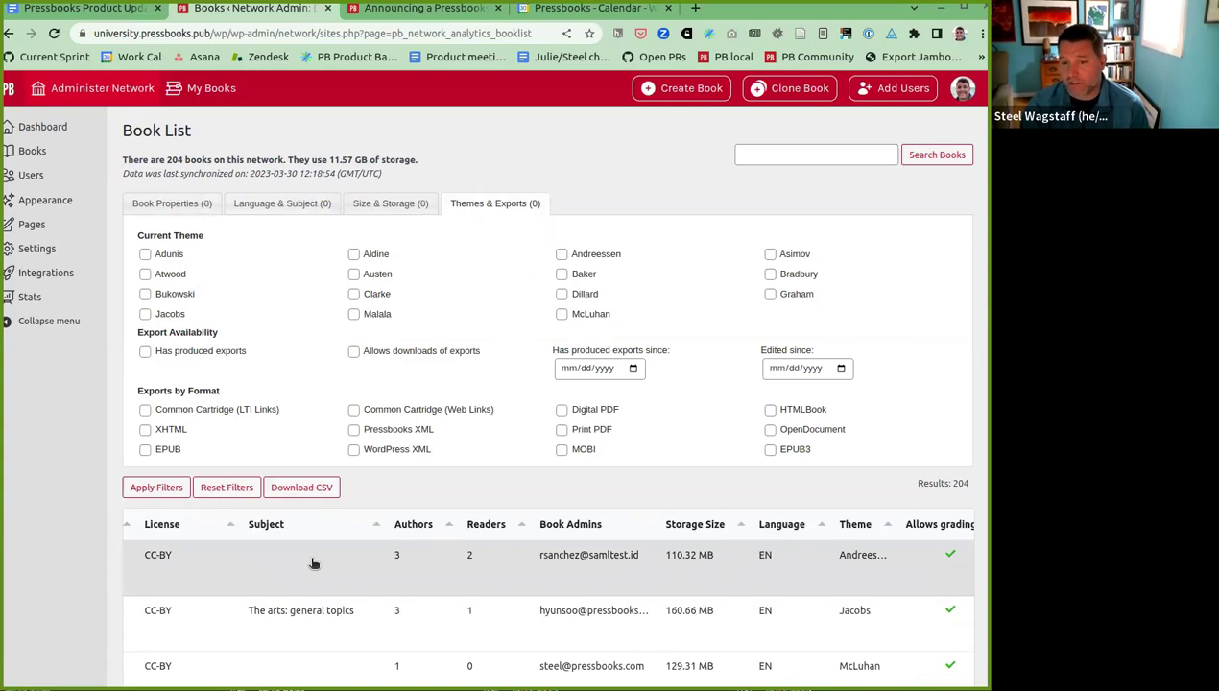
scroll(312, 562, "left", 5)
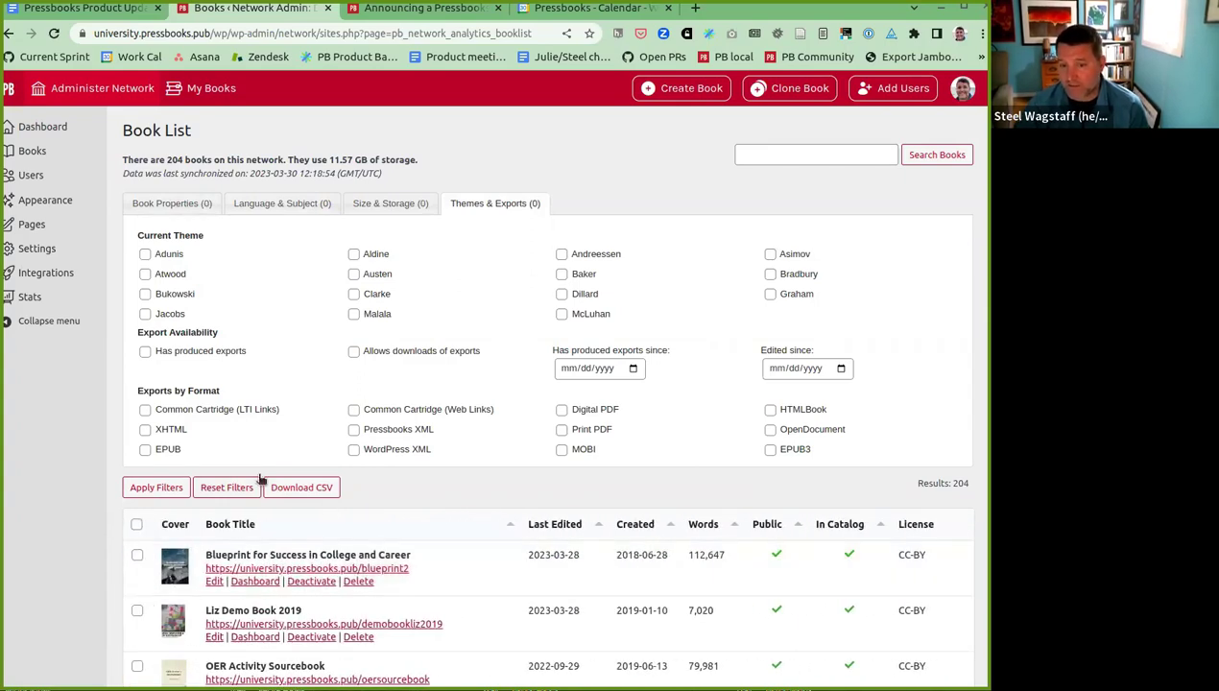
scroll(329, 509, "down", 8)
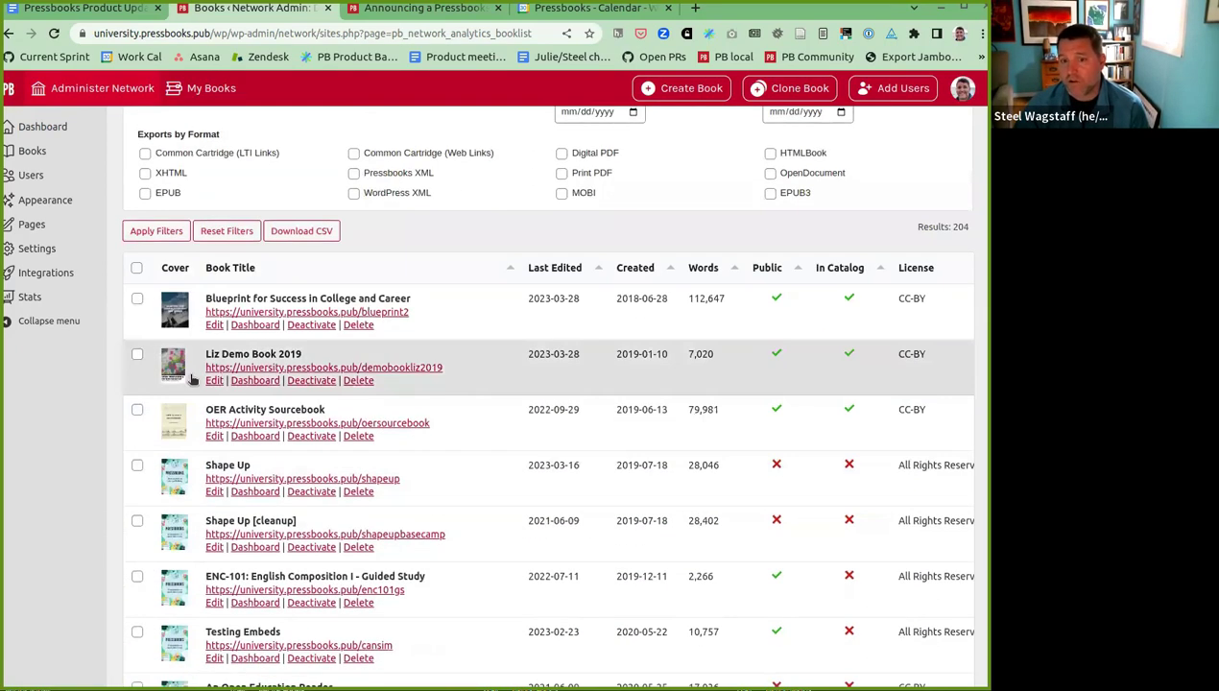
scroll(161, 361, "down", 5)
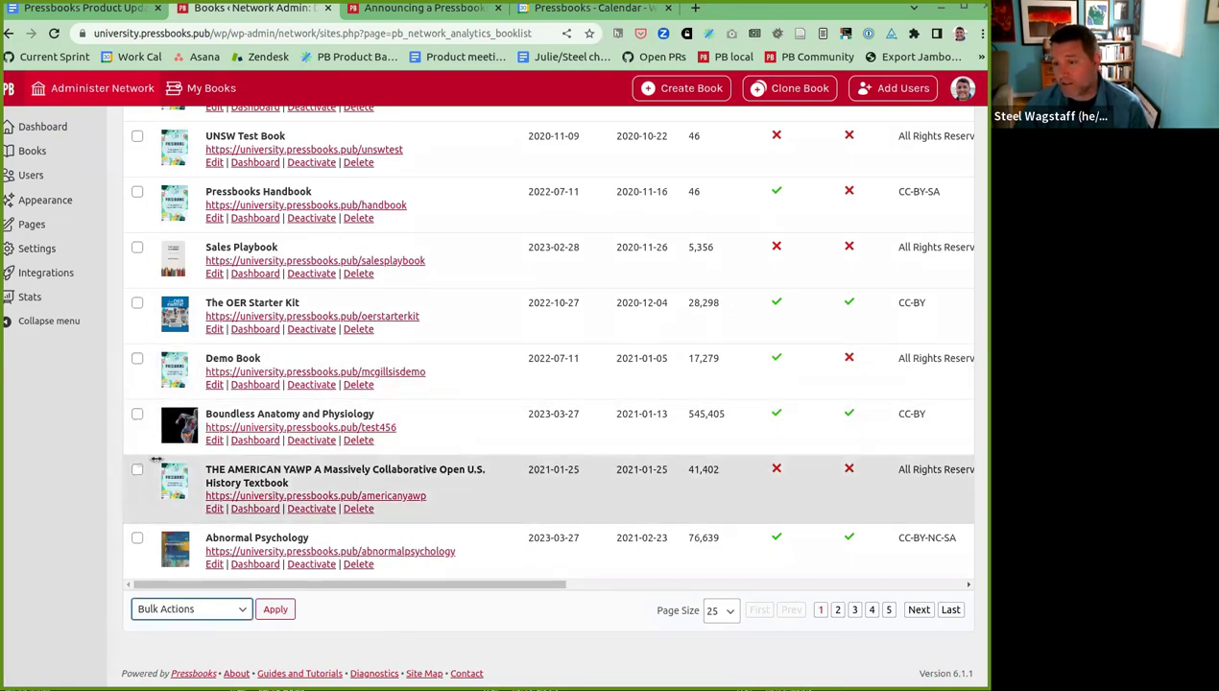
scroll(149, 461, "up", 15)
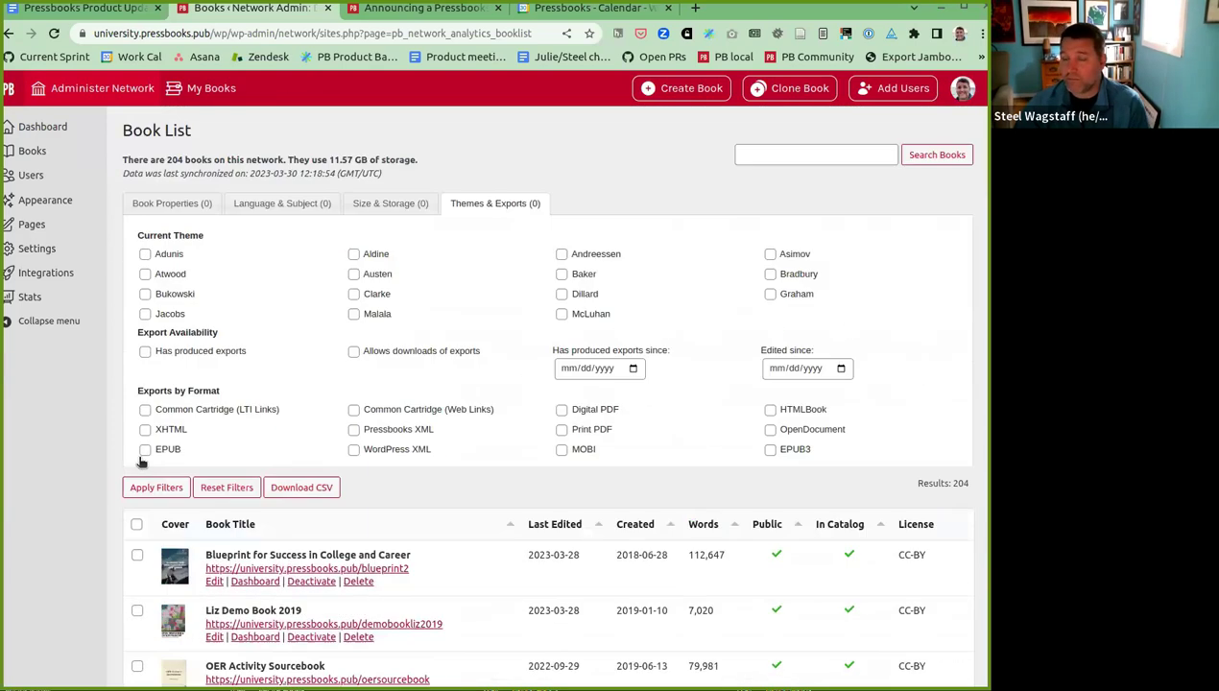
left_click(43, 126)
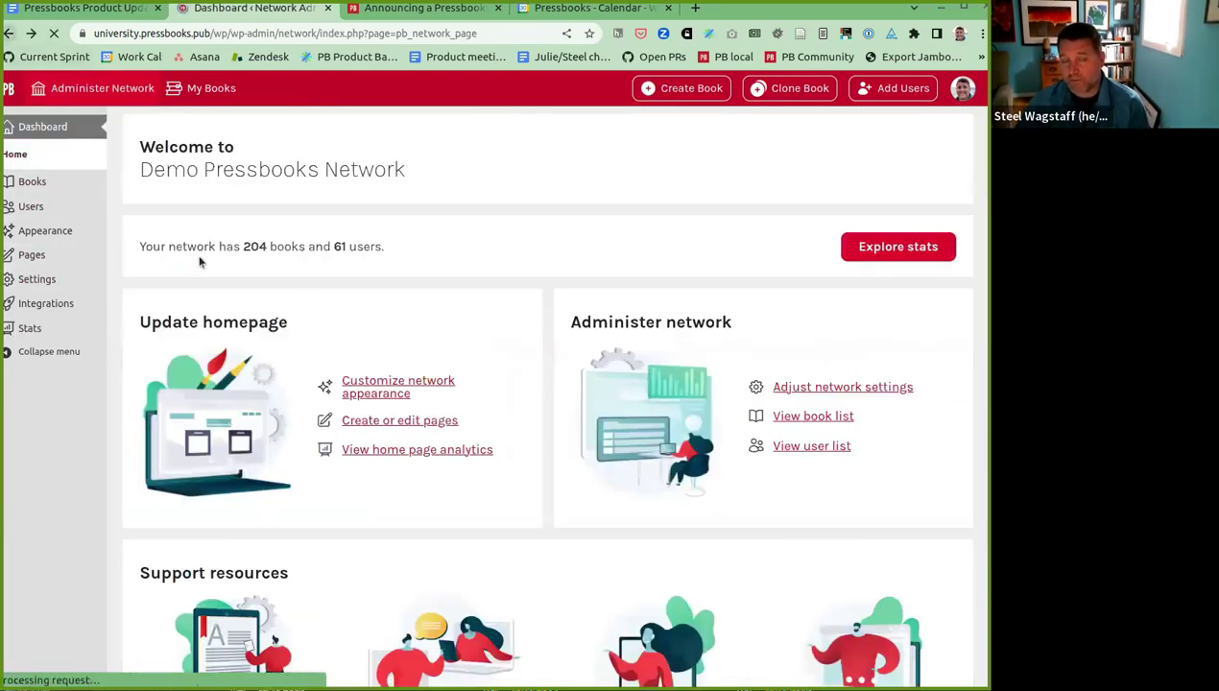
Open the network's user list and filter it by the Administrator role with 3 as the number of books.
left_click(808, 447)
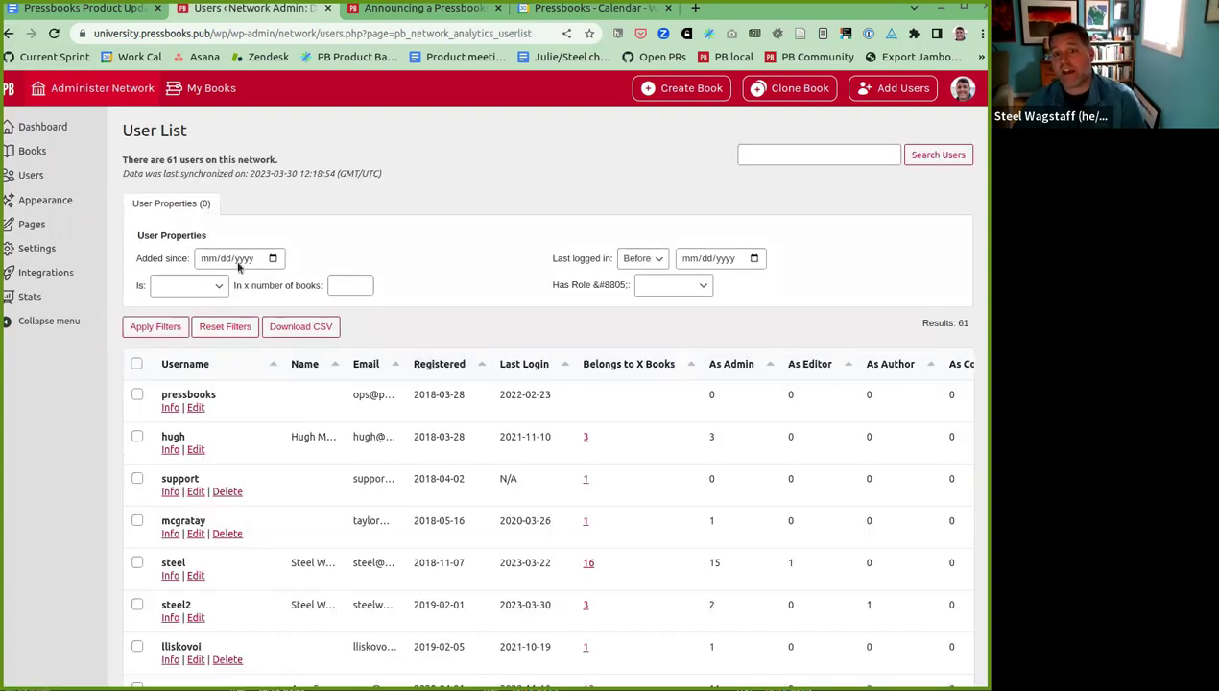
left_click(186, 361)
left_click(337, 285)
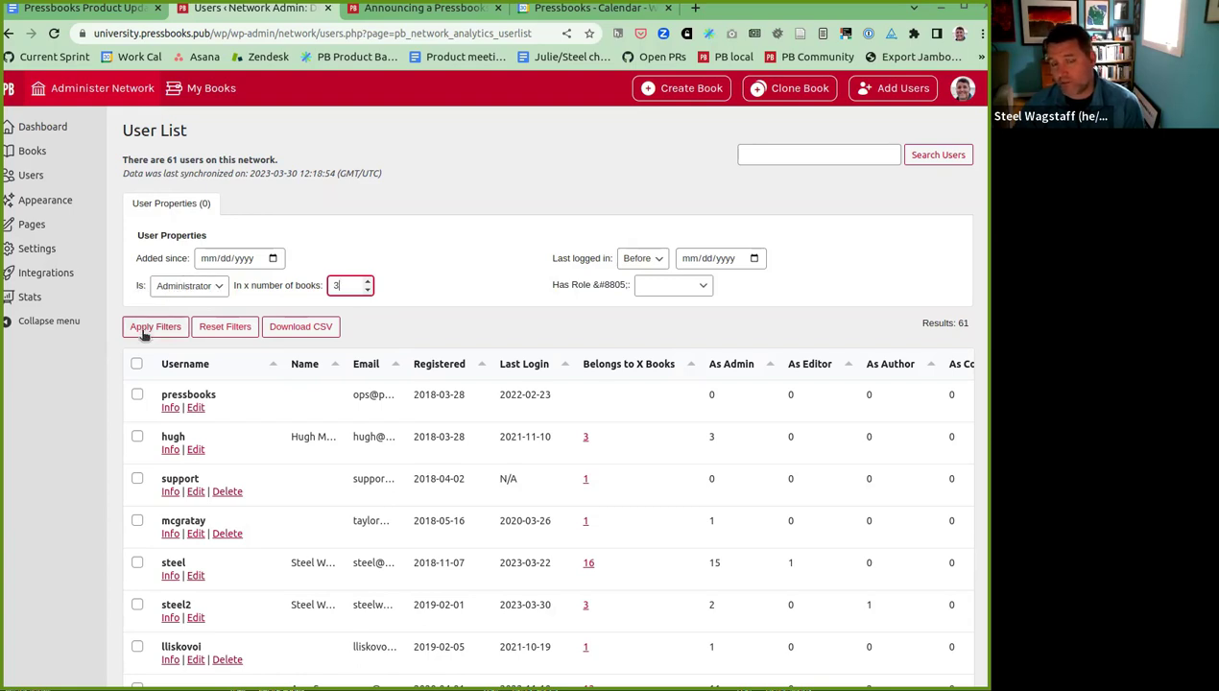
left_click(144, 328)
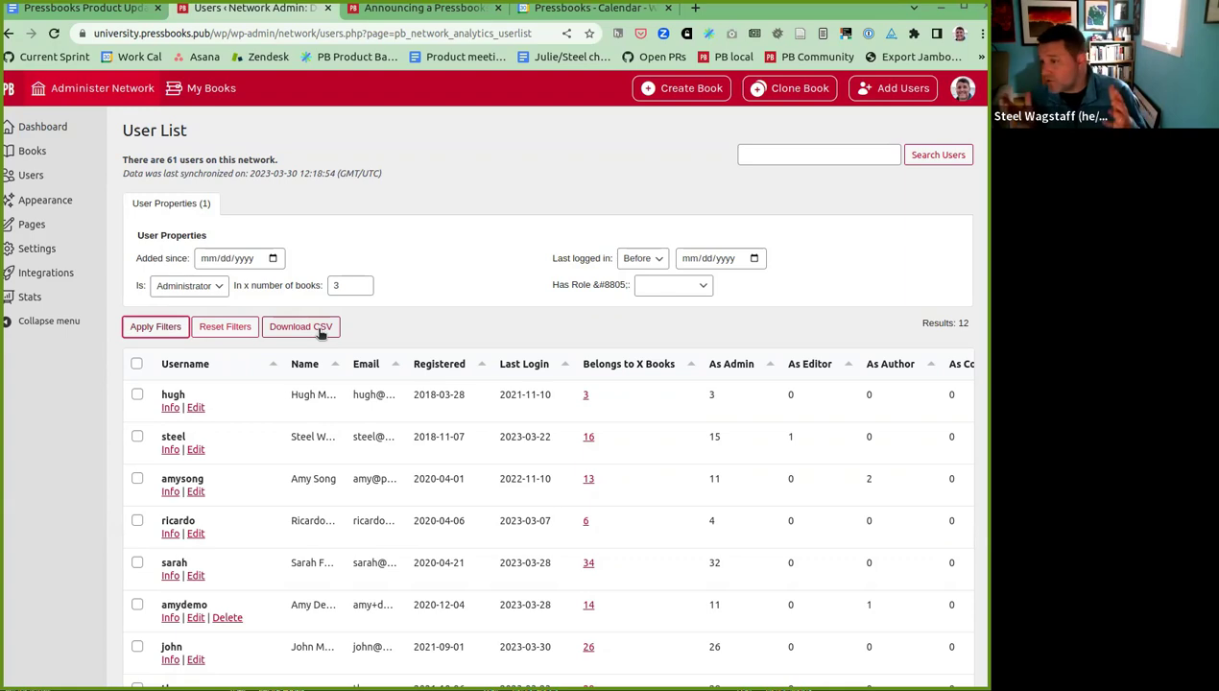
Reset the user filters and filter the list to users who last logged in before 01/01/2021.
left_click(213, 330)
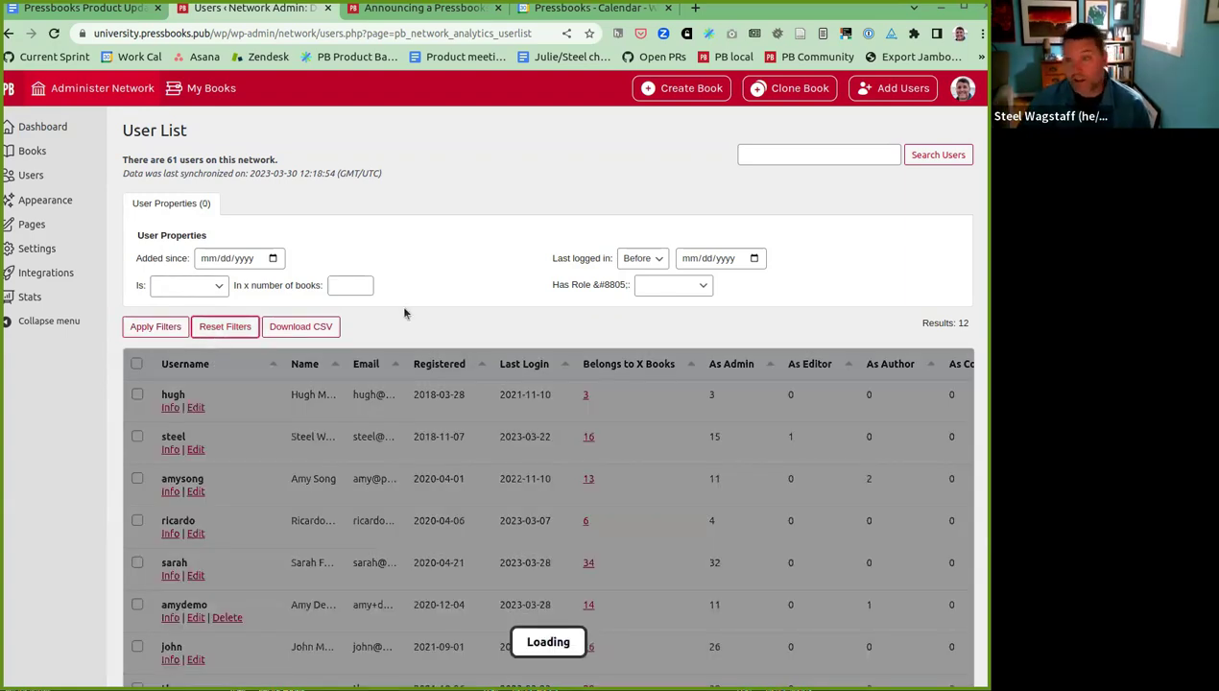
left_click(723, 259)
key("Left")
key("Left")
type("01012021")
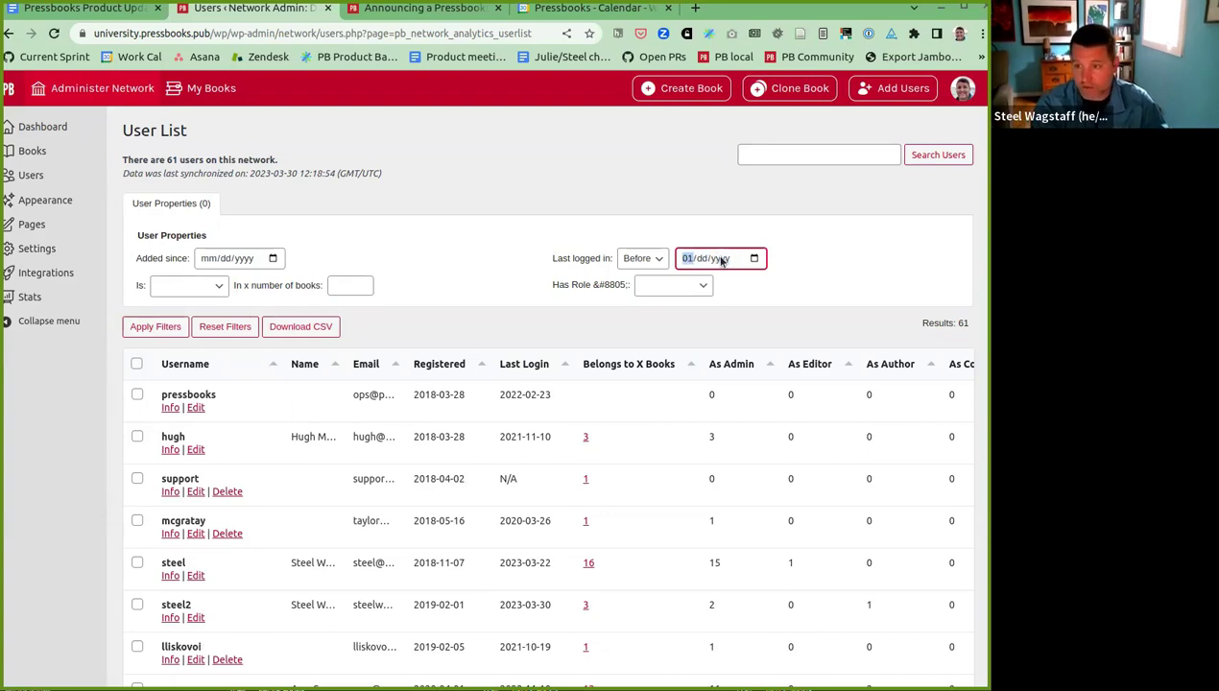
left_click(154, 326)
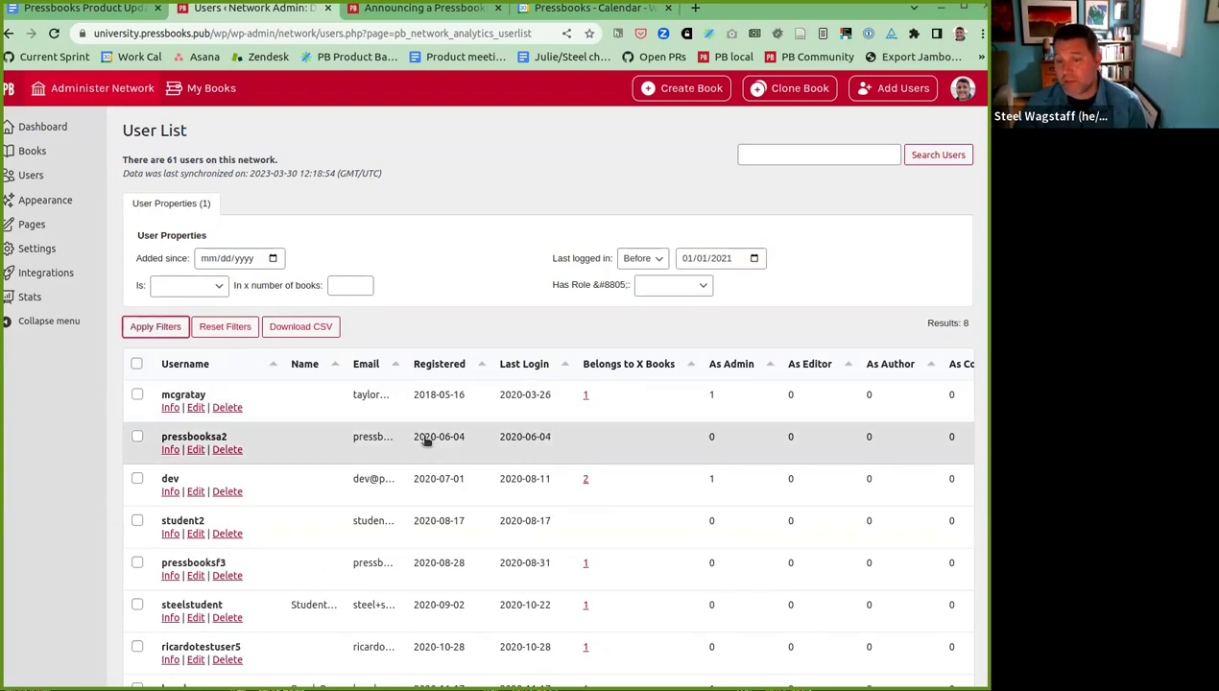
Look over the filtered users, clear the last-login filter and return to the network dashboard.
scroll(425, 437, "down", 2)
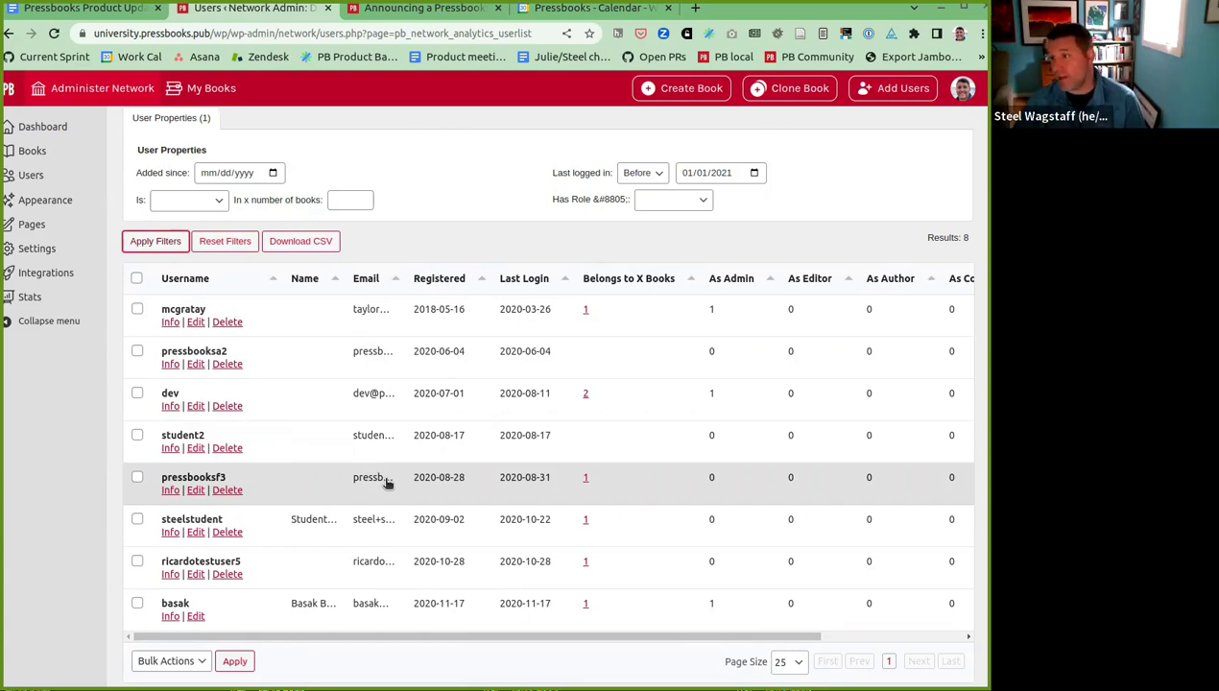
scroll(386, 483, "up", 2)
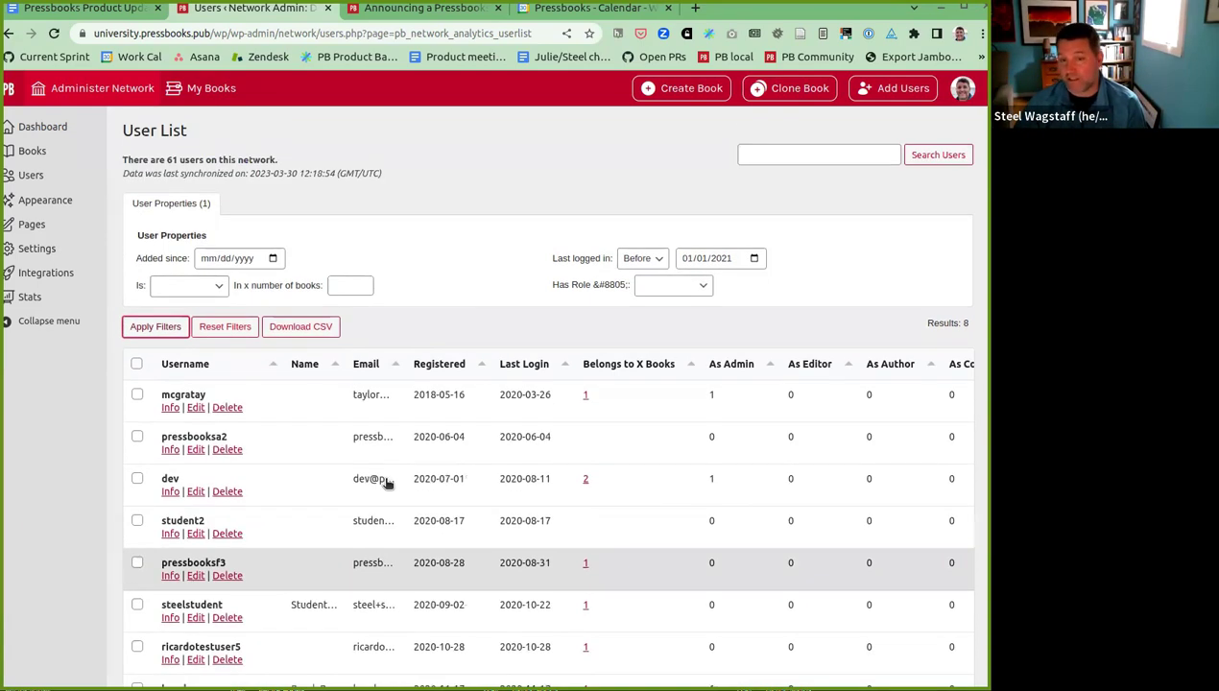
left_click(217, 331)
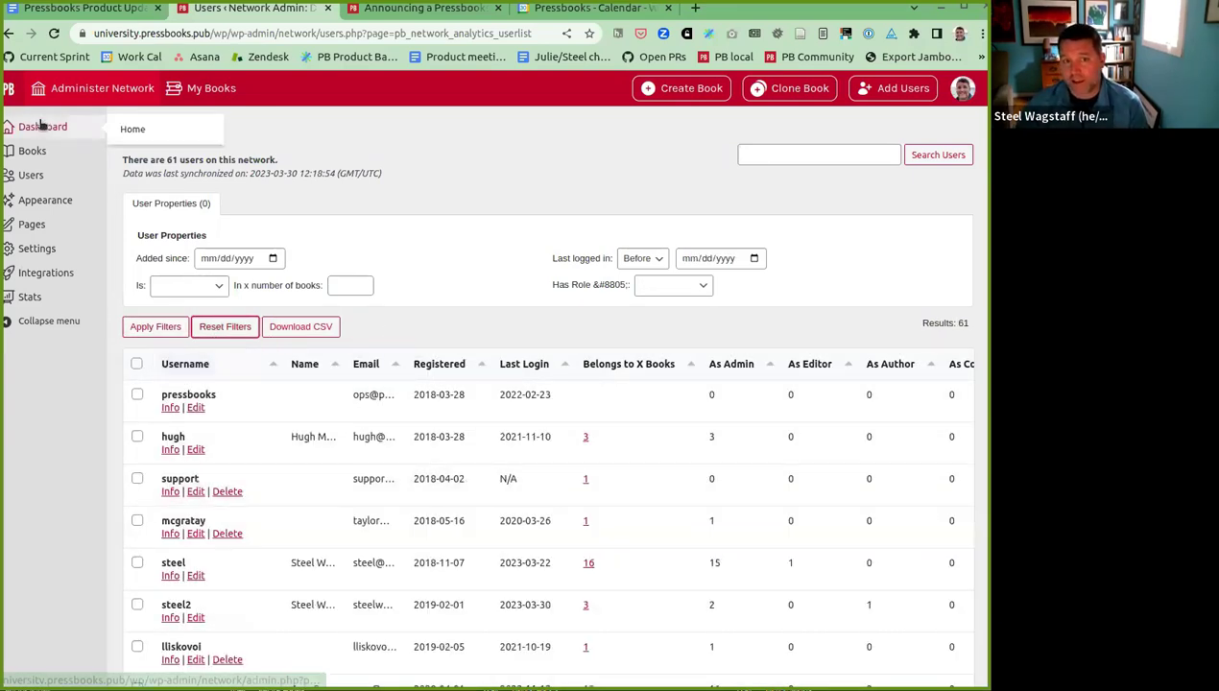
left_click(85, 92)
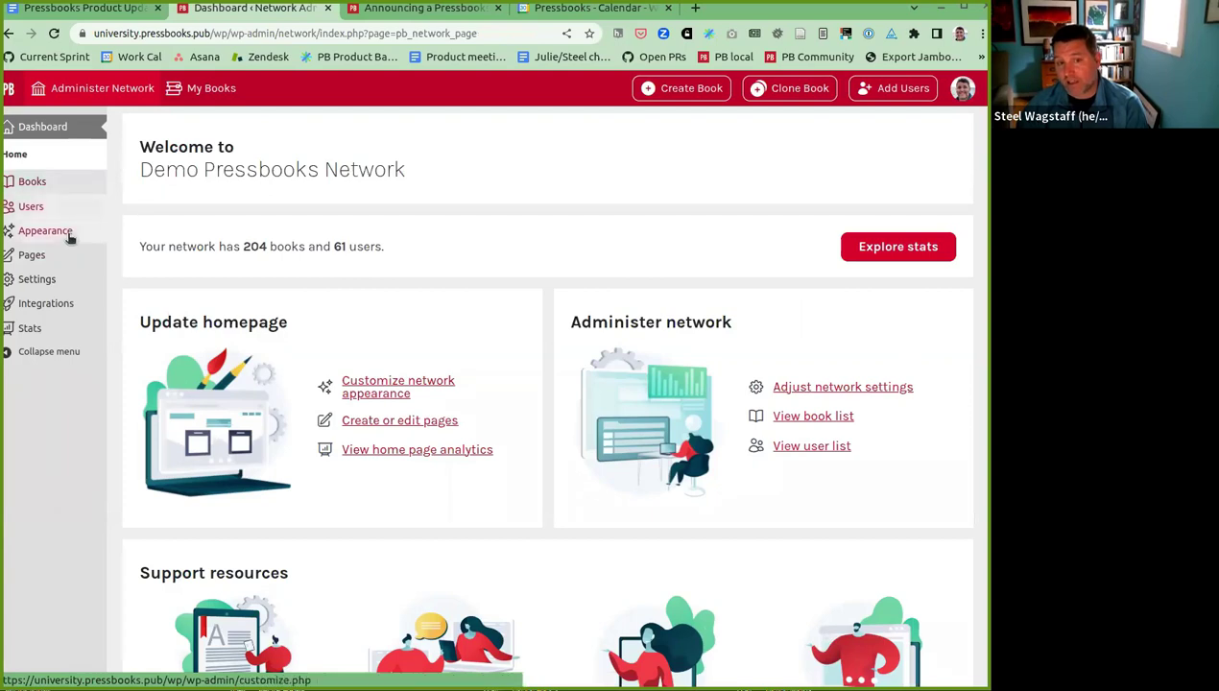
Open the Network manager guide from the dashboard's Support resources in a new tab and look through its table of contents.
scroll(180, 486, "down", 3)
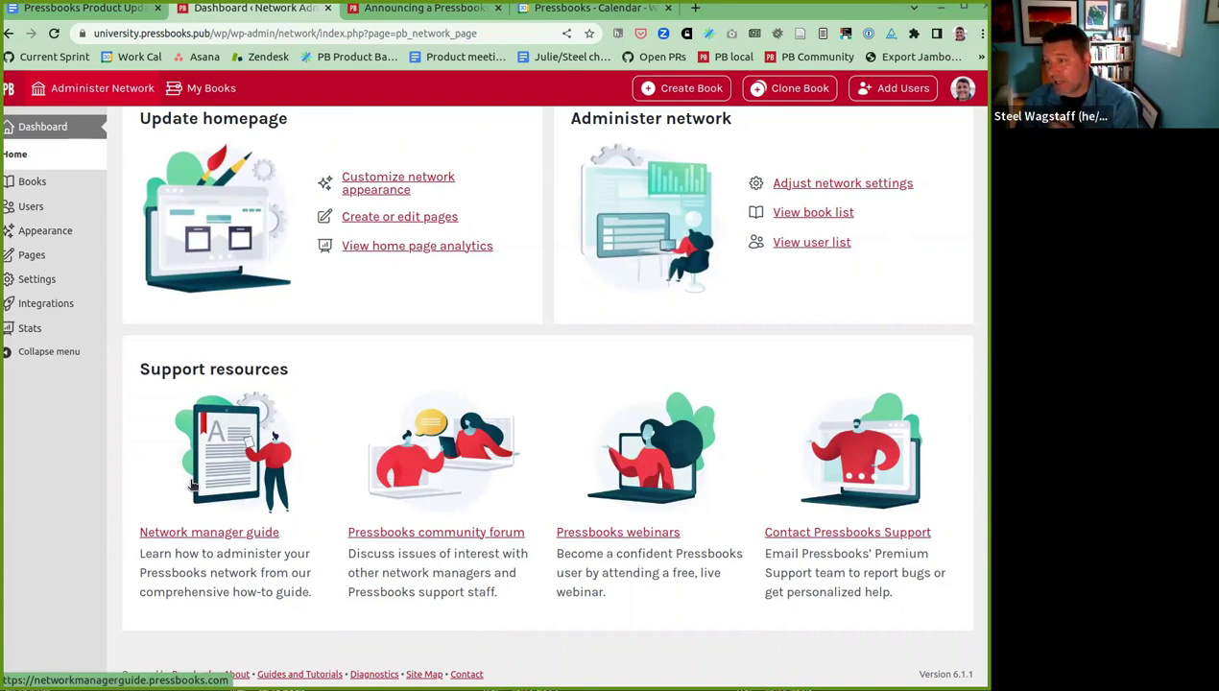
left_click(225, 536, "ctrl")
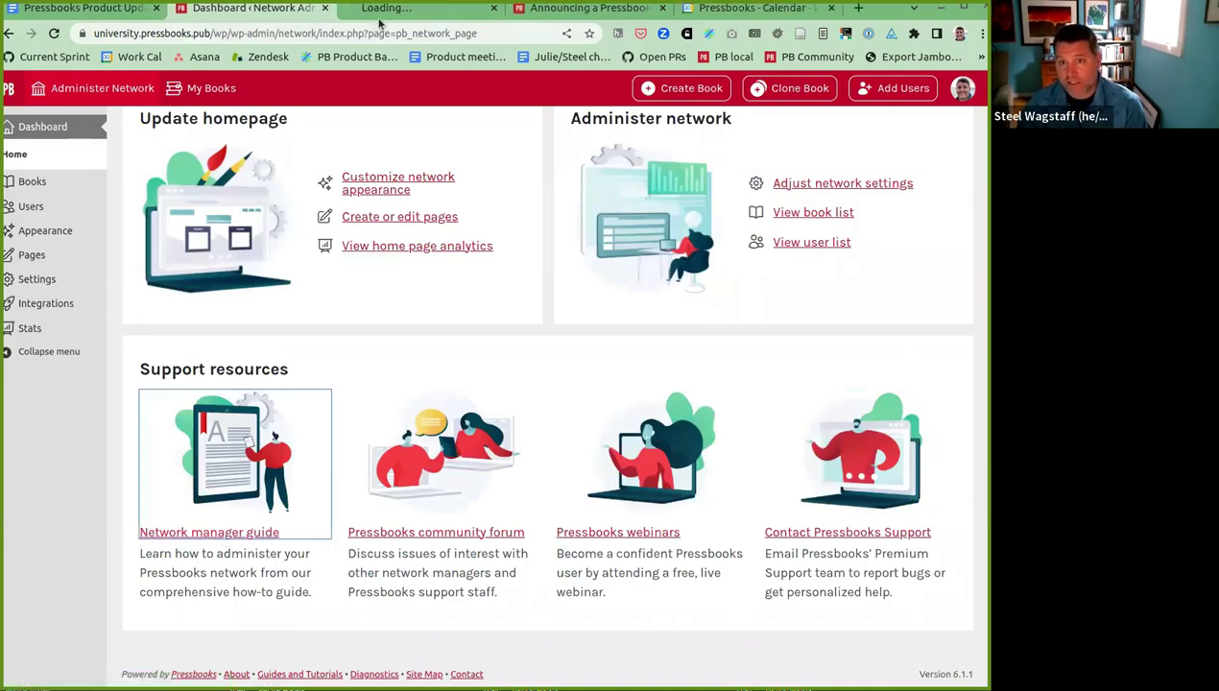
left_click(385, 10)
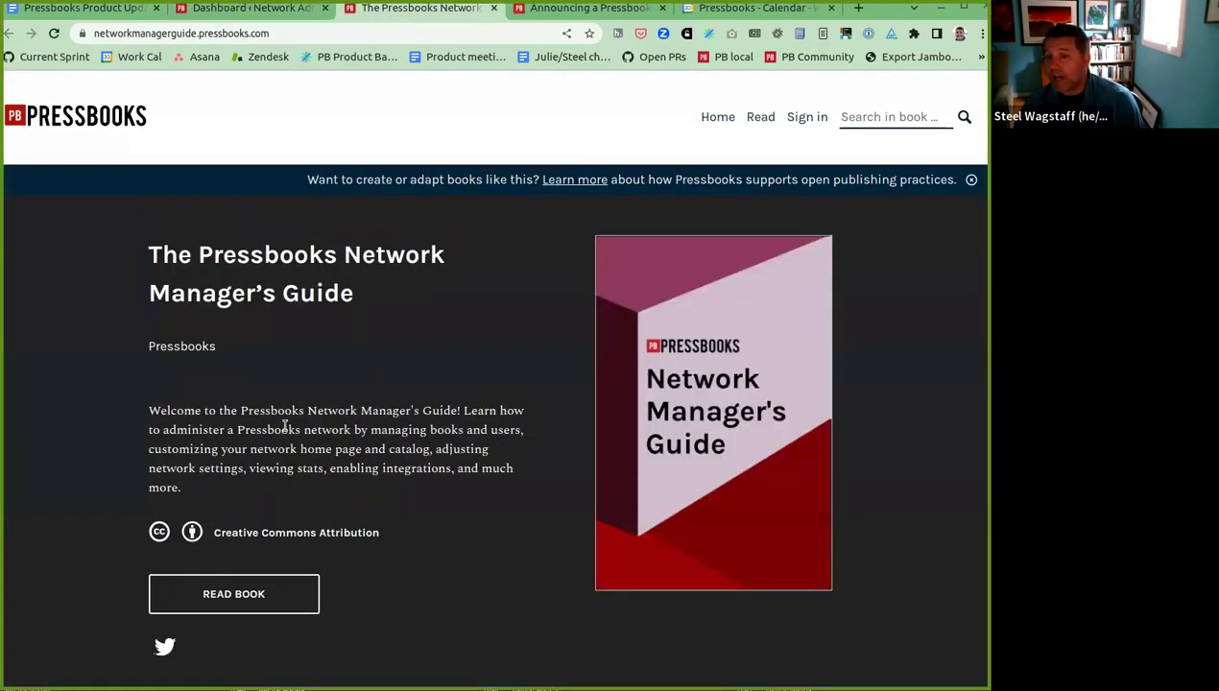
scroll(335, 561, "down", 2)
scroll(335, 561, "down", 7)
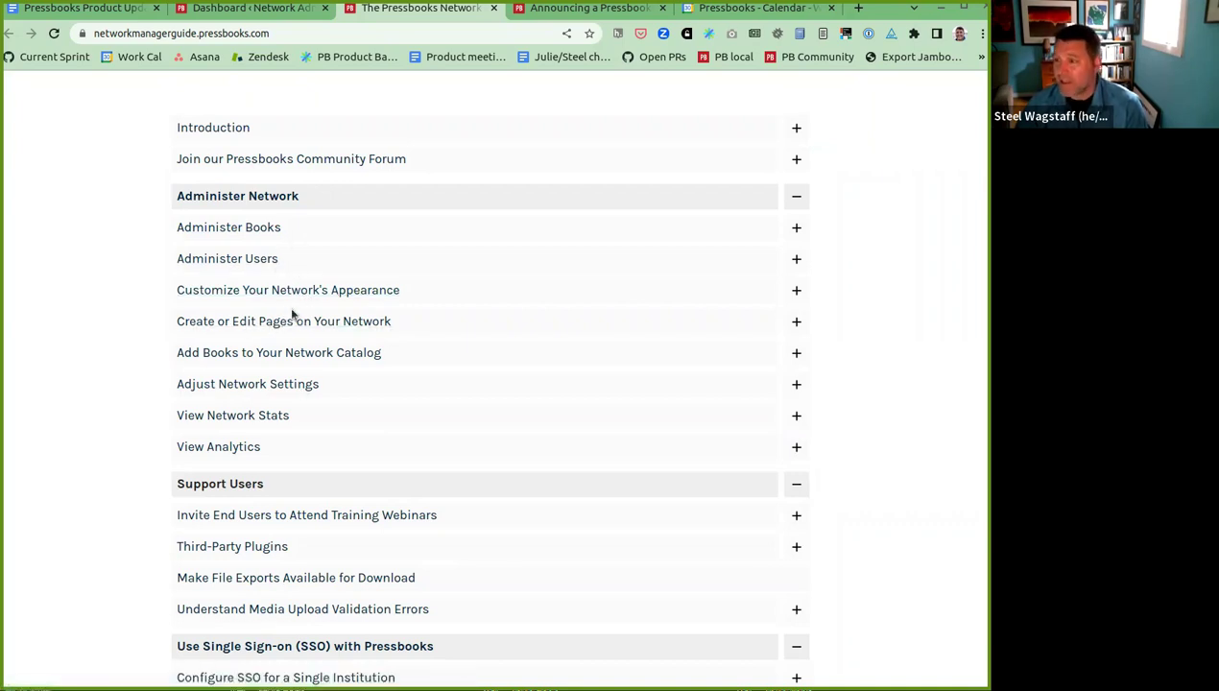
Expand the Customize Your Network's Appearance and Administer Users chapters in the guide's contents, and return to the network dashboard.
left_click(795, 290)
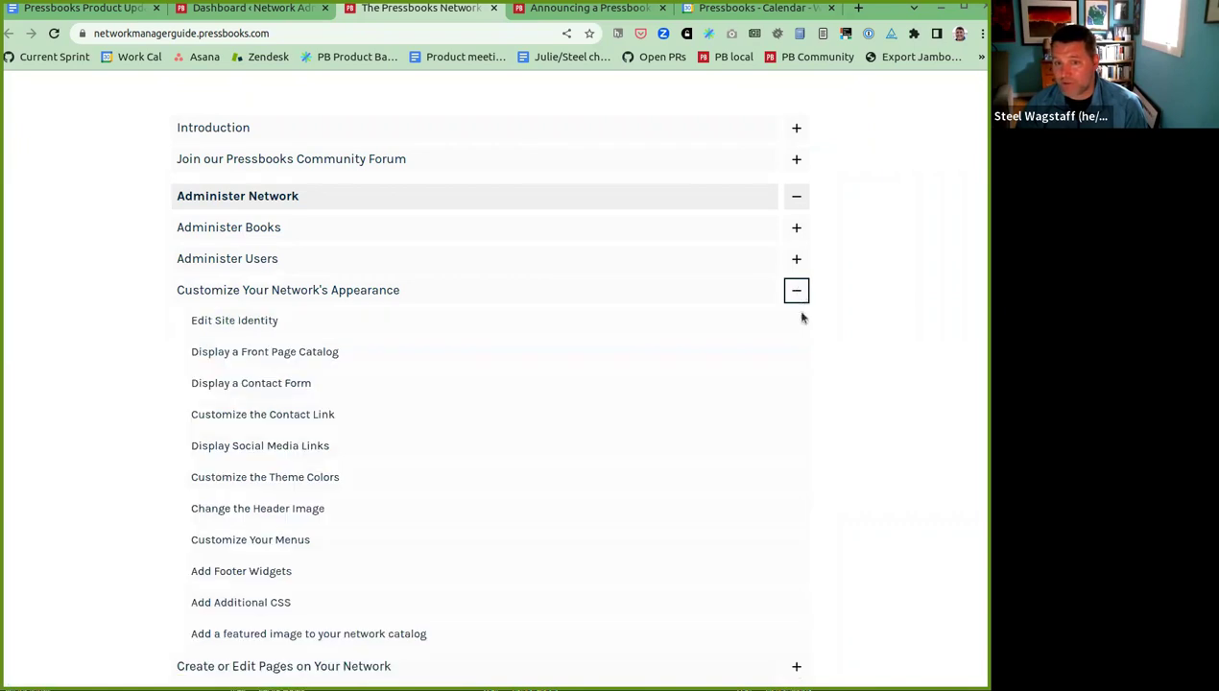
left_click(796, 259)
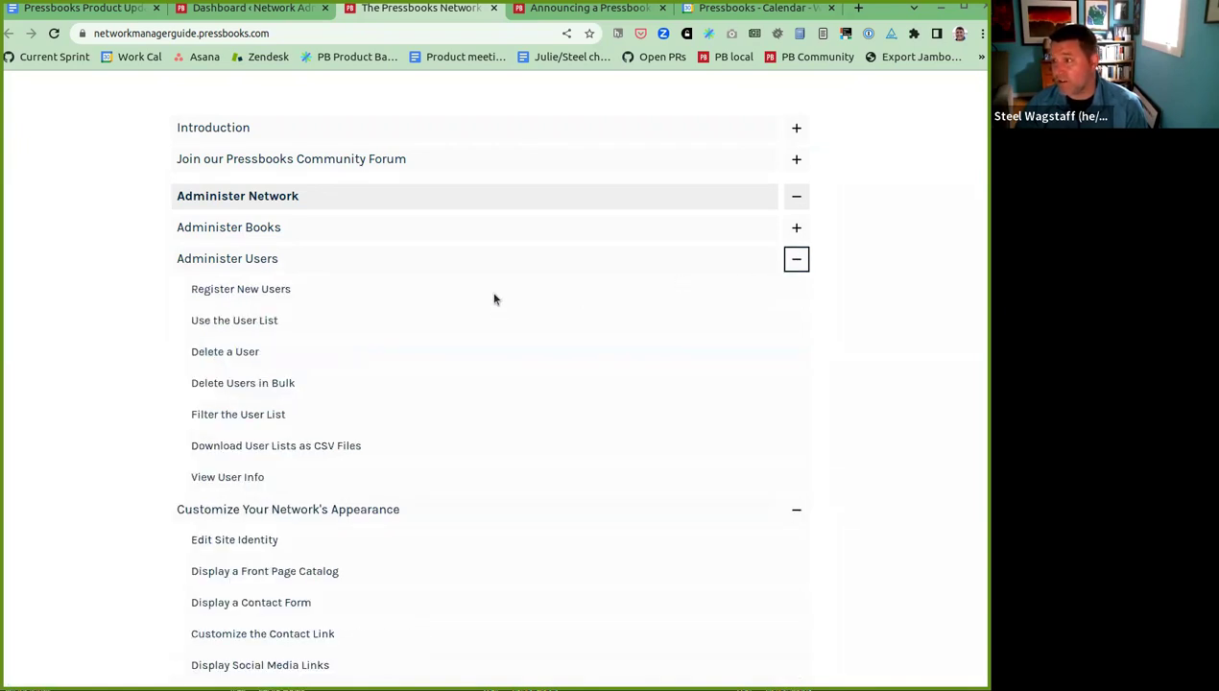
left_click(250, 7)
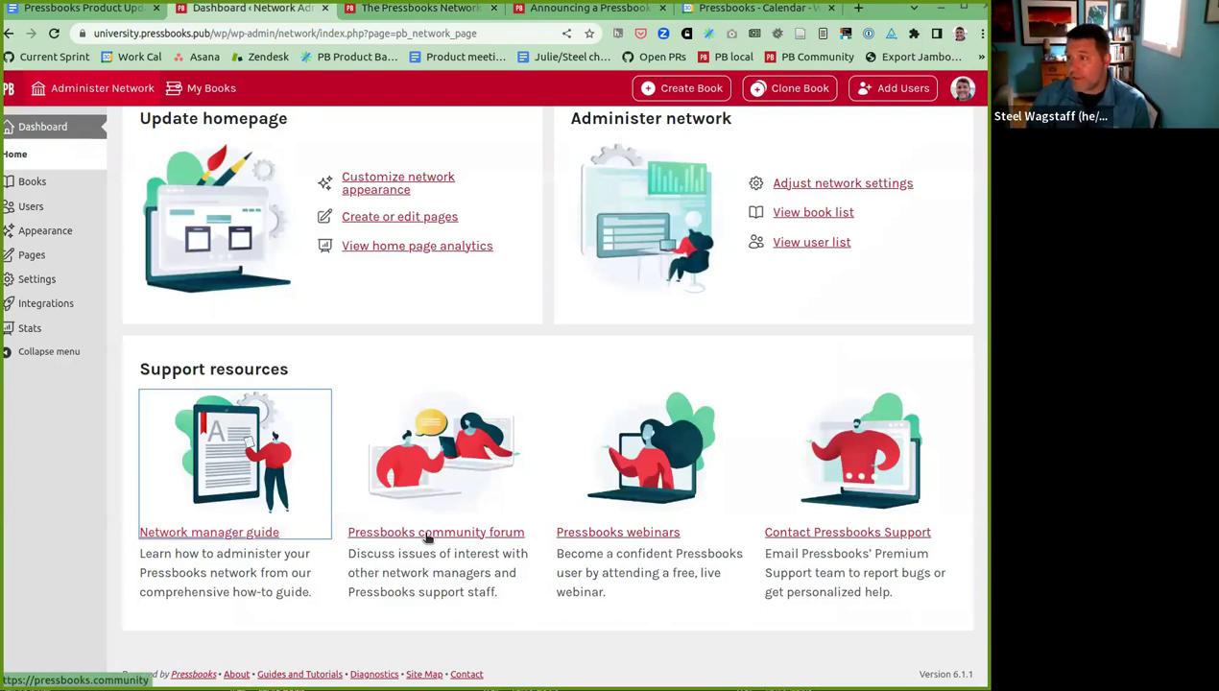
Open the Pressbooks community forum from Support resources, browse the Pressbooks Clients category, and return to the network dashboard.
left_click(428, 535)
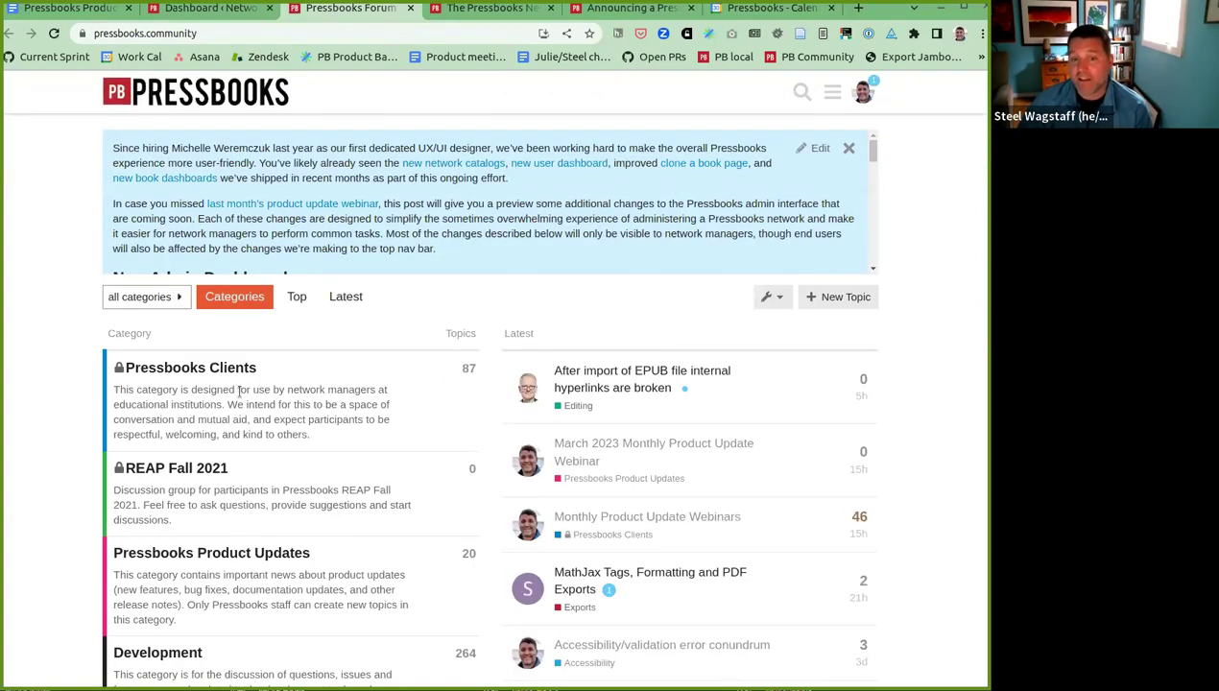
left_click(182, 374)
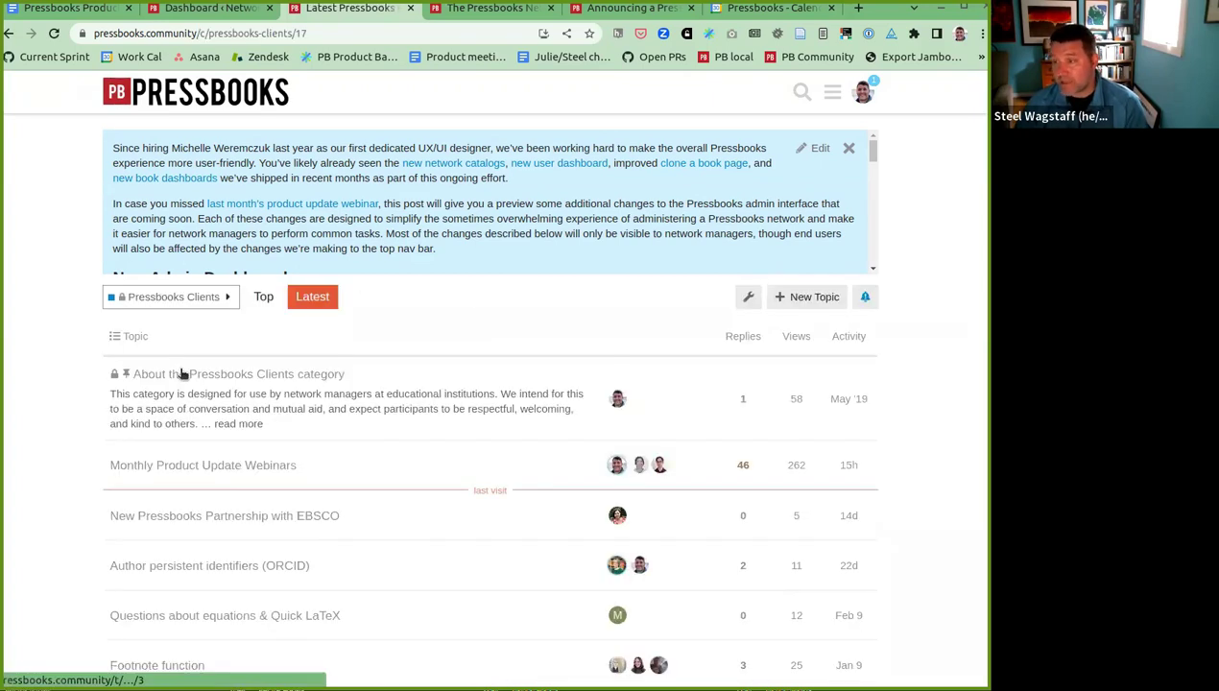
scroll(403, 485, "down", 1)
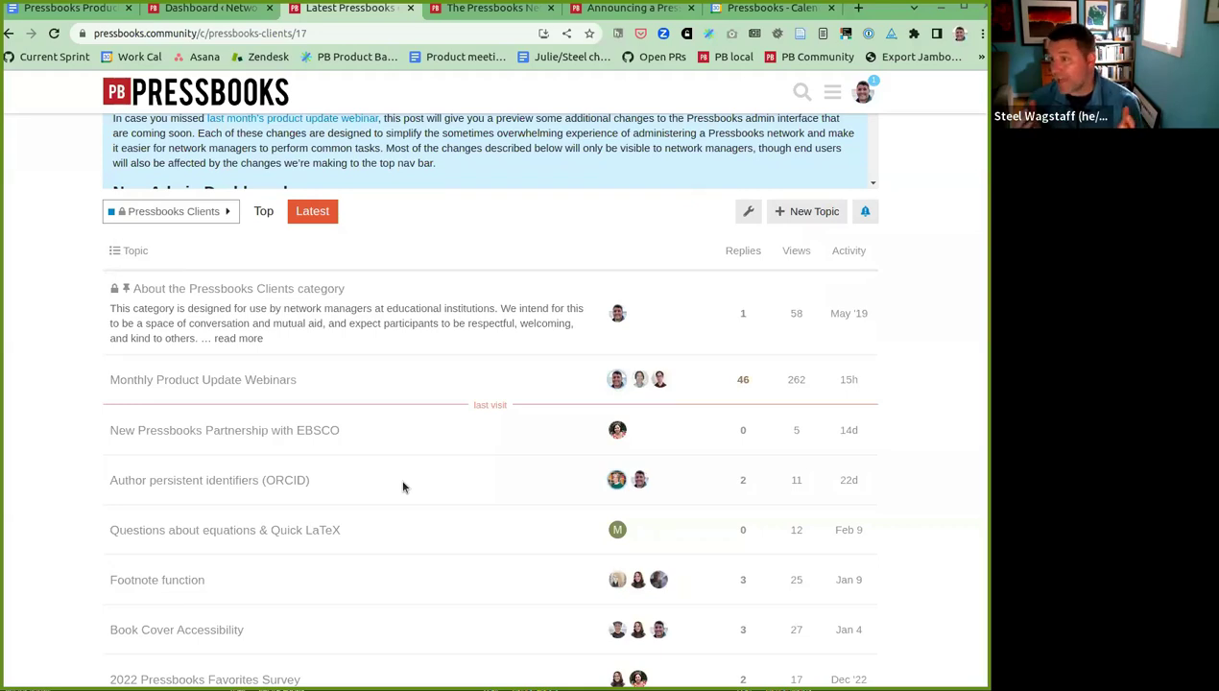
left_click(205, 11)
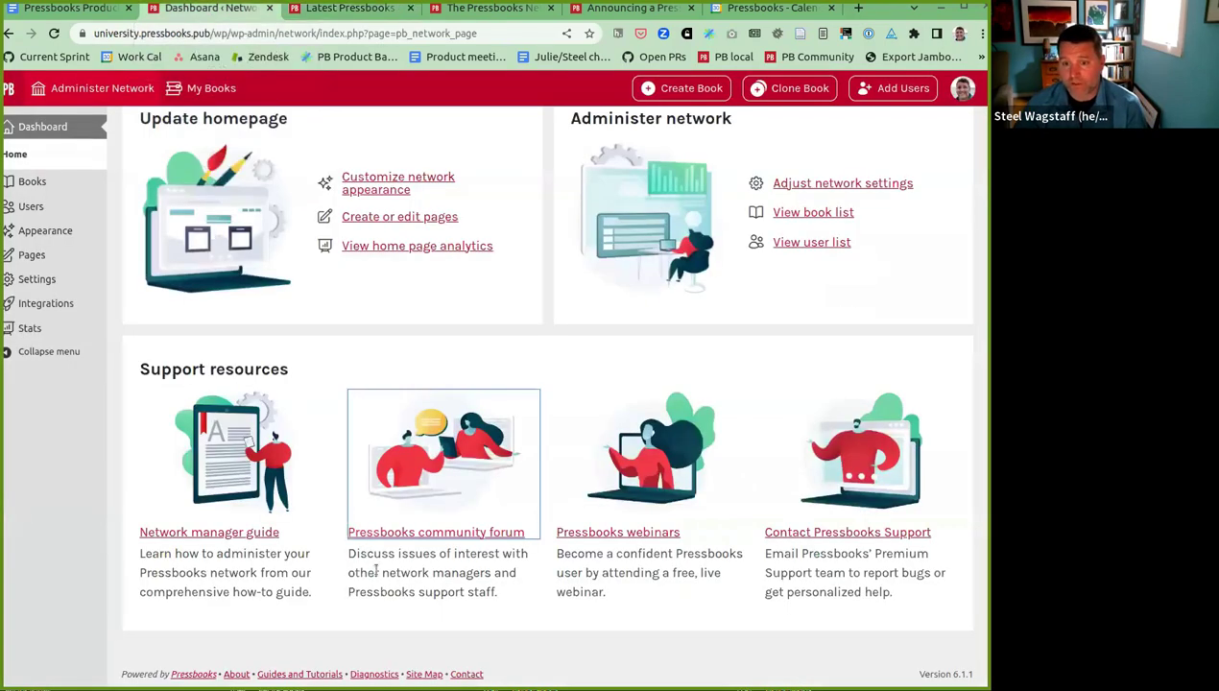
Open Pressbooks webinars from Support resources, look through the upcoming April and May 2023 sessions, and return to the network dashboard.
left_click(635, 532)
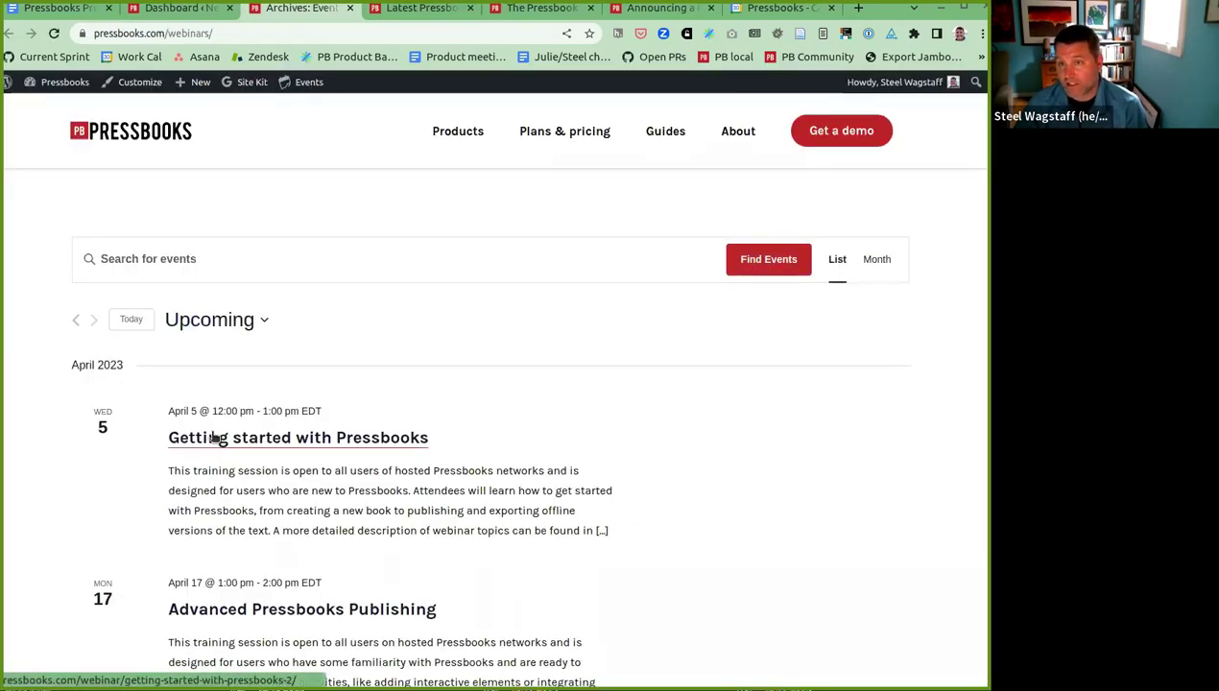
scroll(214, 437, "down", 2)
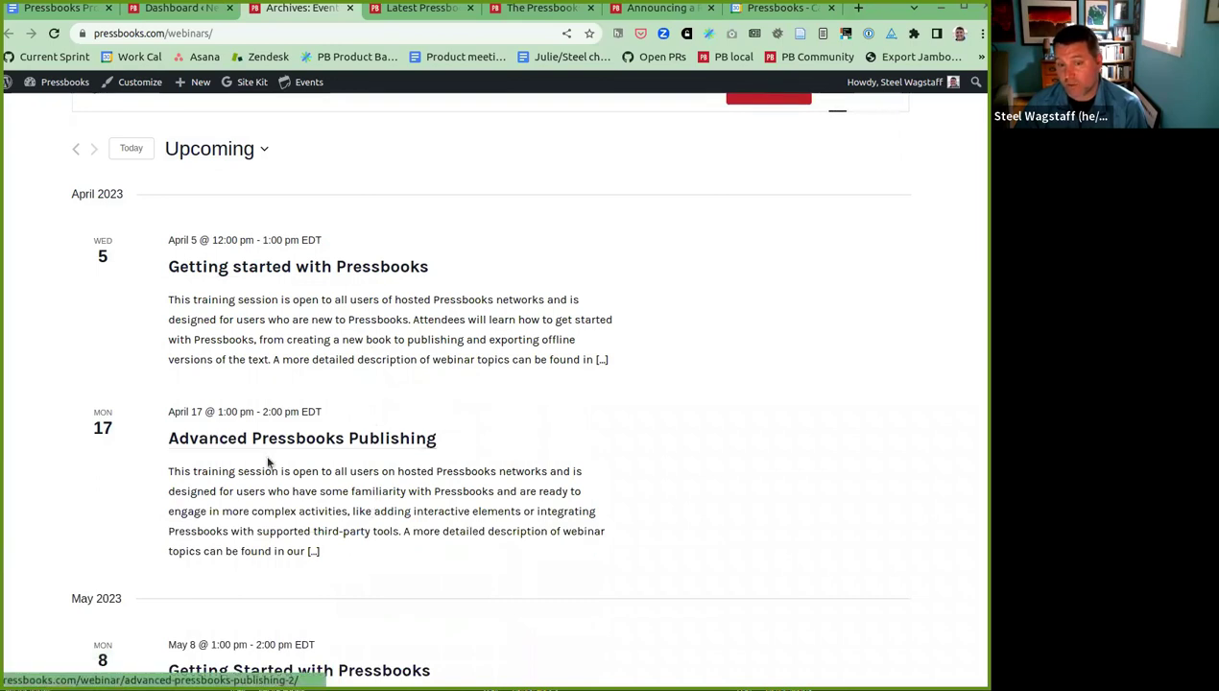
scroll(269, 463, "down", 4)
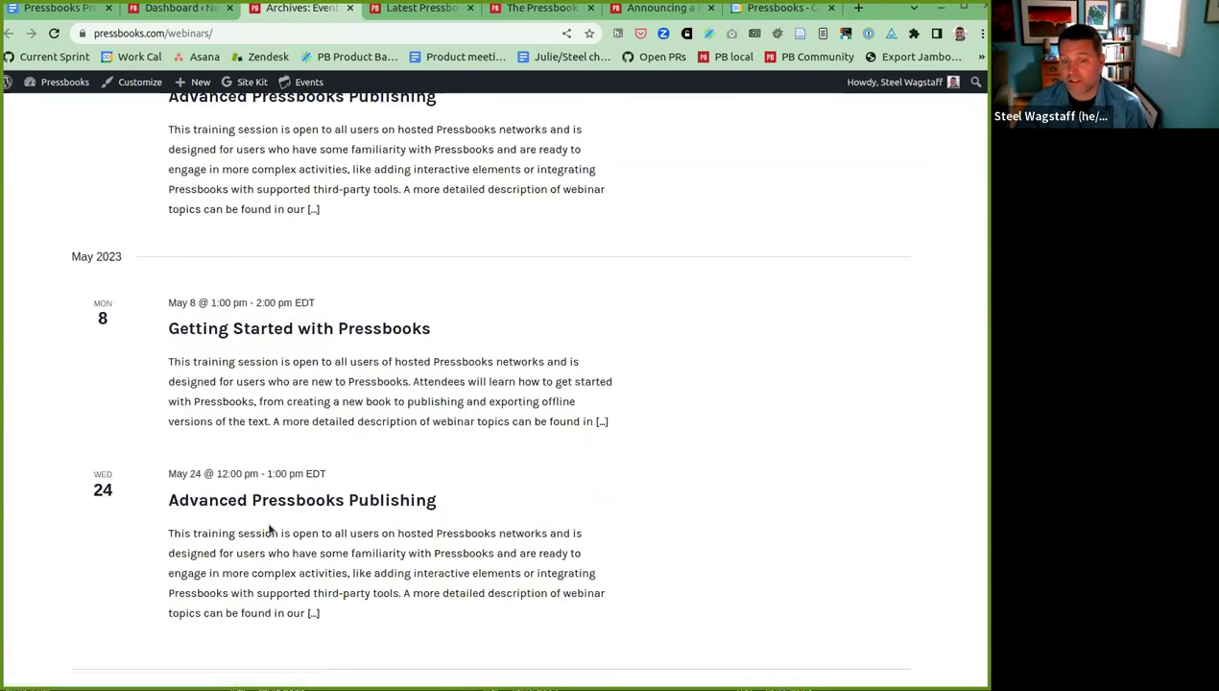
scroll(270, 528, "down", 3)
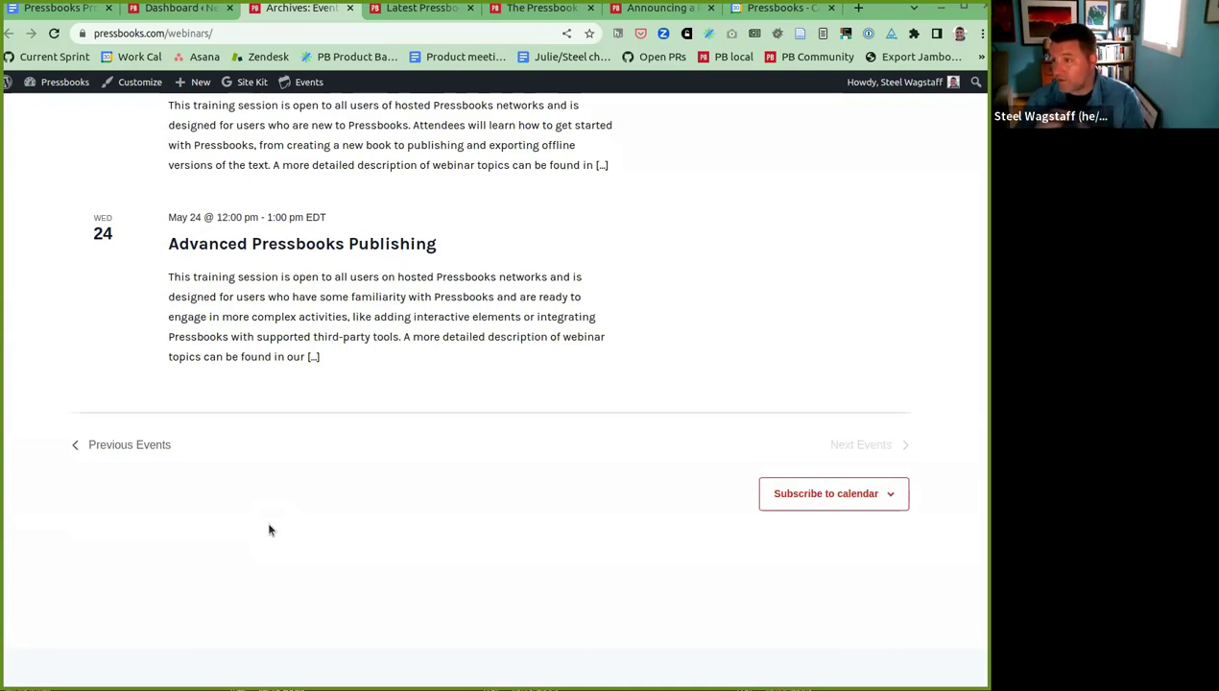
left_click(183, 8)
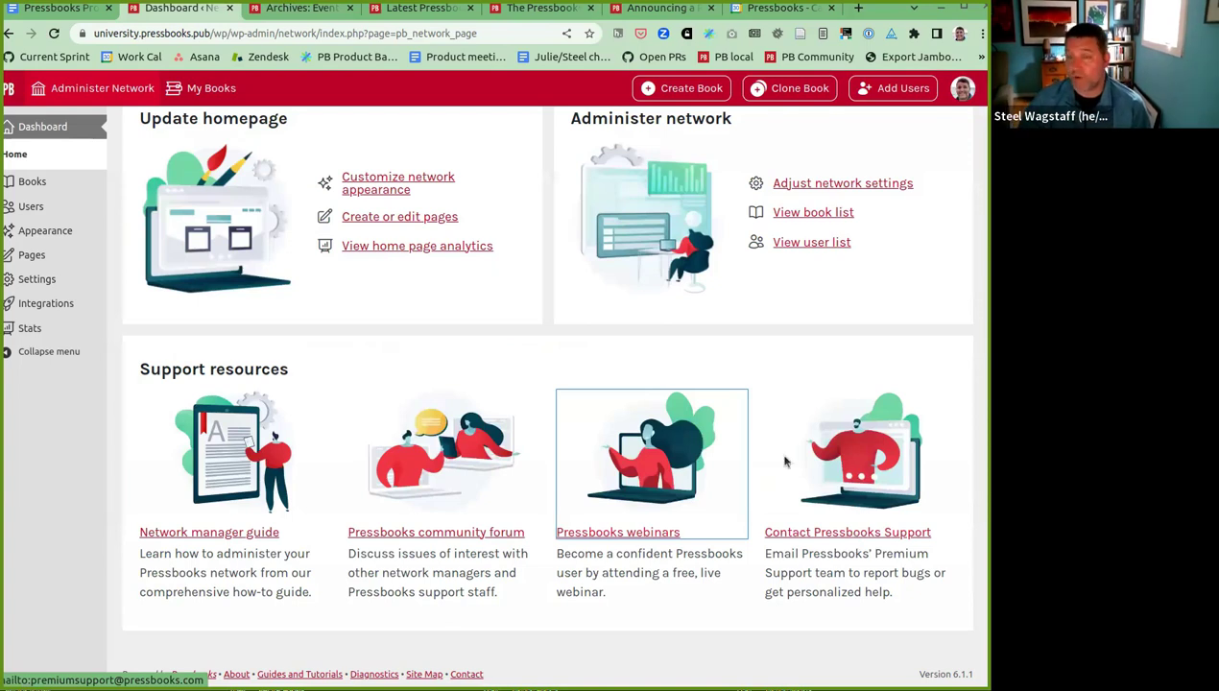
scroll(614, 359, "up", 3)
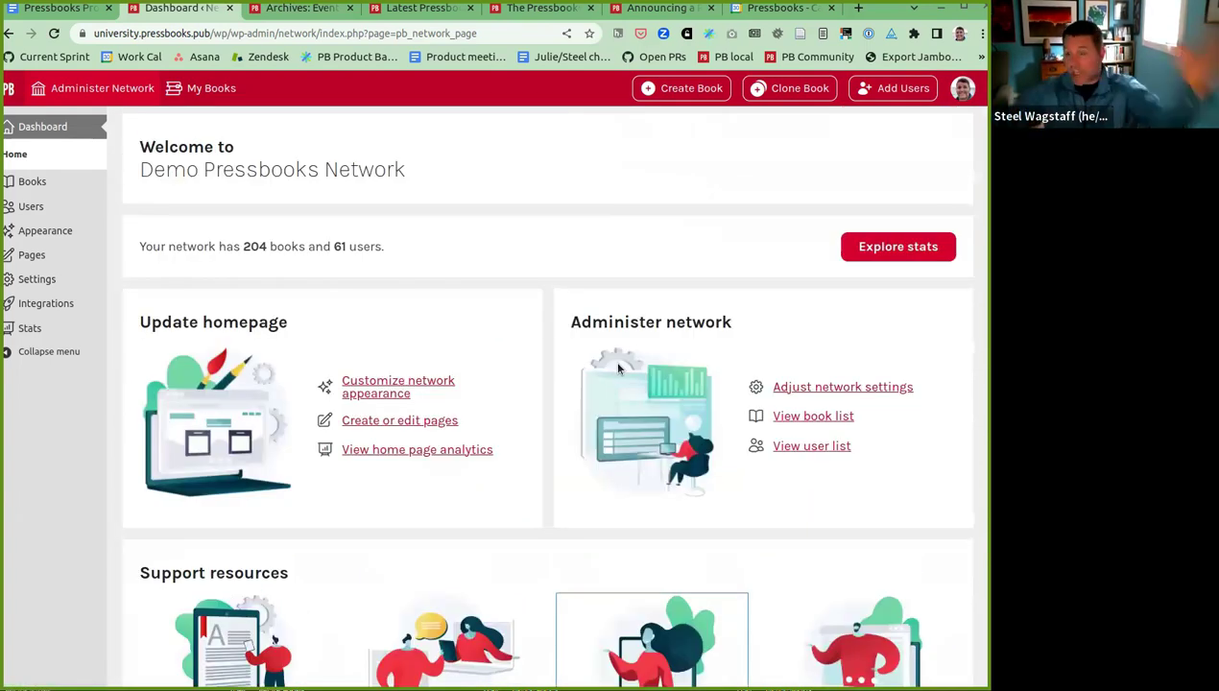
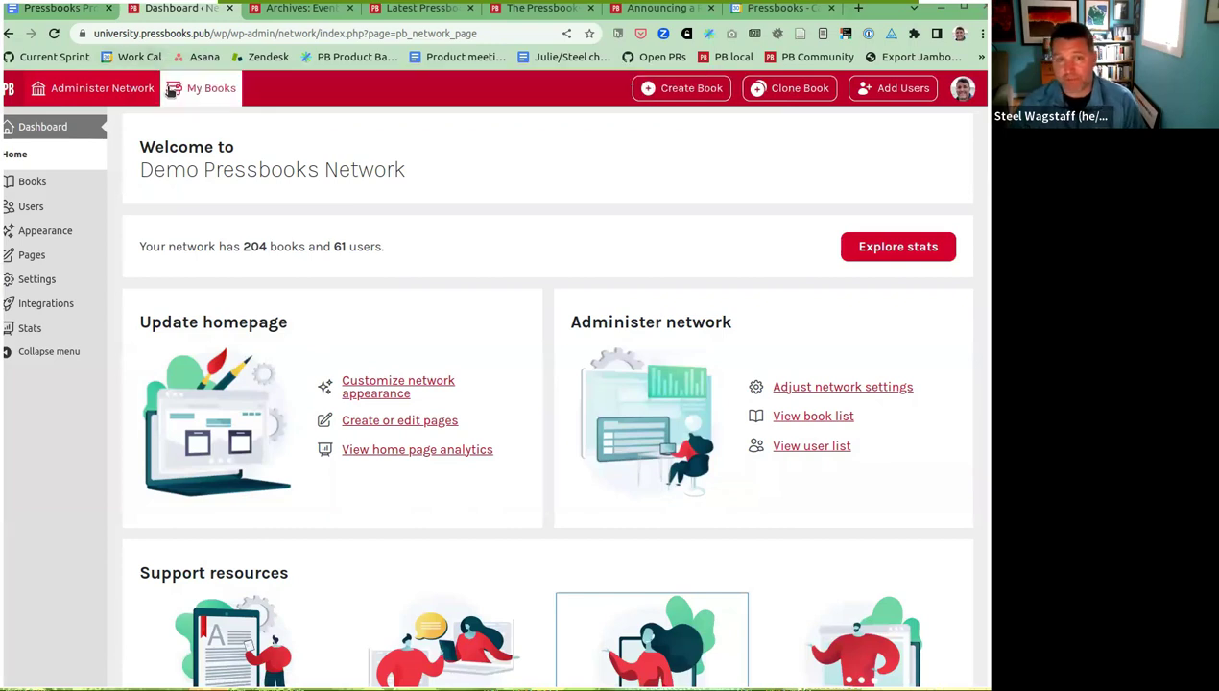
Open the dashboard of the book Blueprint for Success in College and Career from the list of own books.
mouse_move(172, 85)
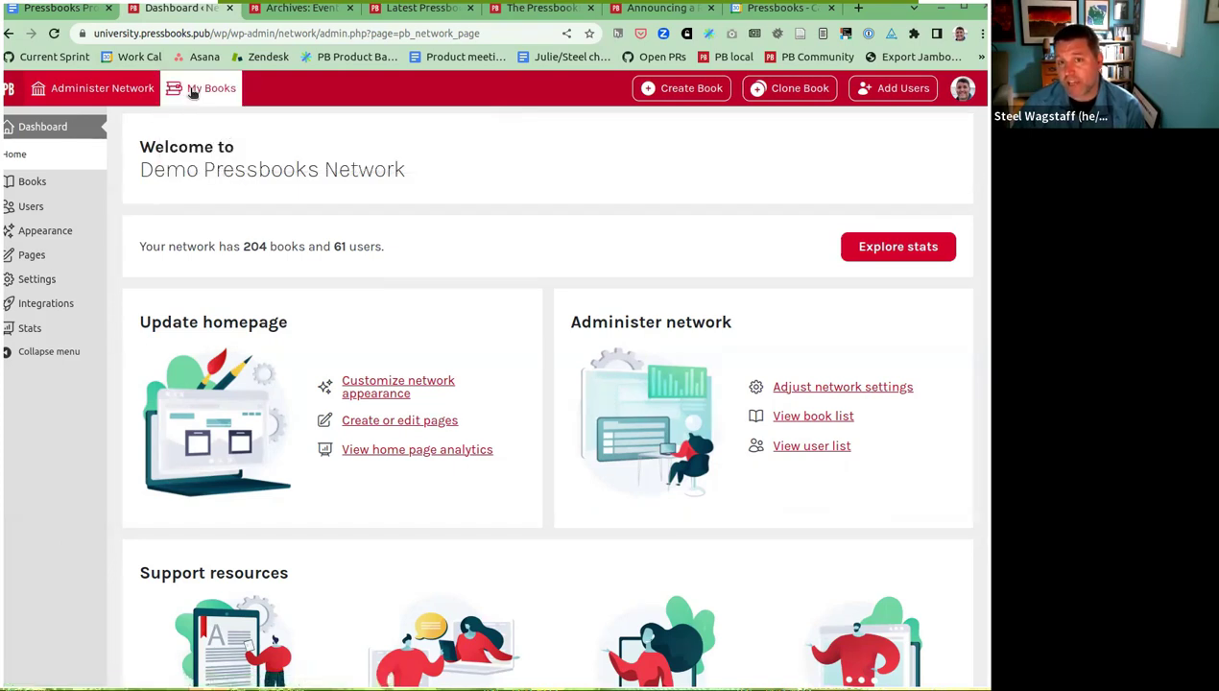
left_click(201, 124)
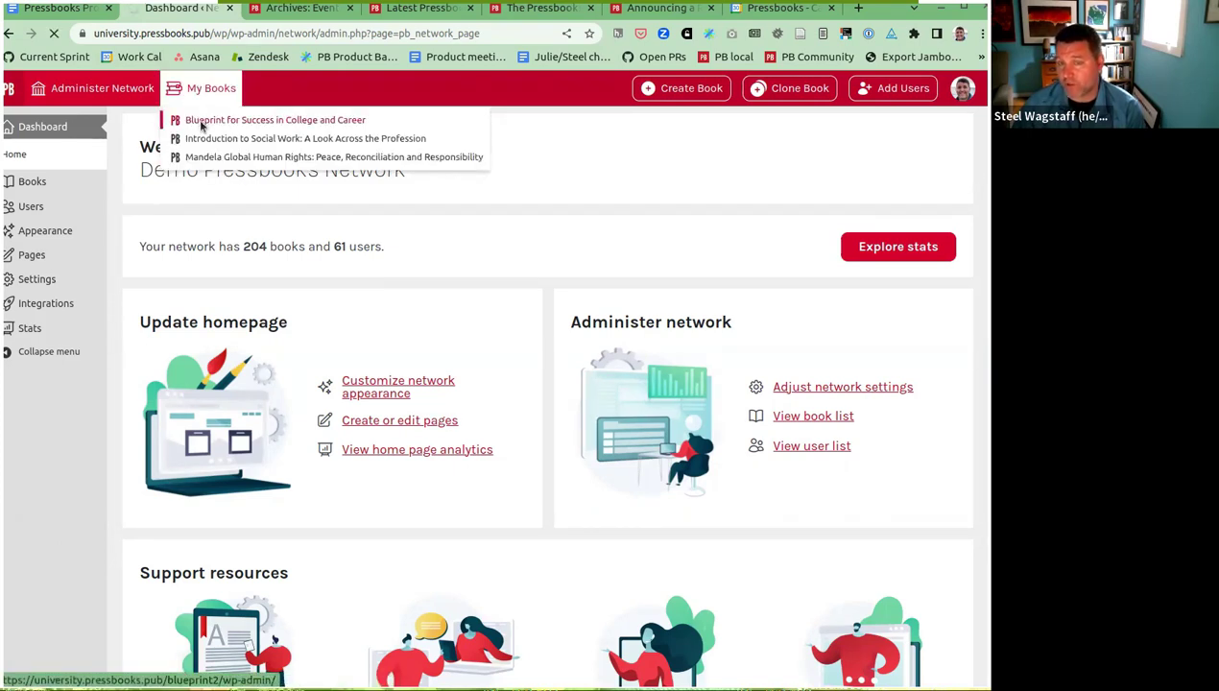
mouse_move(309, 96)
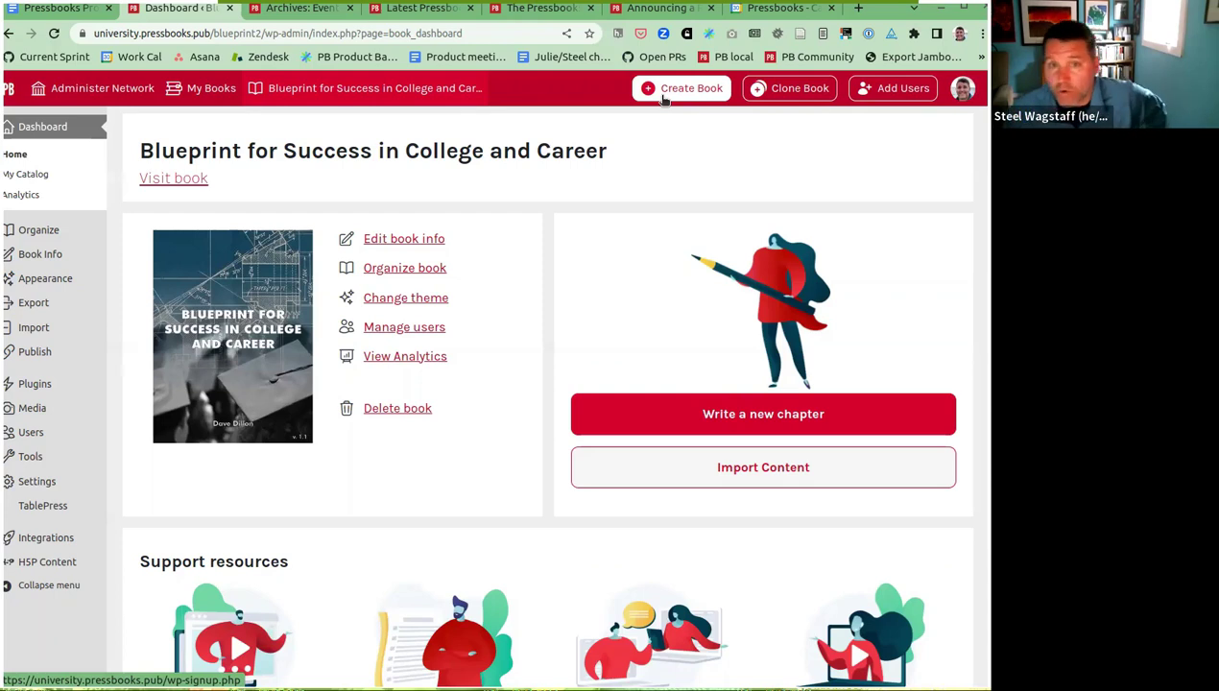
Go to the My Books landing page and open the page for creating a new book.
left_click(216, 102)
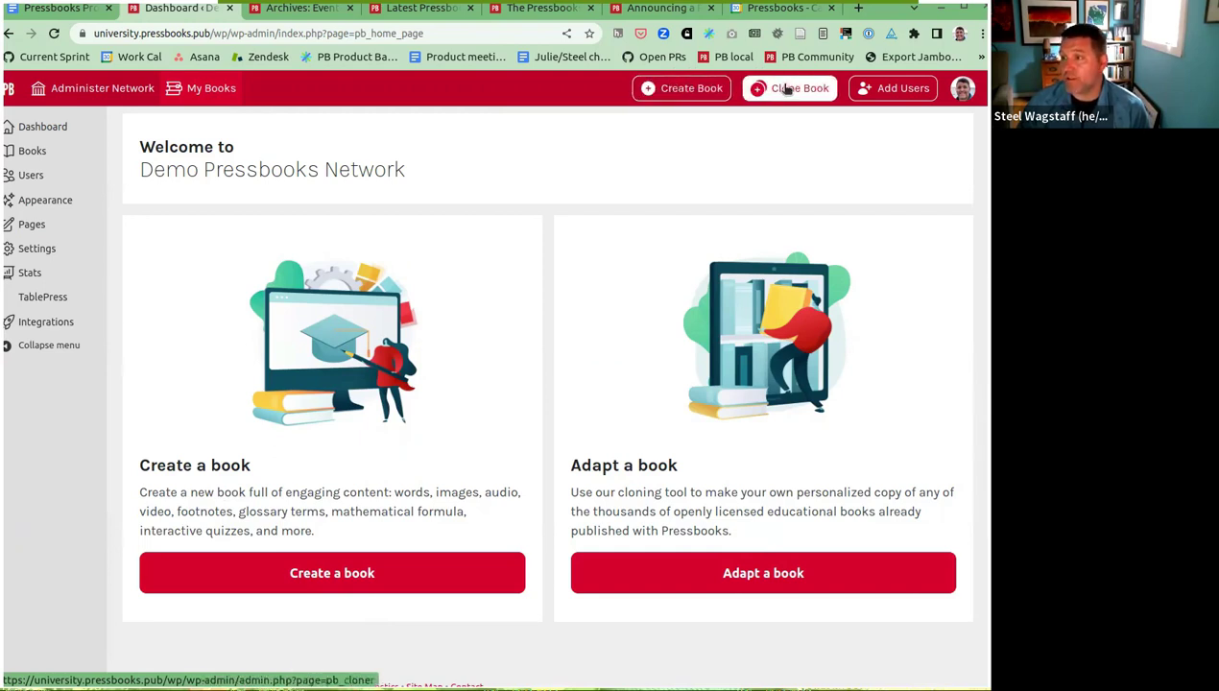
left_click(688, 90)
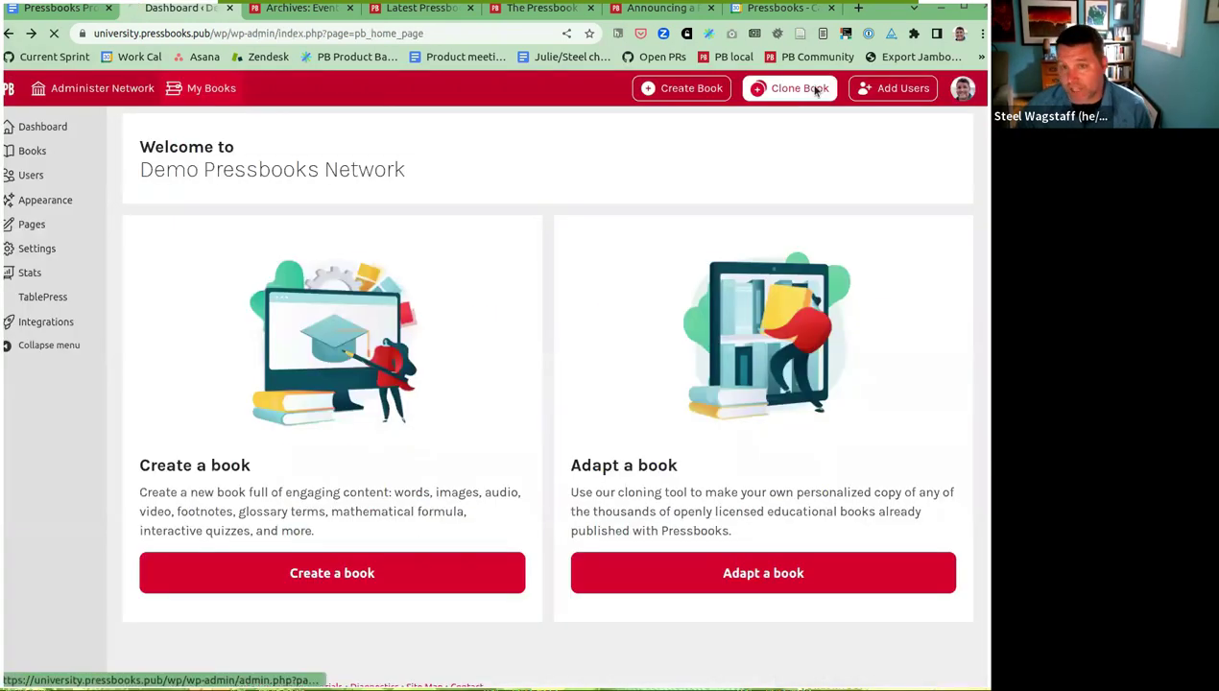
Open the book cloning tool, search the Pressbooks Directory for Human Rights, and select Mandela Global Human Rights as the source book.
left_click(793, 88)
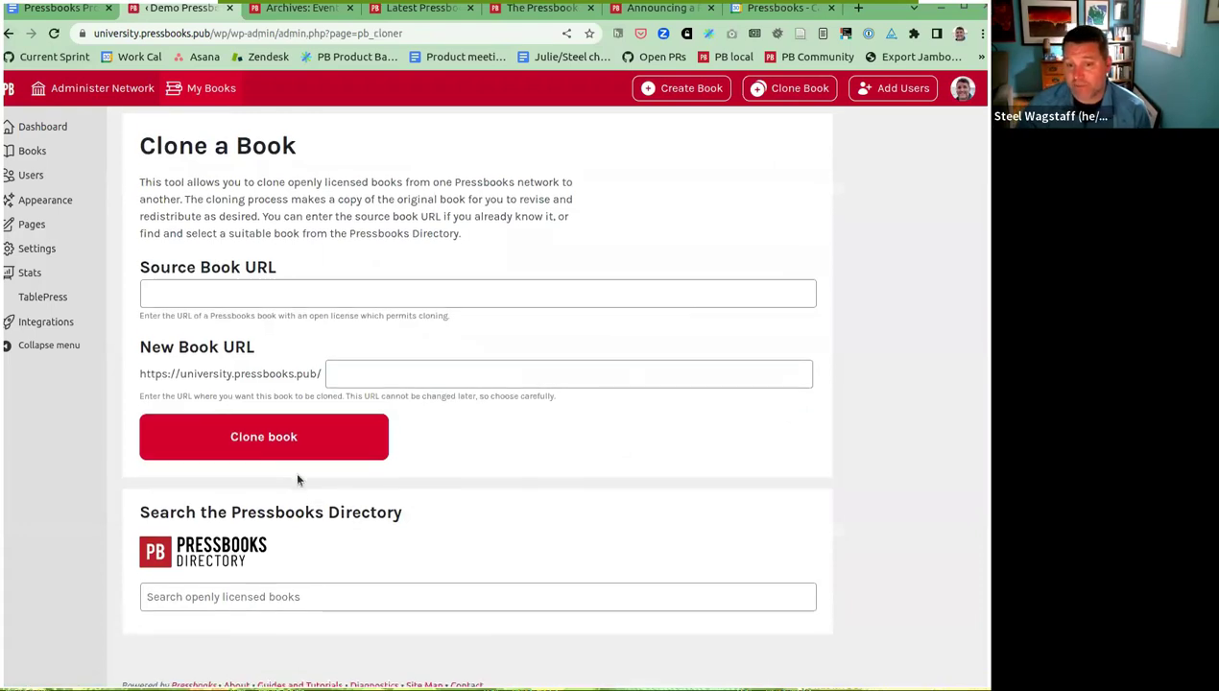
scroll(222, 565, "down", 1)
left_click(232, 592)
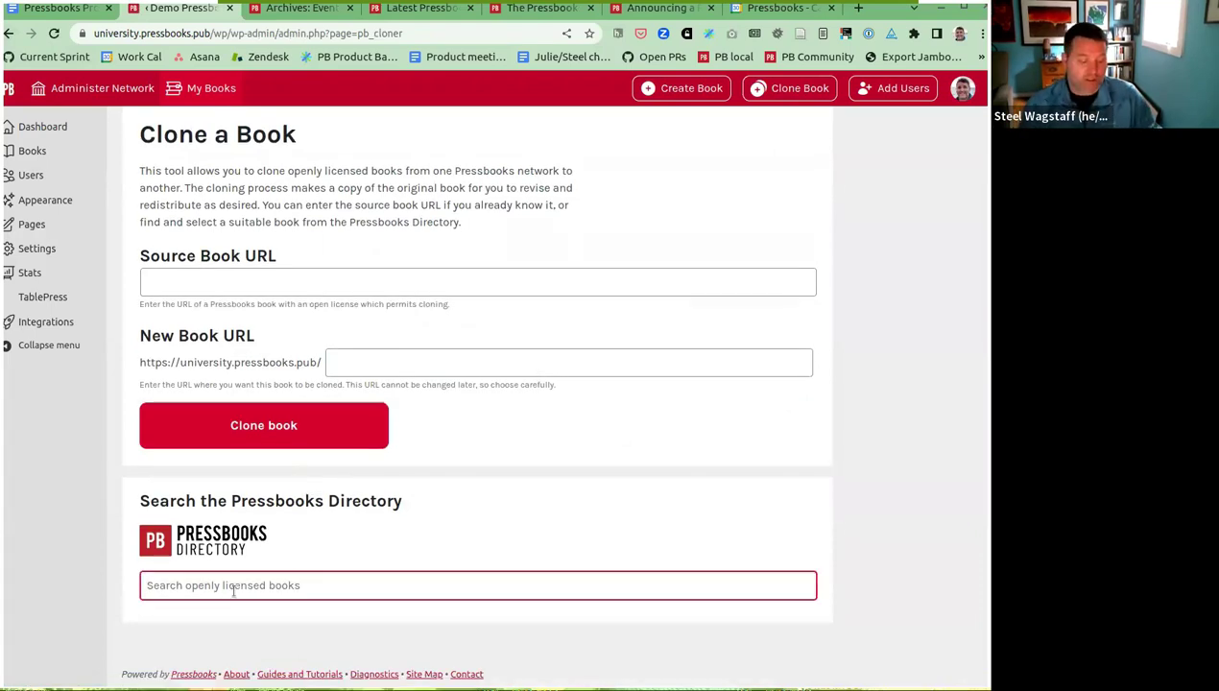
type("Human Rights")
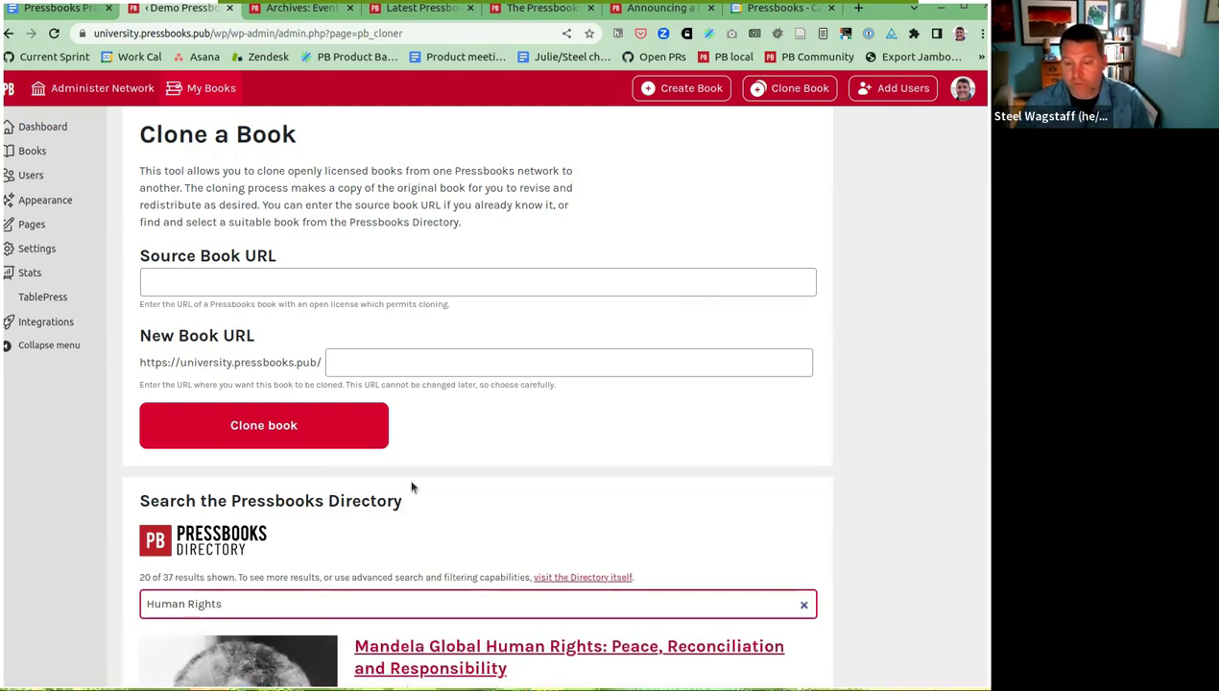
scroll(411, 485, "down", 3)
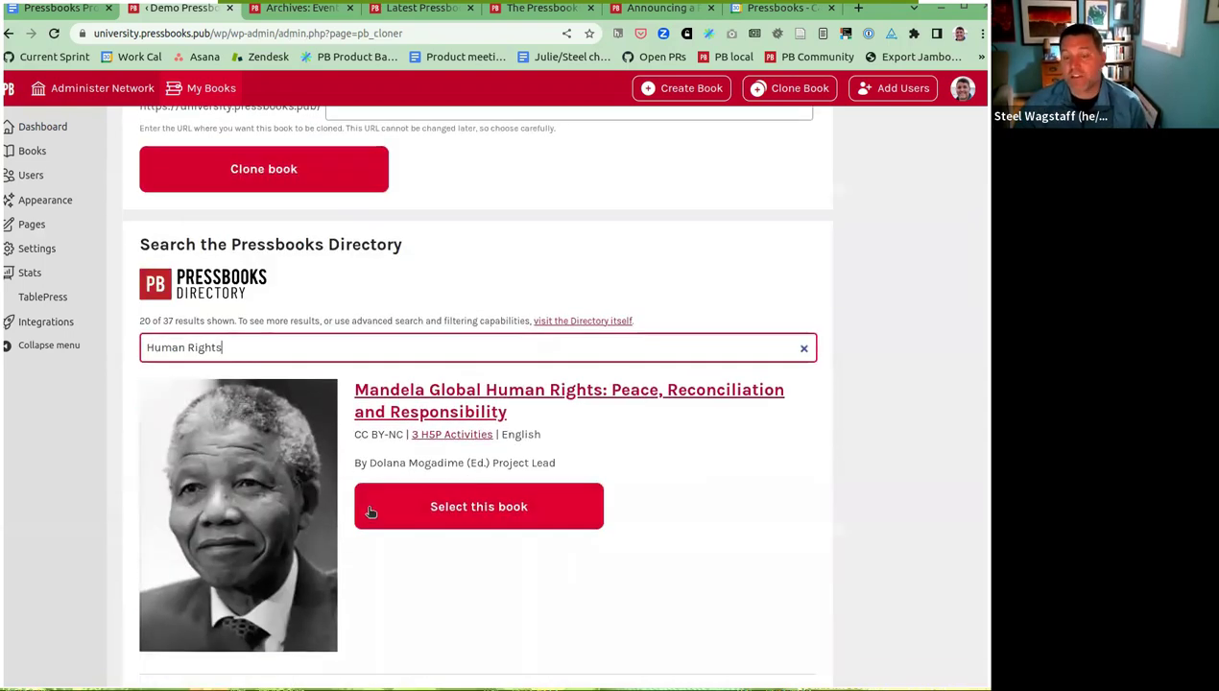
left_click(416, 518)
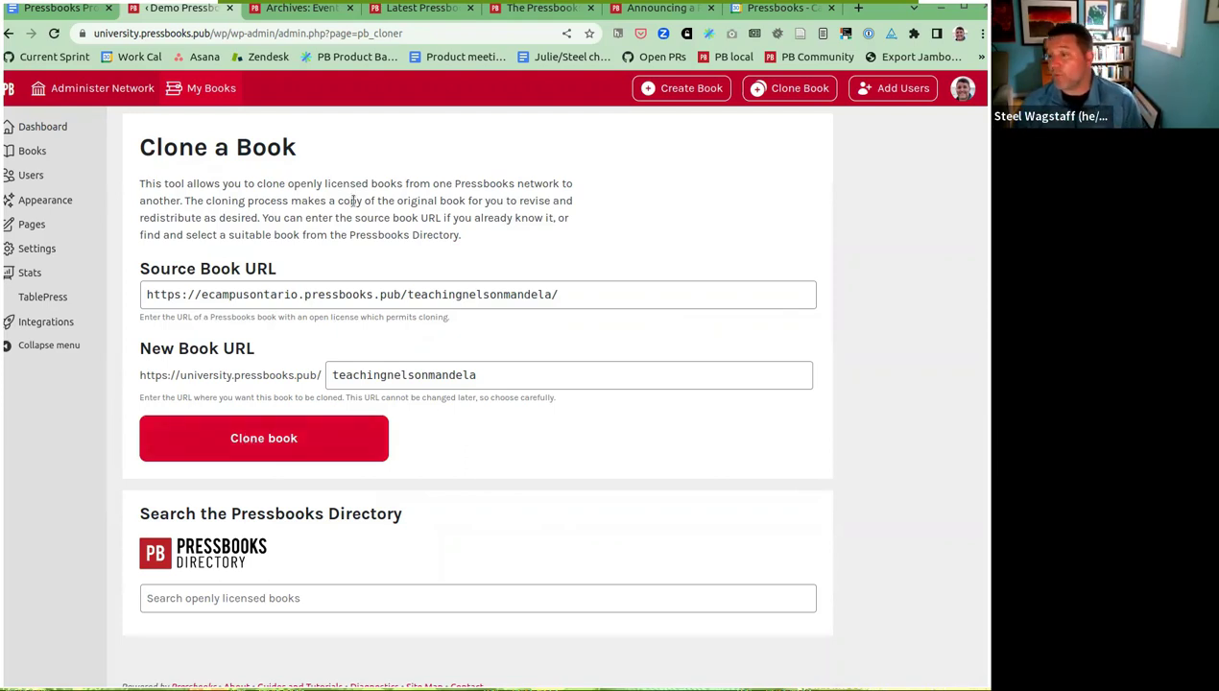
View the form for adding new users in bulk with its Emails field, and return to the My Books landing page.
left_click(891, 96)
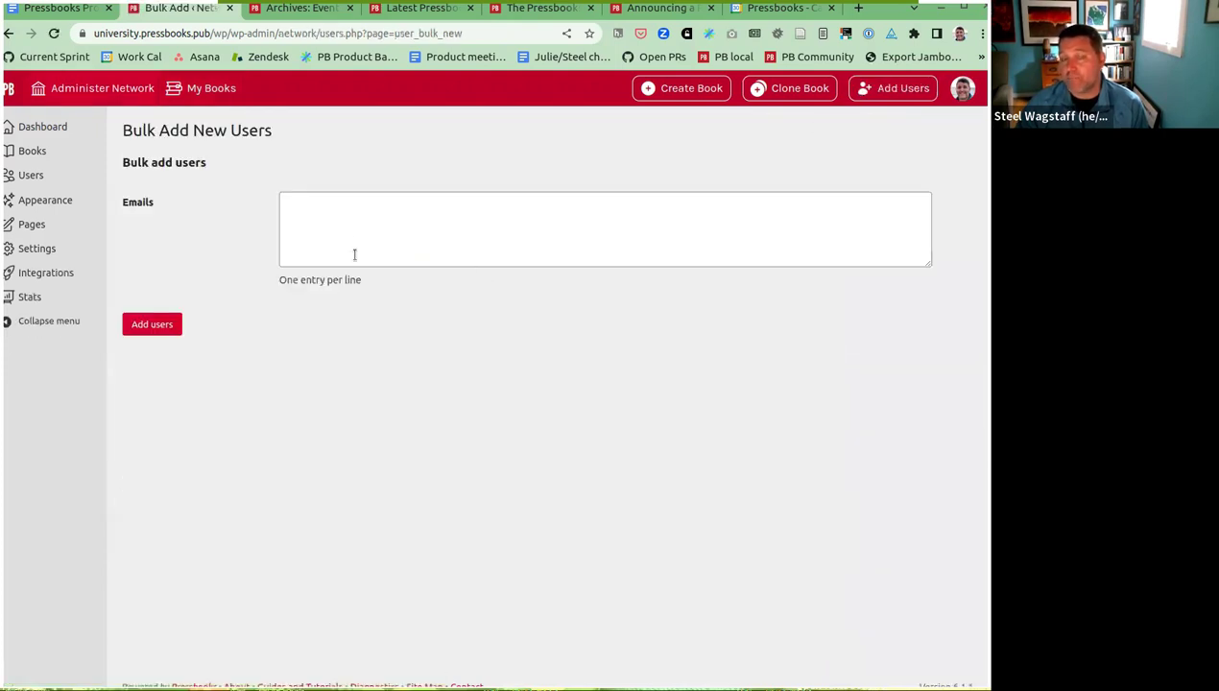
left_click(349, 242)
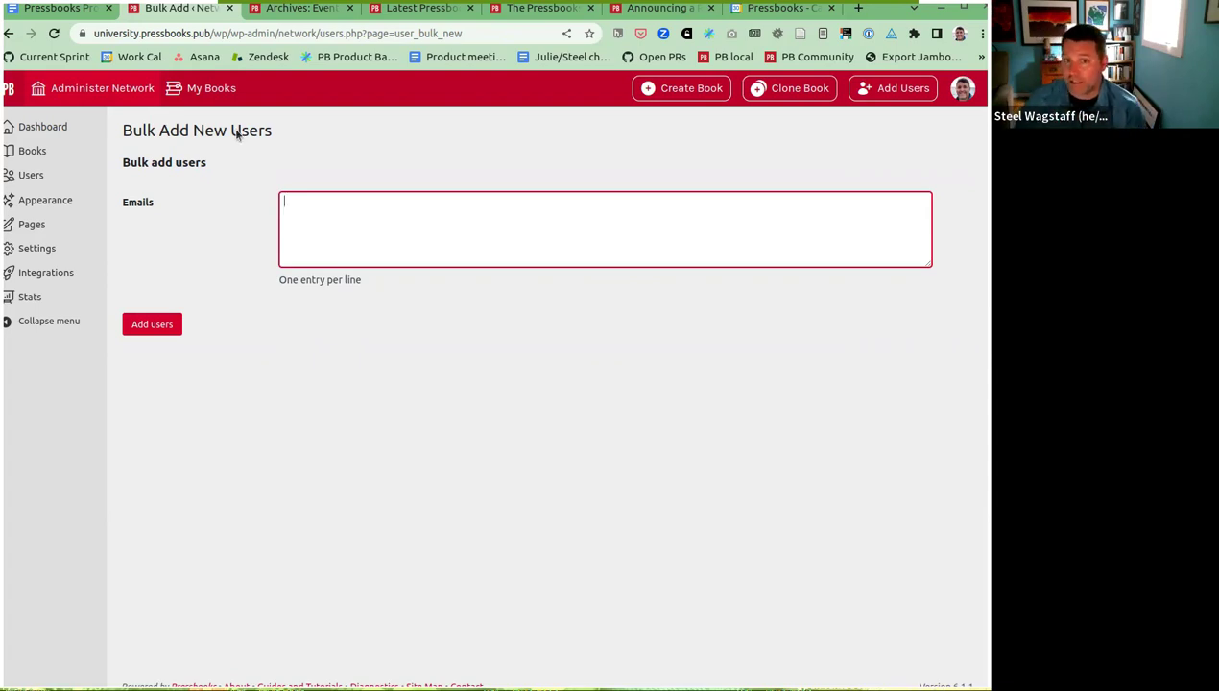
left_click(193, 94)
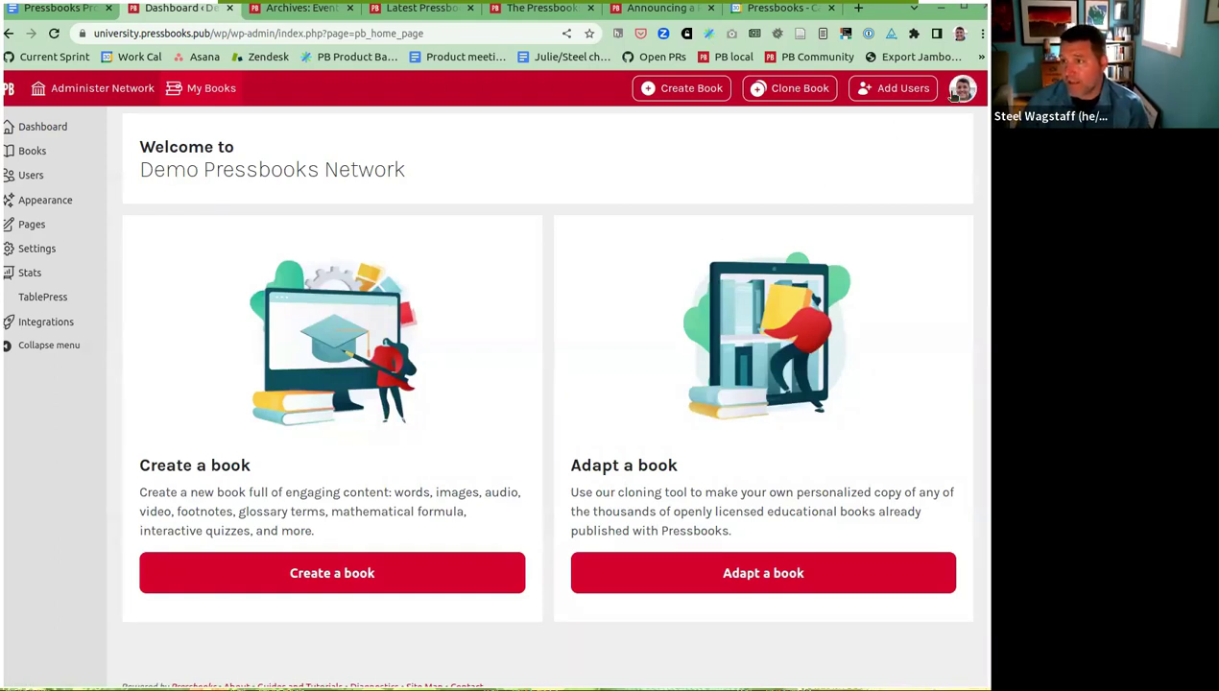
Open the own user profile for editing and look through its name, contact info and About Yourself fields.
mouse_move(957, 95)
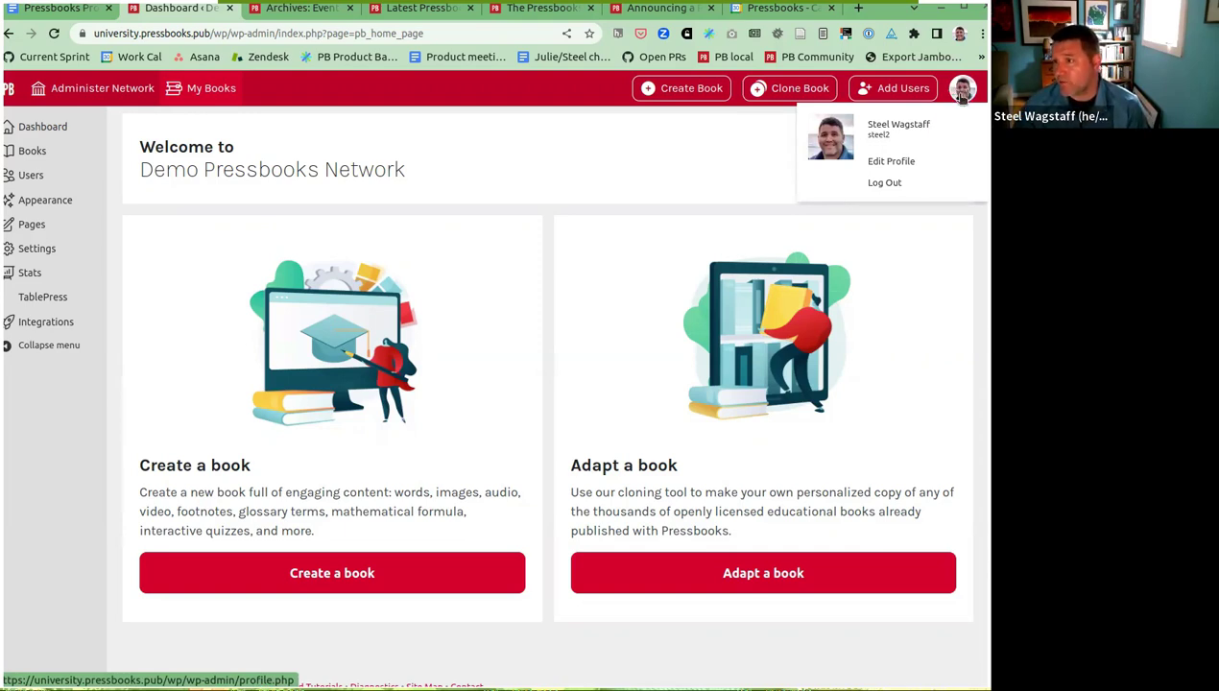
left_click(891, 166)
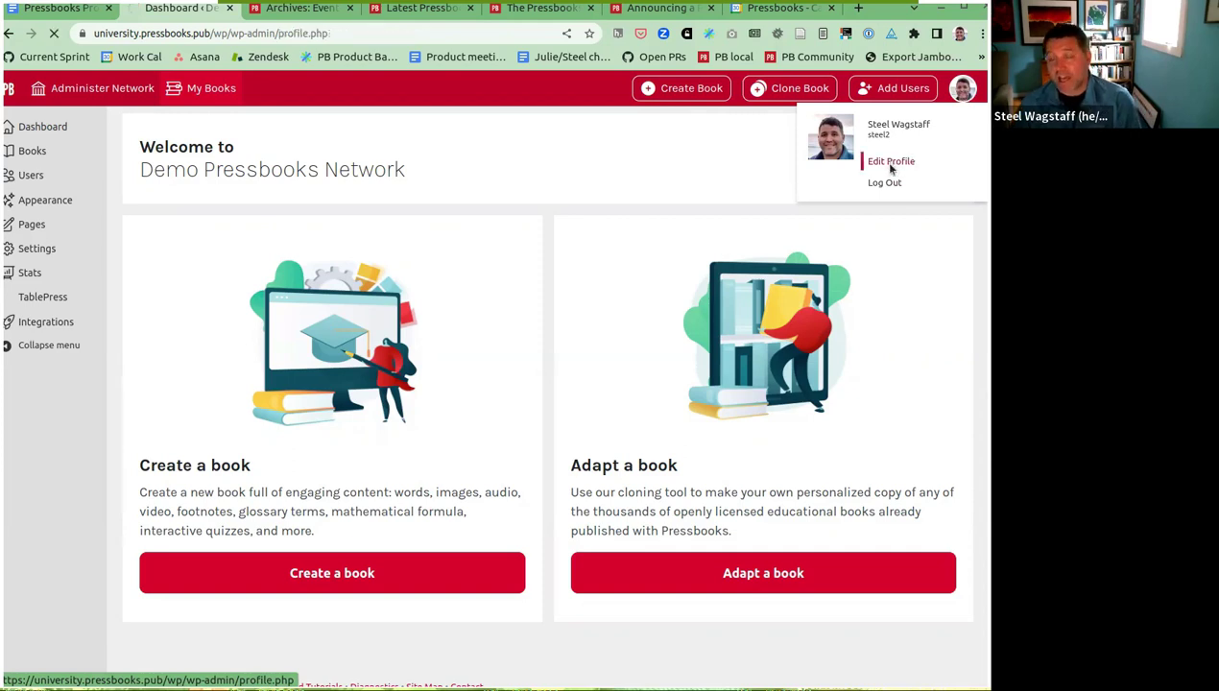
scroll(384, 346, "down", 5)
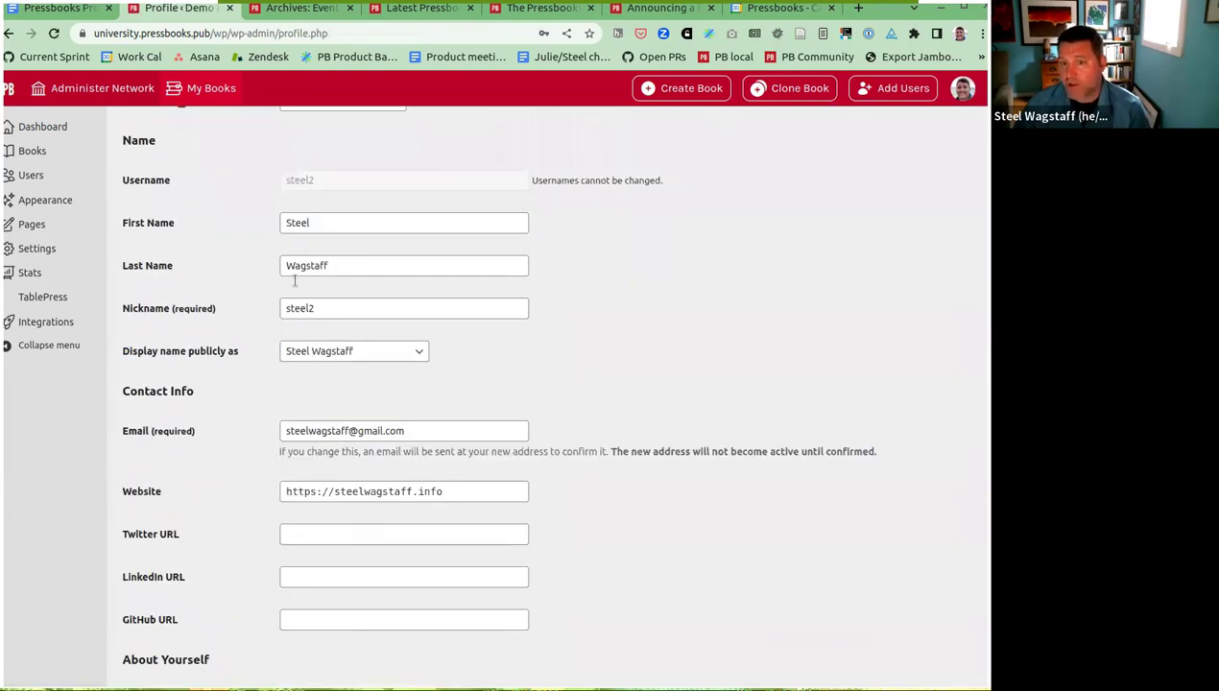
scroll(349, 465, "down", 3)
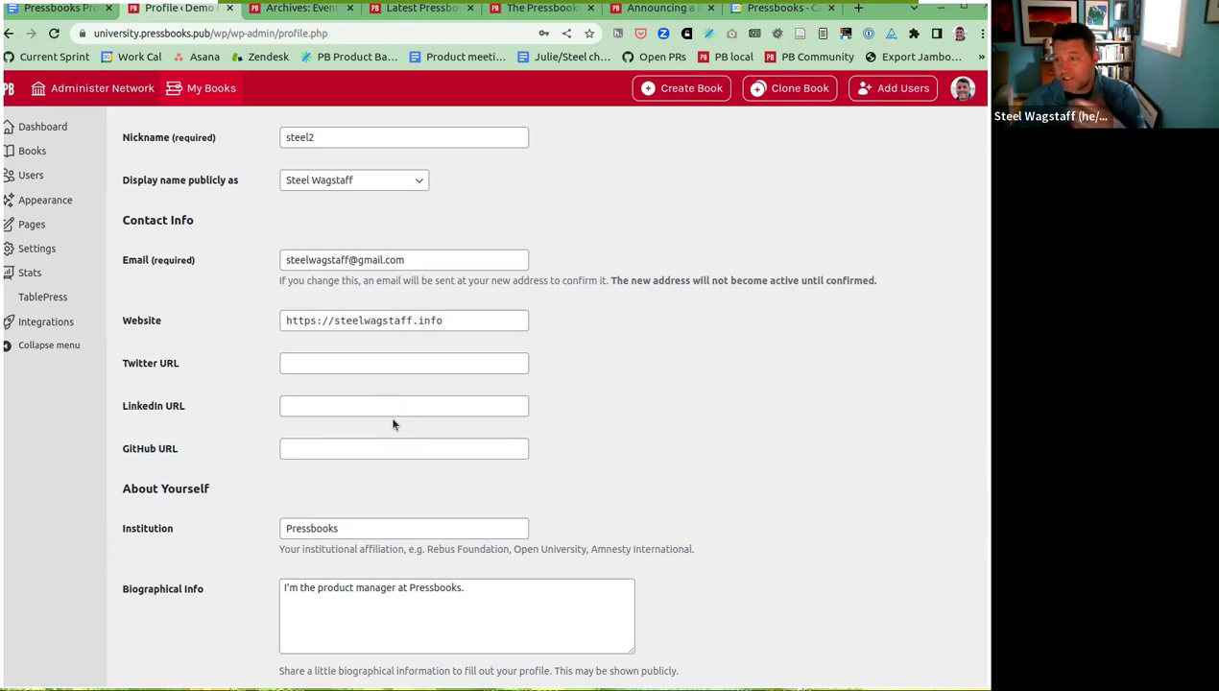
scroll(403, 430, "down", 2)
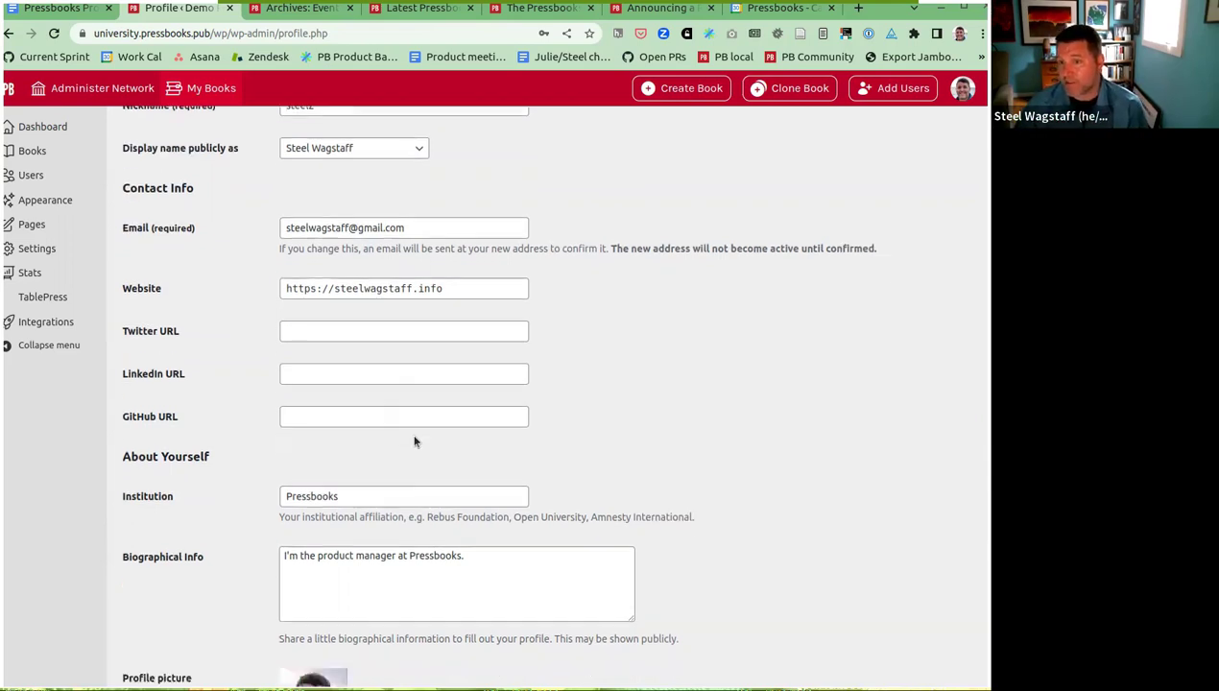
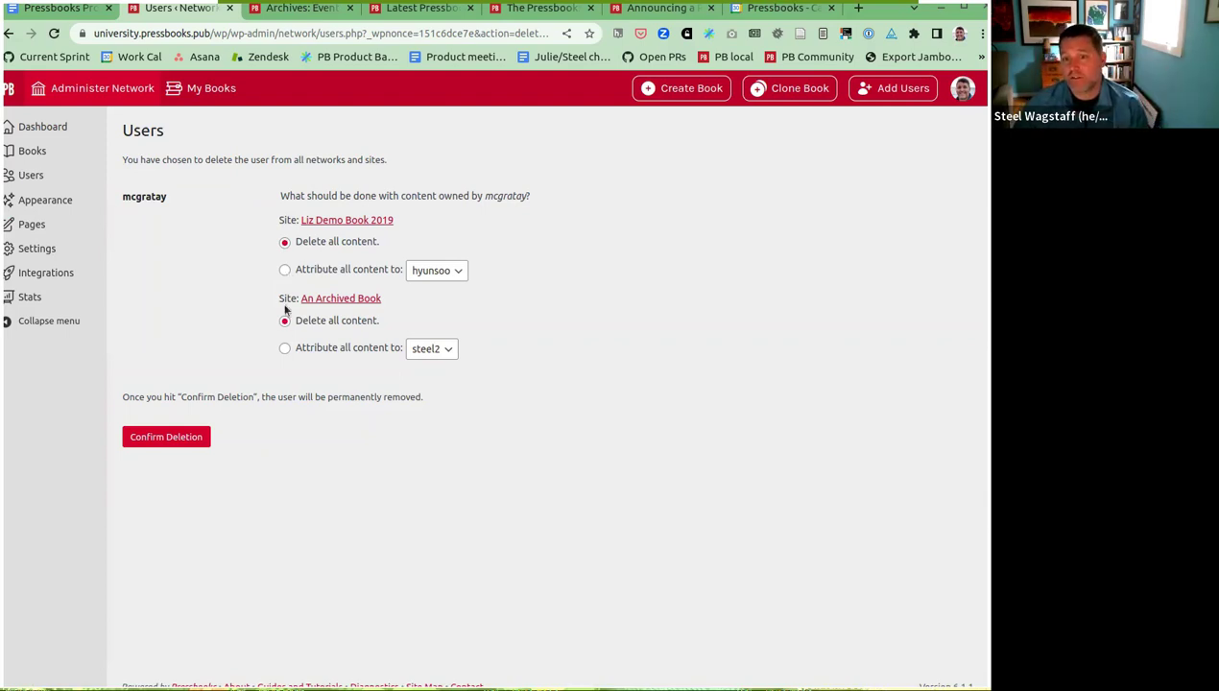
In the user deletion form, attribute the first book's content to the second listed user and An Archived Book's content to its first listed user.
left_click(285, 270)
left_click(420, 274)
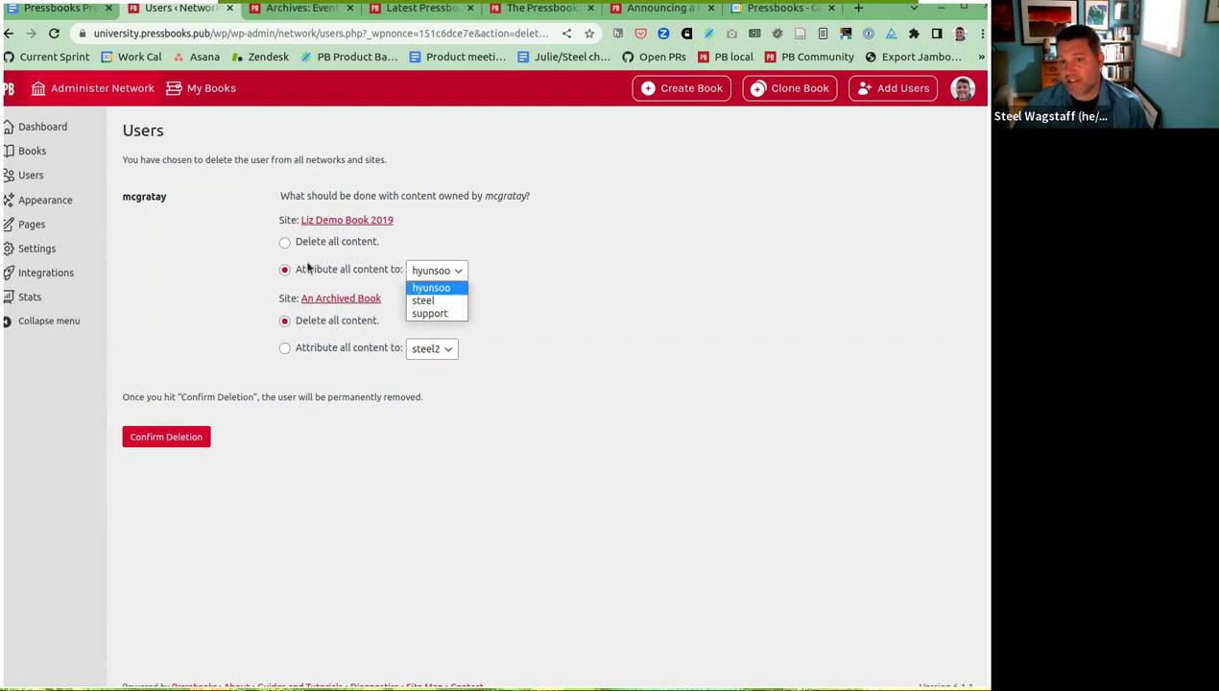
left_click(423, 300)
left_click(393, 351)
left_click(429, 348)
left_click(428, 368)
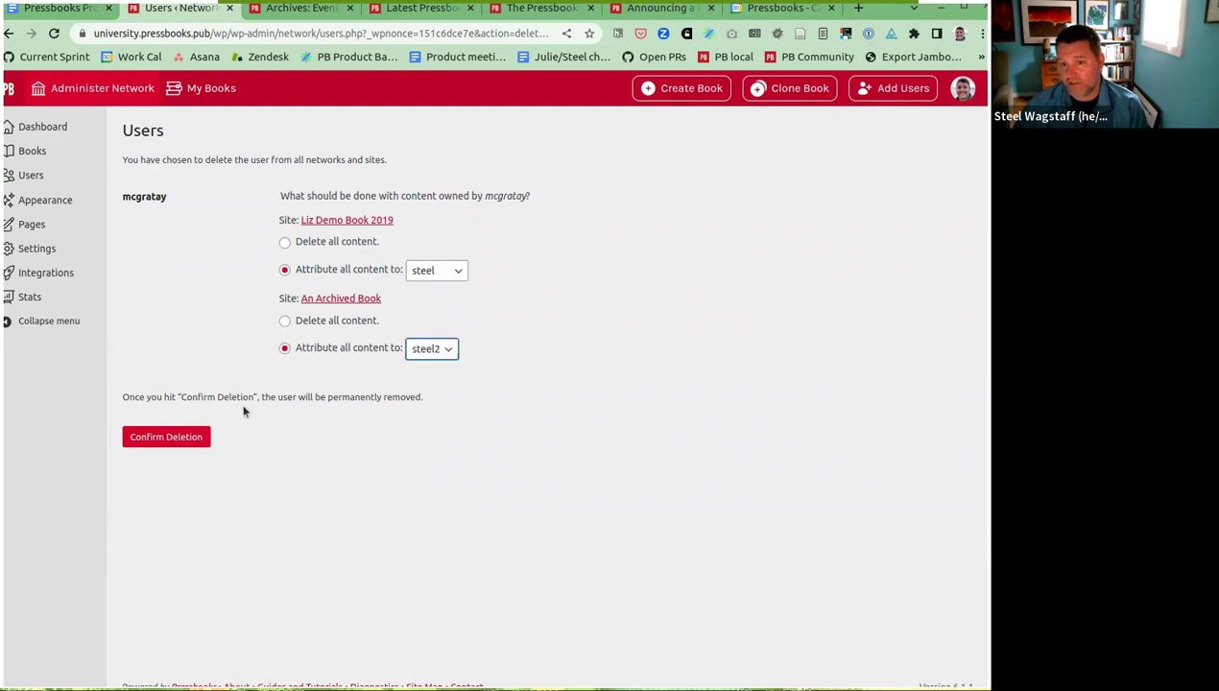
Confirm the permanent deletion of the user from all networks and sites.
left_click(167, 437)
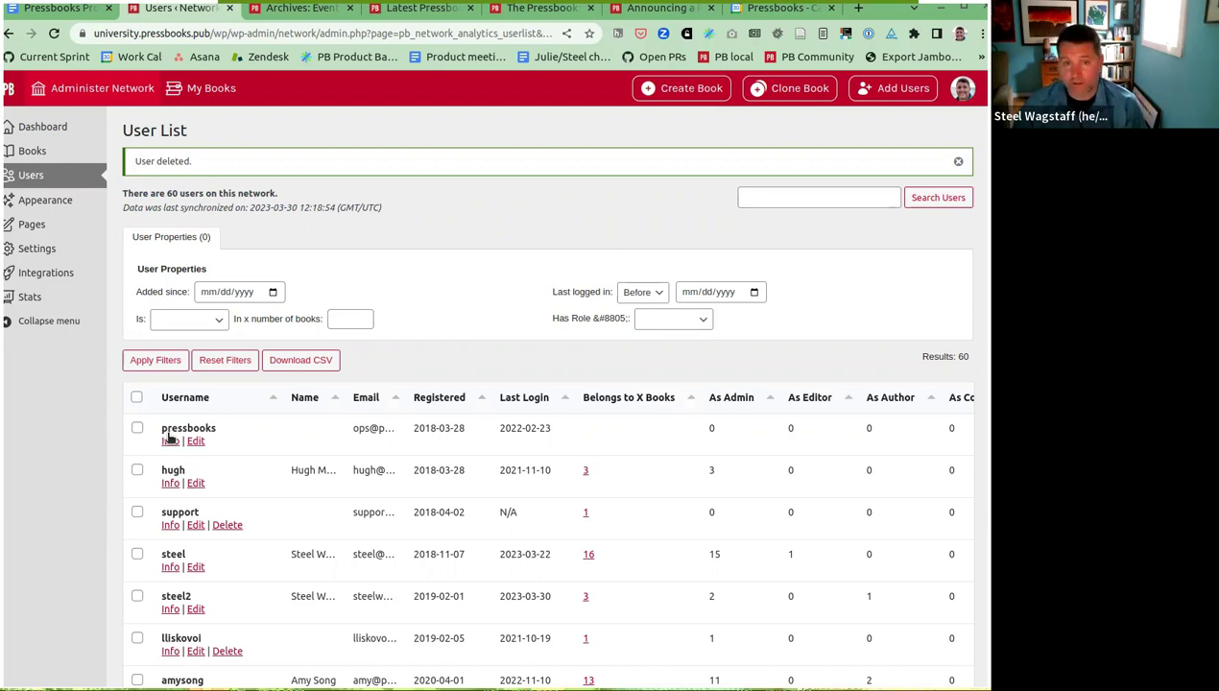
Open the network's book list, search it for liz, and look across the matching book's columns.
left_click(39, 151)
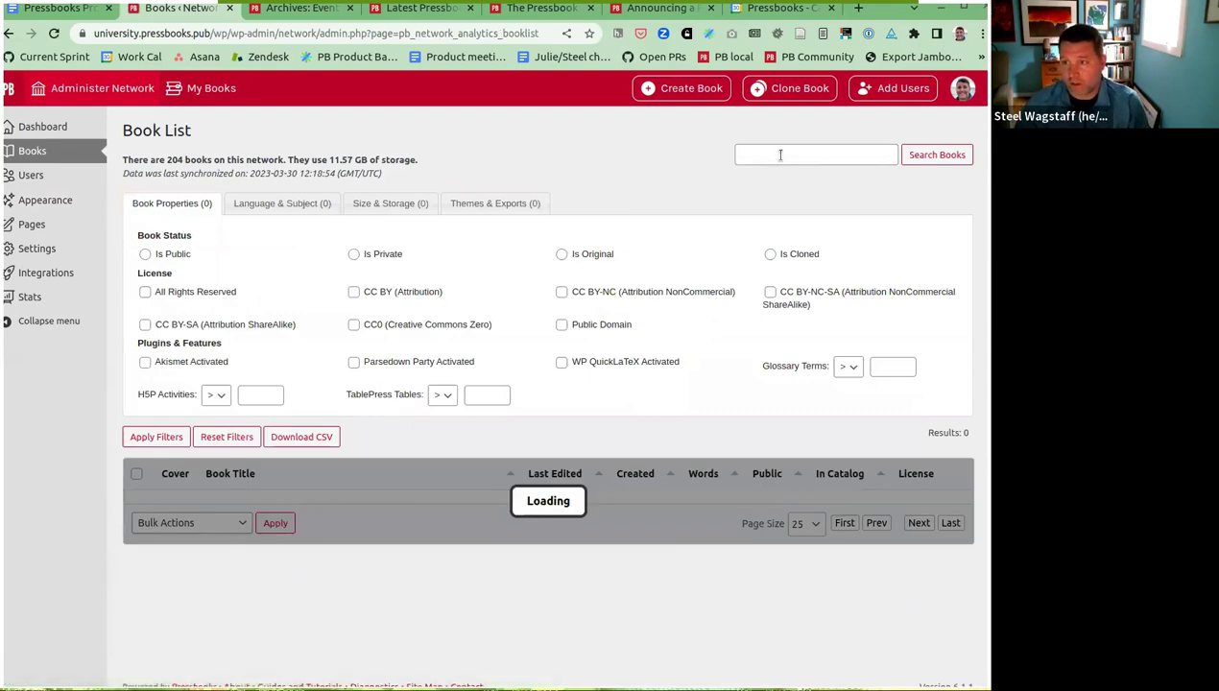
left_click(780, 154)
type("liz")
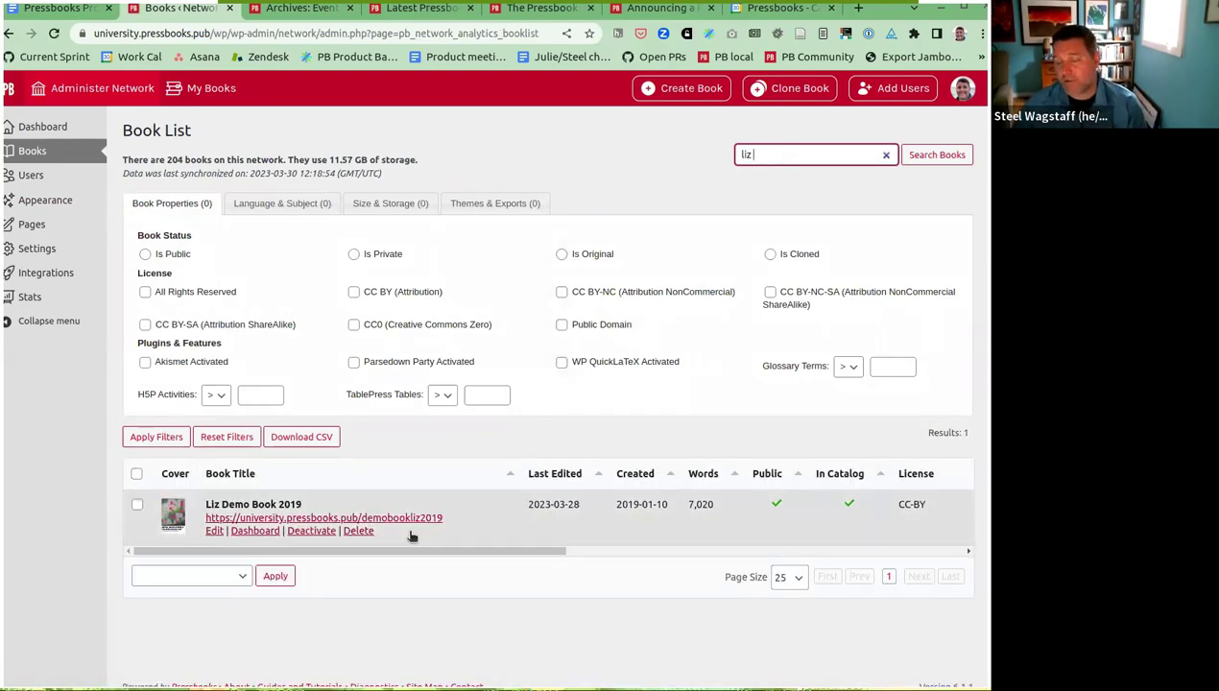
left_click_drag(395, 555, 706, 572)
left_click_drag(620, 567, 414, 563)
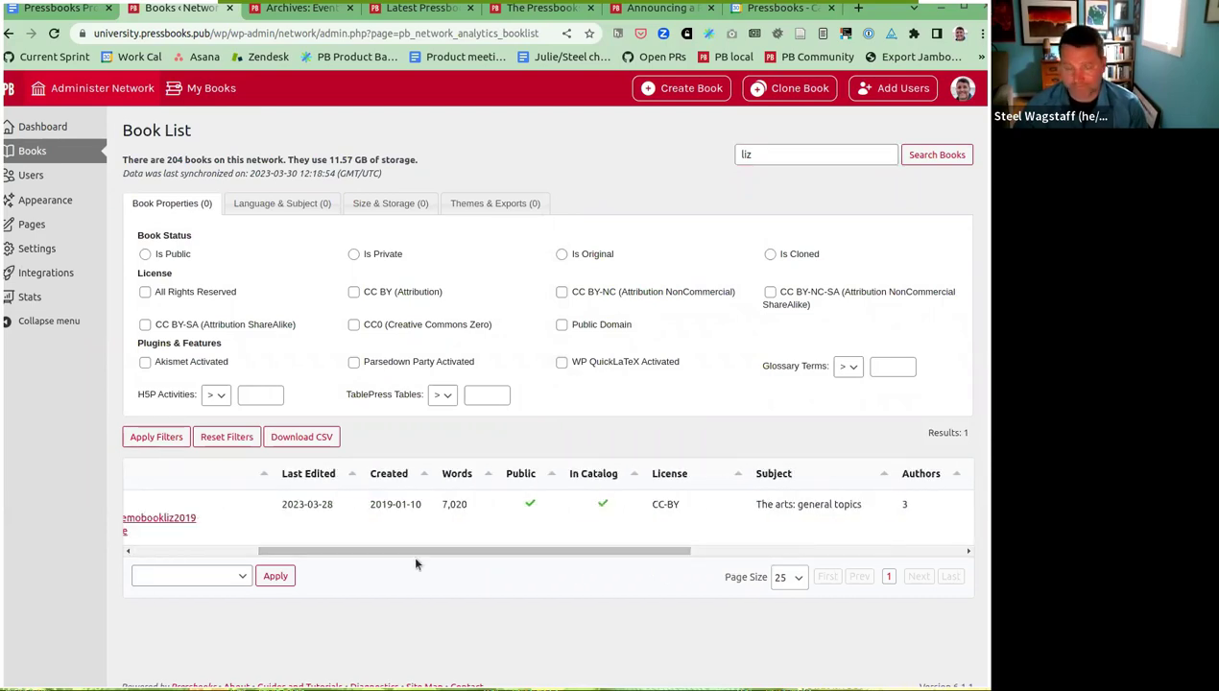
Clear the book search and sort the book list by number of authors, lowest first.
left_click_drag(759, 155, 696, 153)
key("BackSpace")
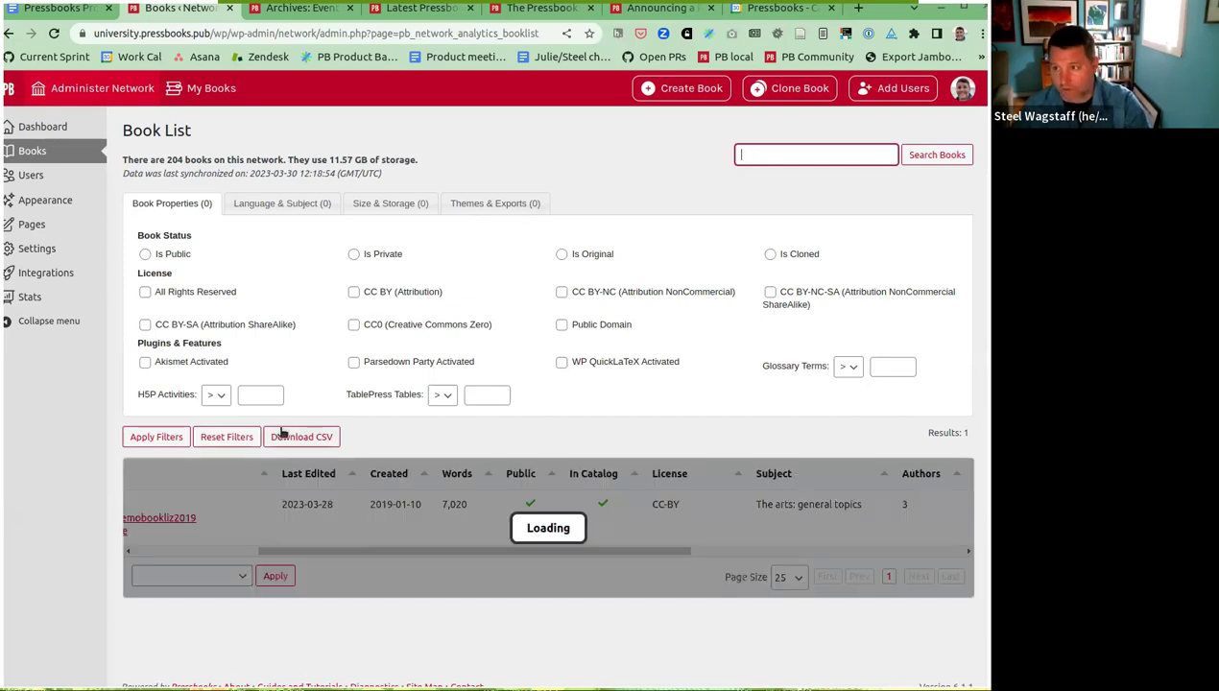
left_click(925, 476)
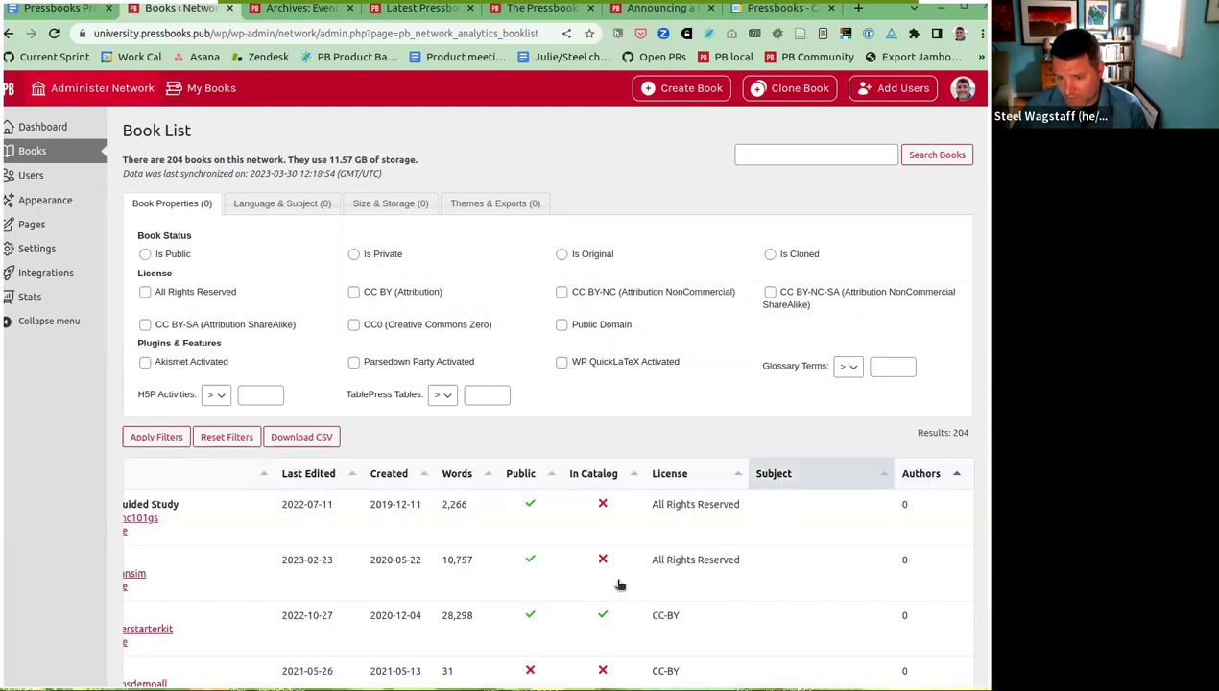
scroll(718, 518, "right", 3)
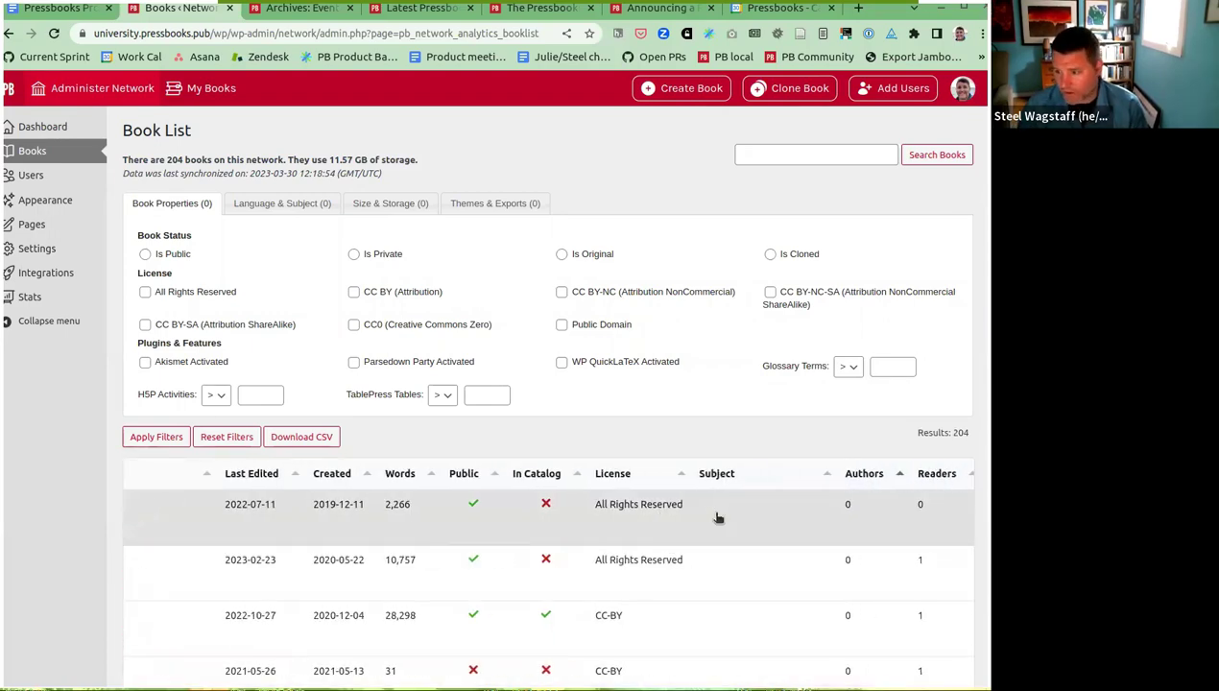
scroll(718, 518, "left", 5)
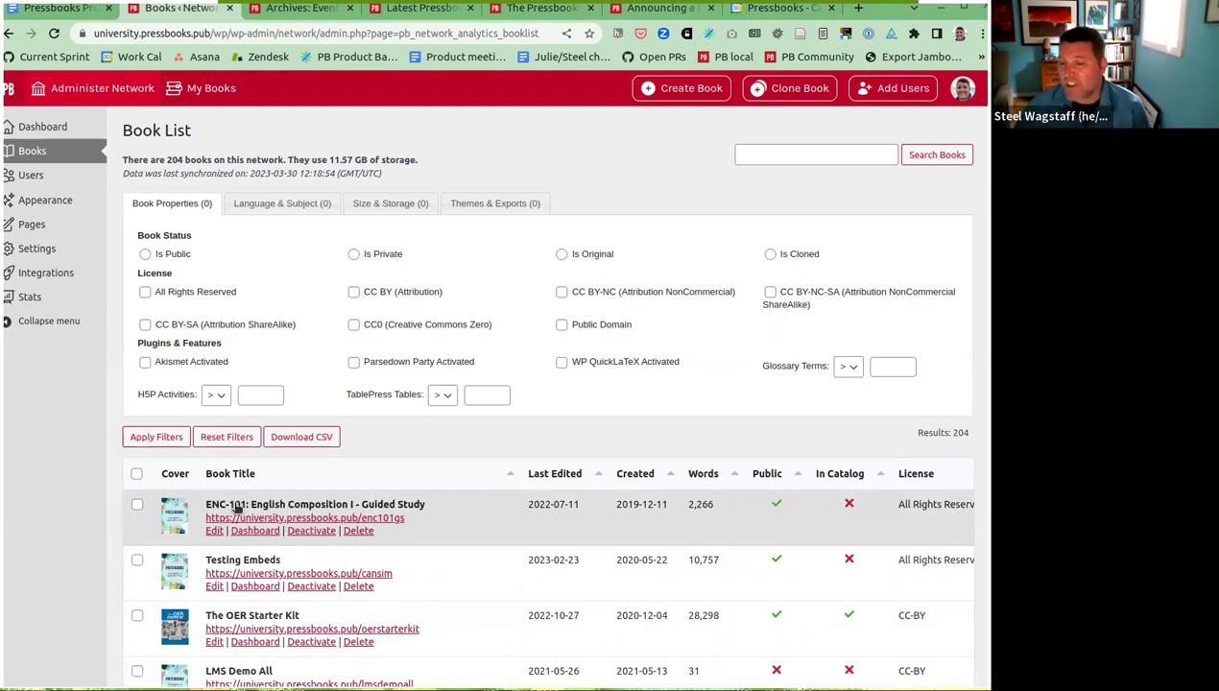
Deactivate the book ENC-101: English Composition I - Guided Study, and delete it from the network.
left_click(305, 533)
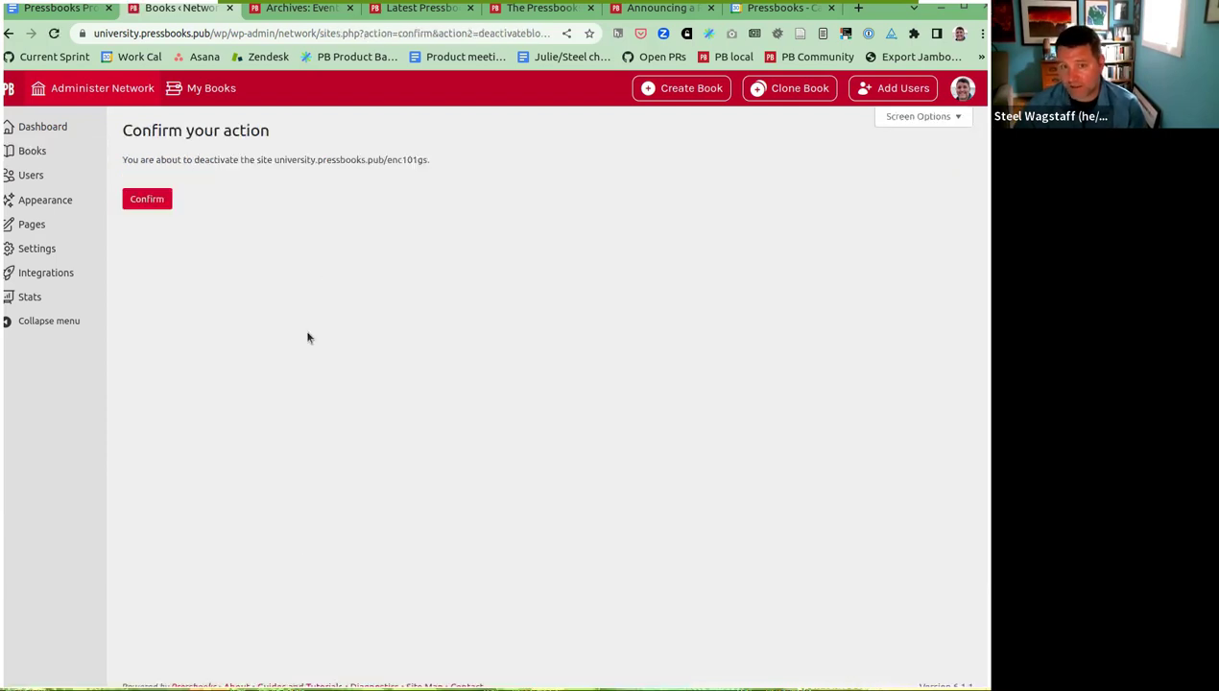
left_click(152, 208)
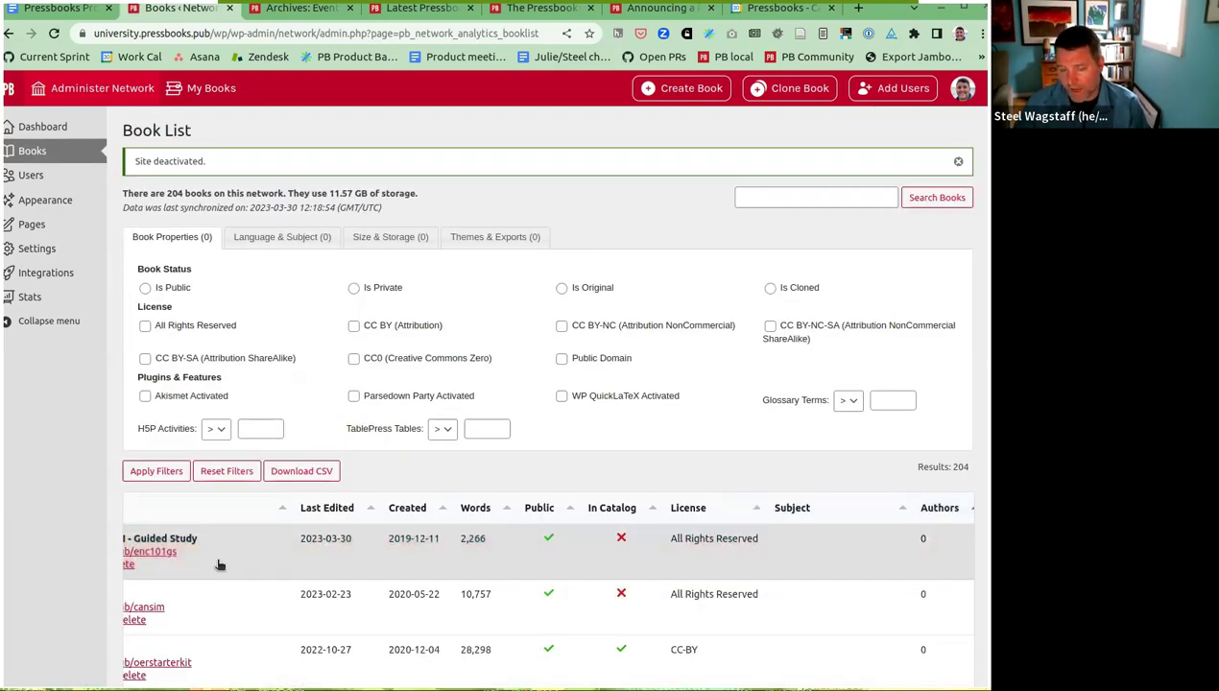
scroll(219, 564, "left", 1)
scroll(219, 564, "left", 3)
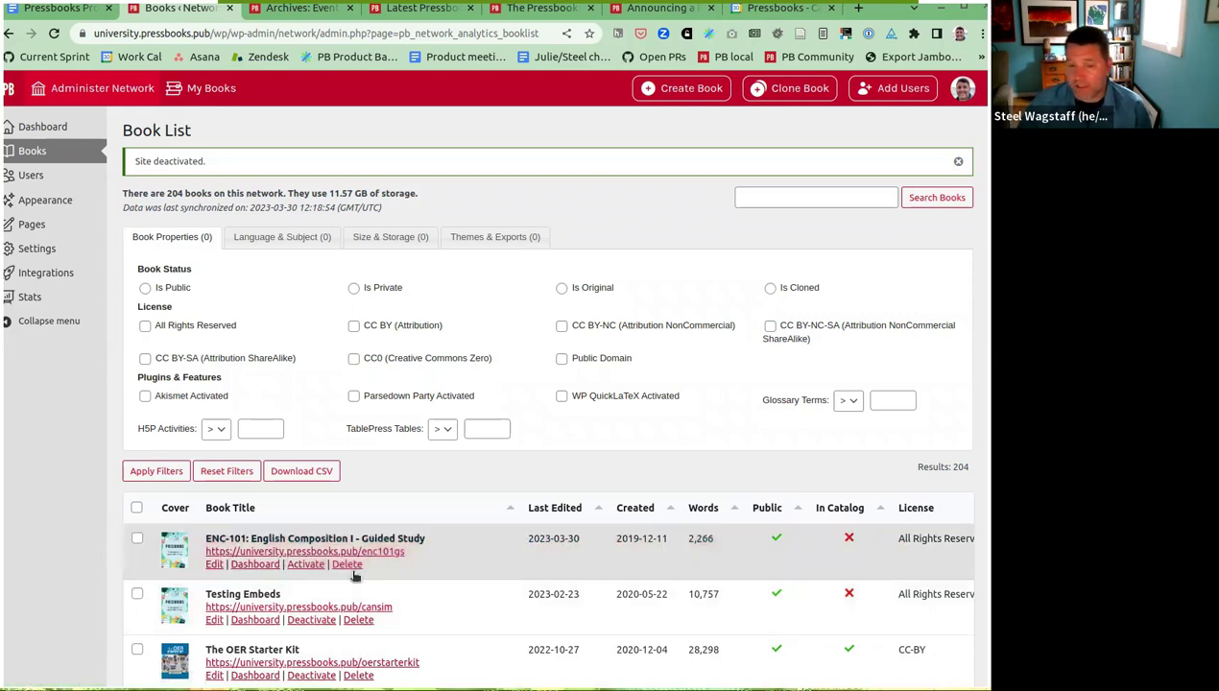
left_click(347, 566)
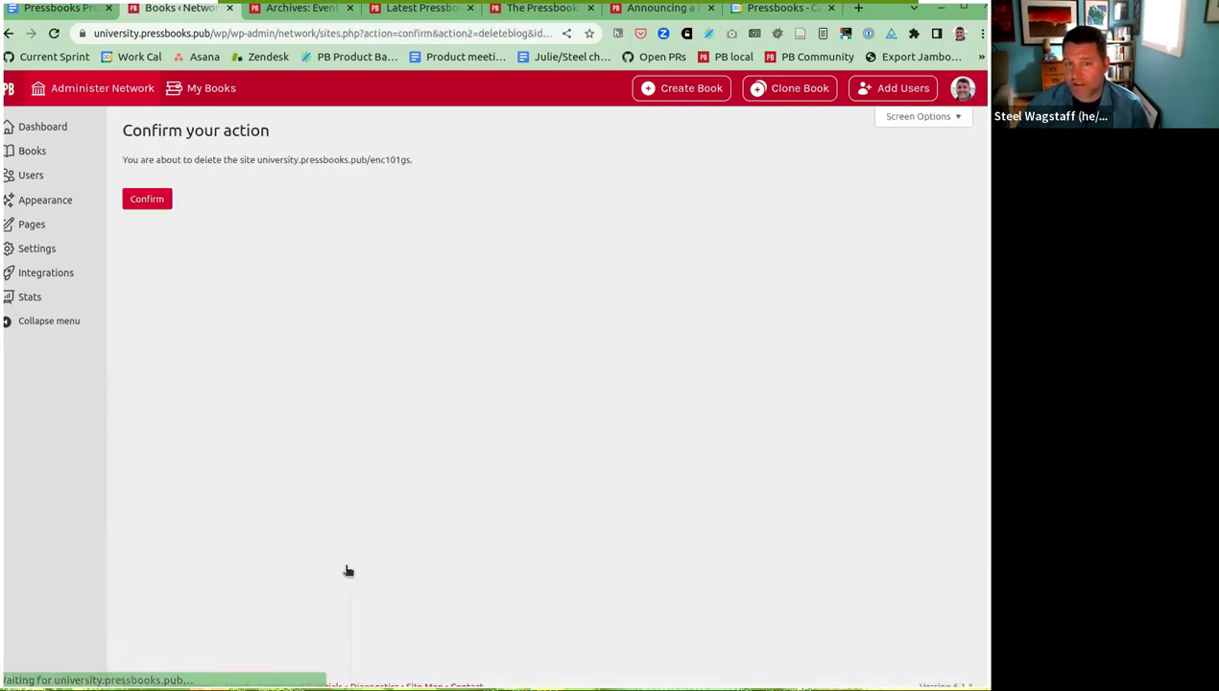
left_click(164, 199)
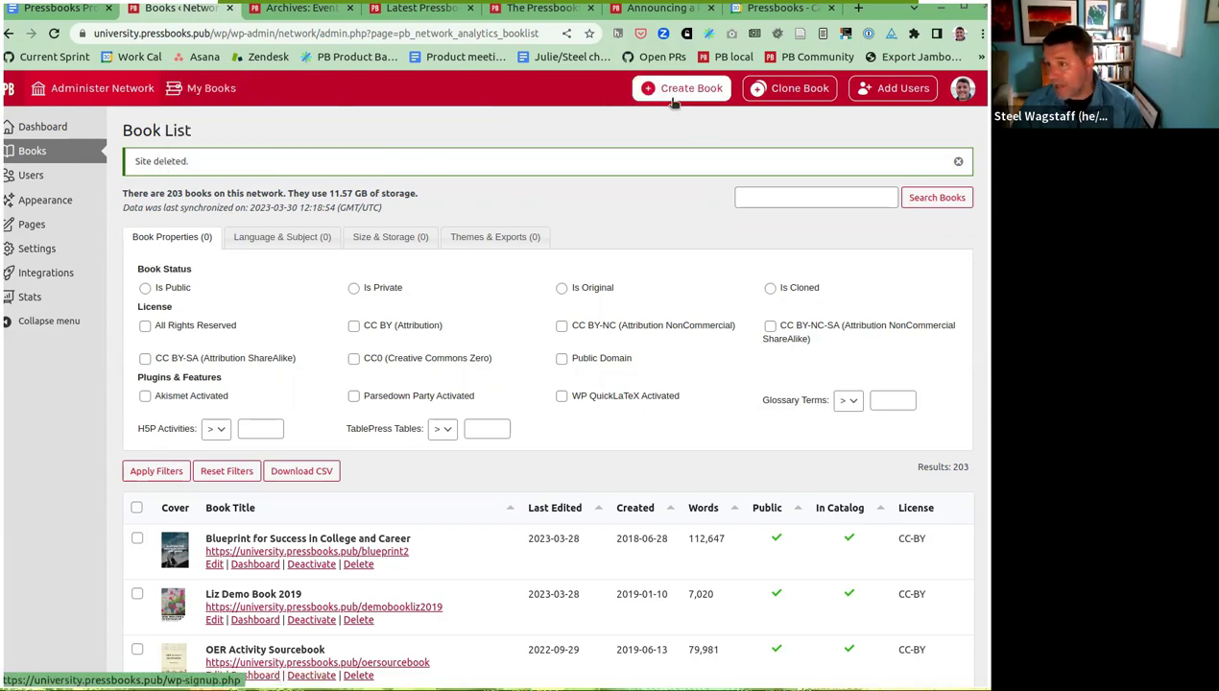
View the demo network's public home page down to the Network Showcase and open the complete catalog.
mouse_move(181, 91)
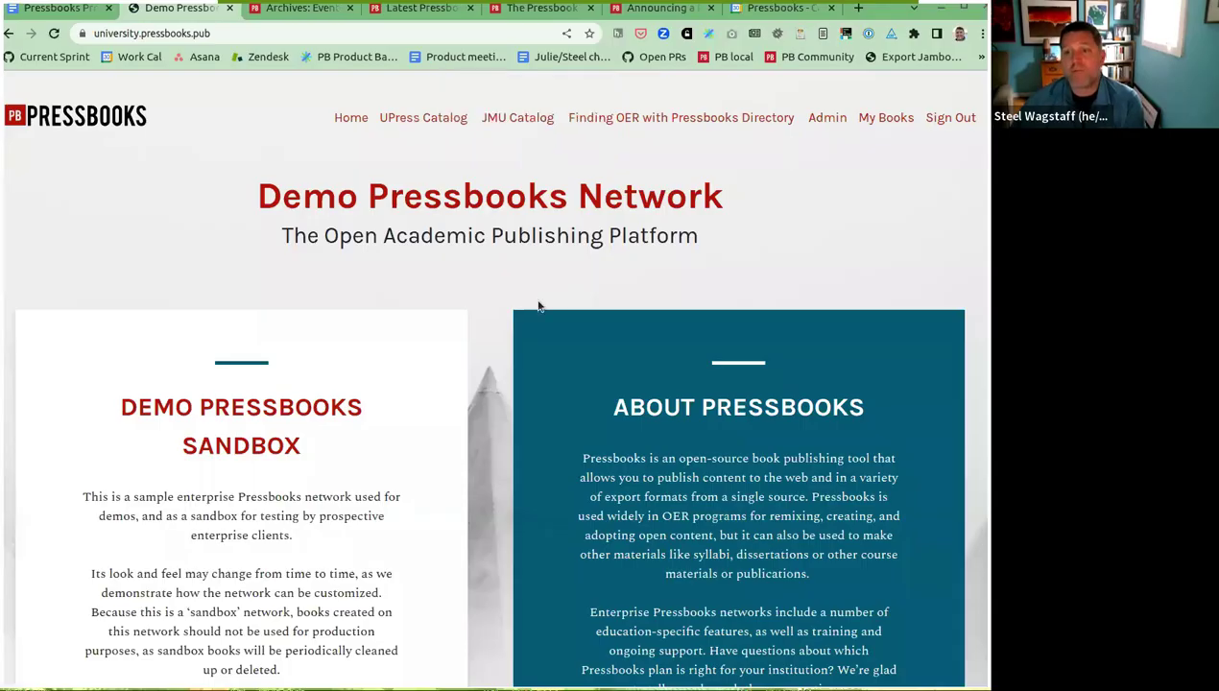
scroll(466, 312, "down", 10)
scroll(471, 321, "down", 7)
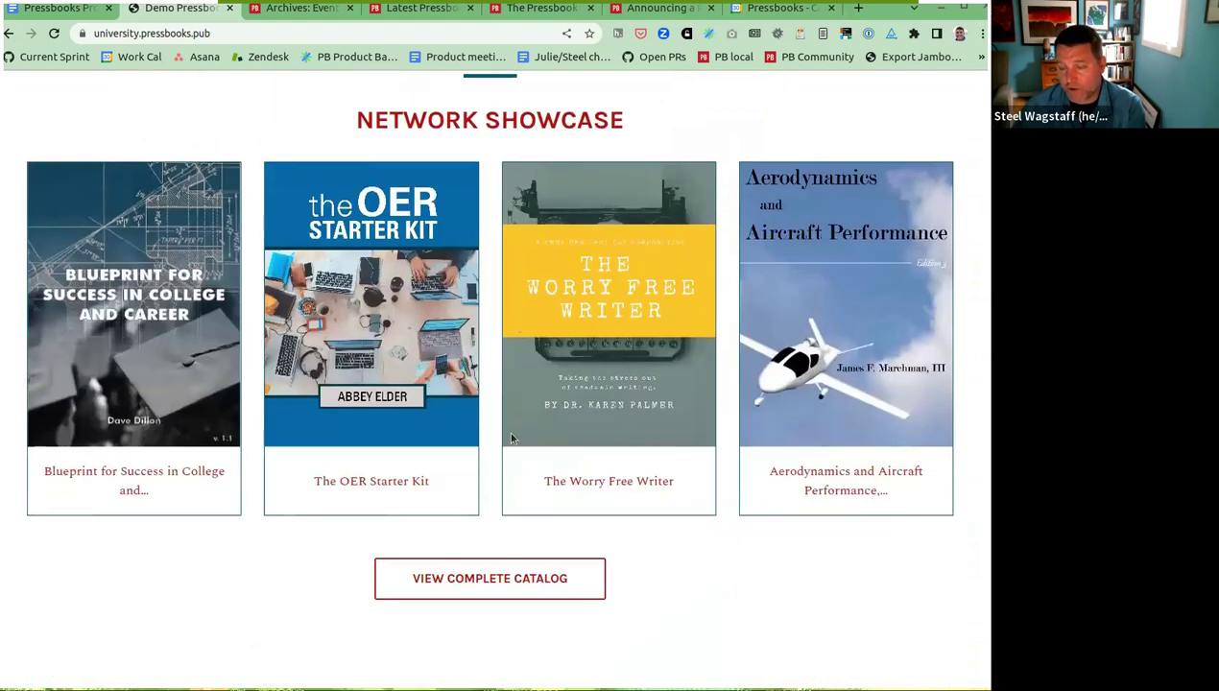
left_click(497, 578)
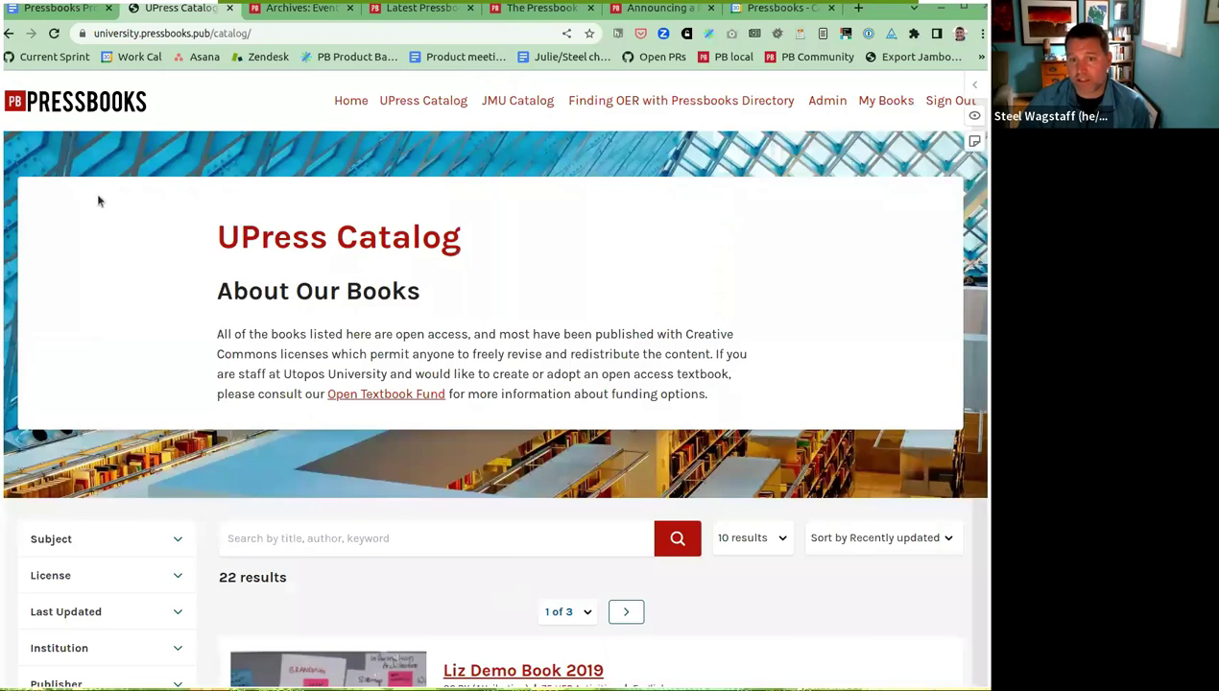
Expand the Blueprint for Success in College and Career description and look through the UPress Catalog's book entries and filter options.
scroll(133, 286, "down", 8)
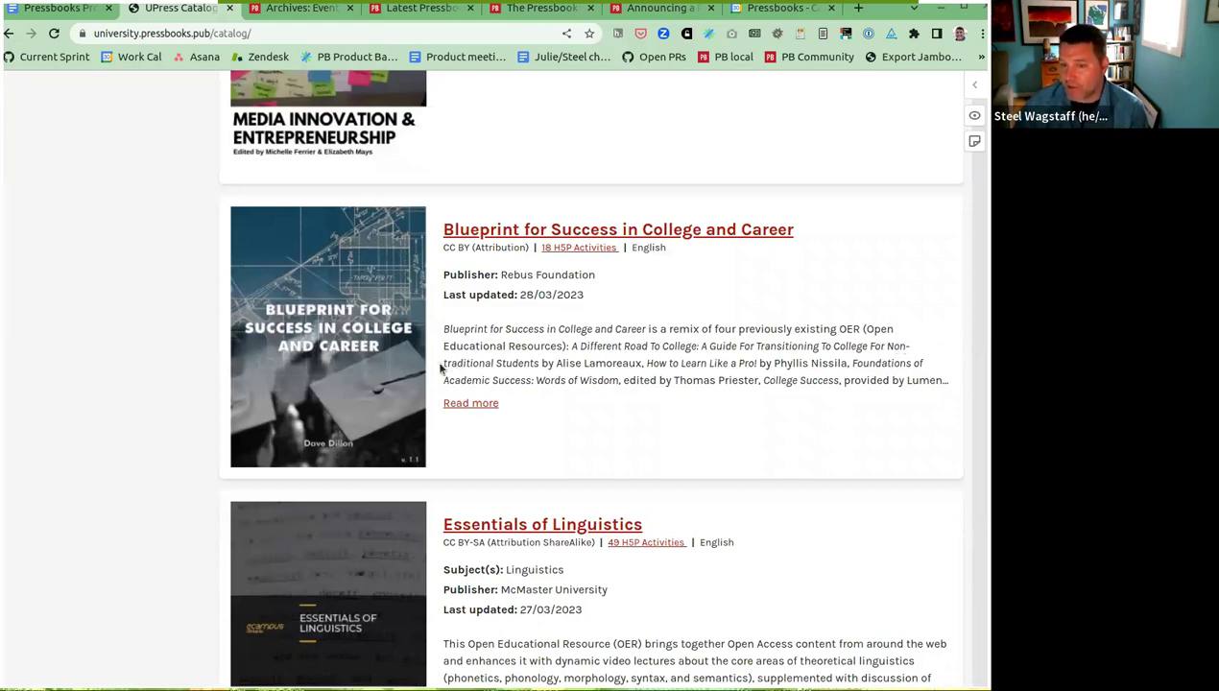
left_click(480, 404)
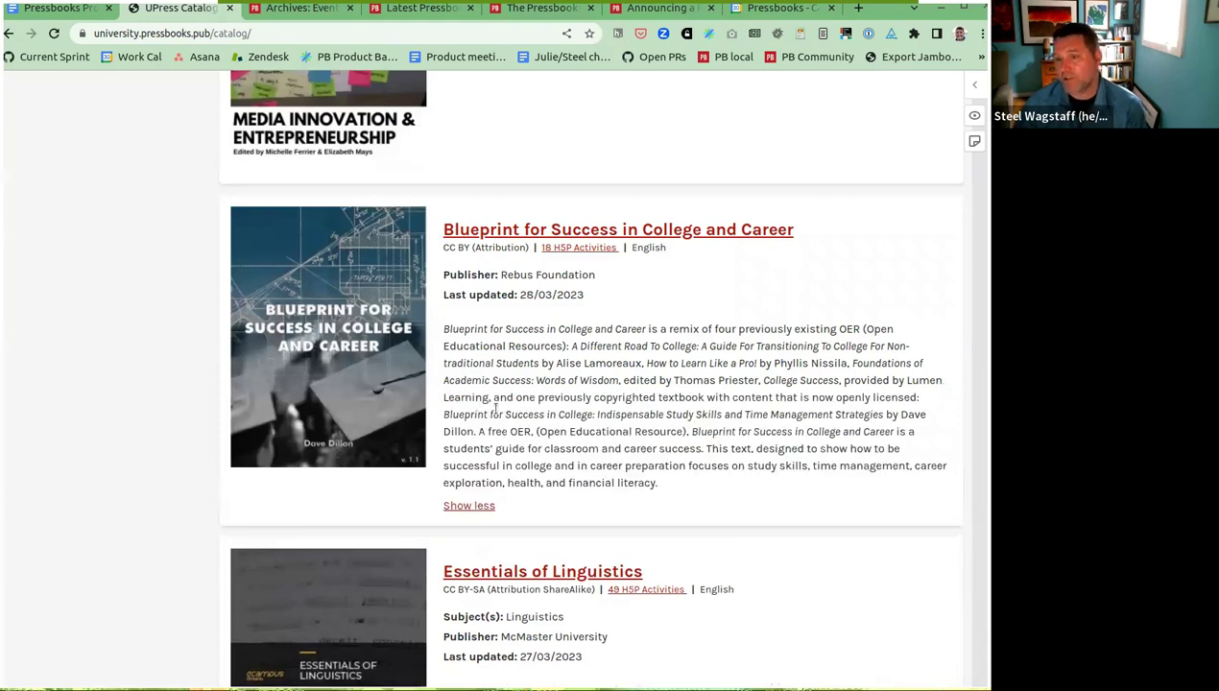
scroll(623, 429, "down", 1)
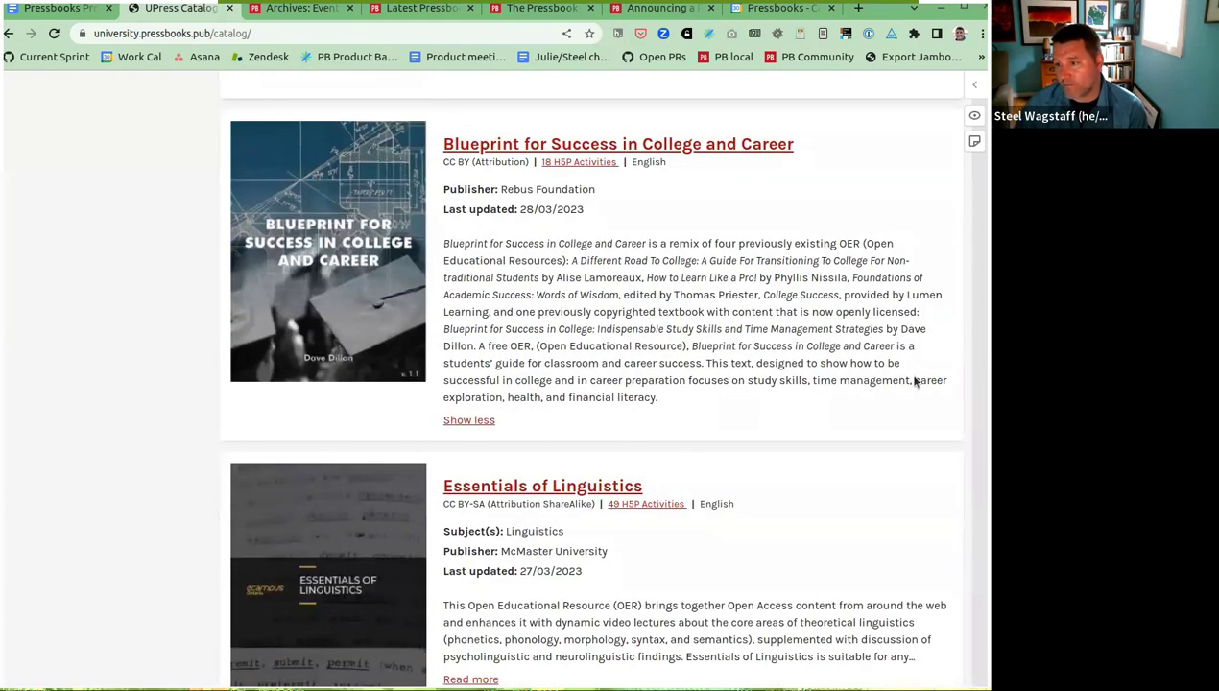
scroll(708, 331, "down", 3)
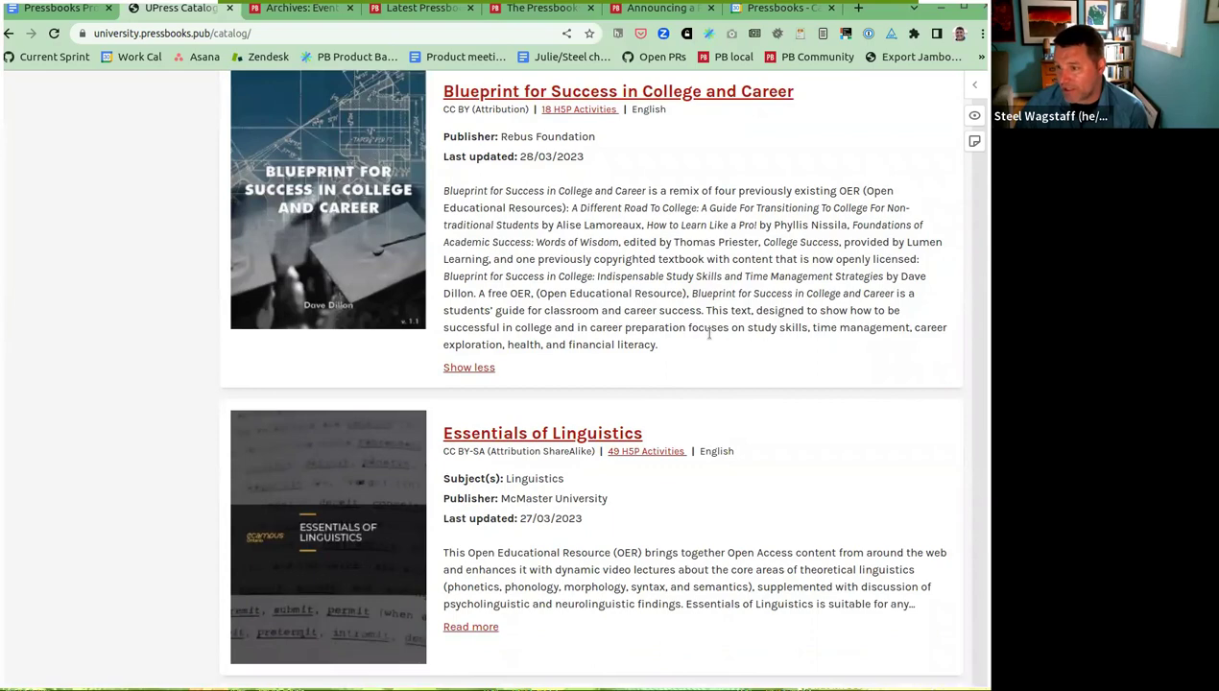
scroll(699, 314, "up", 3)
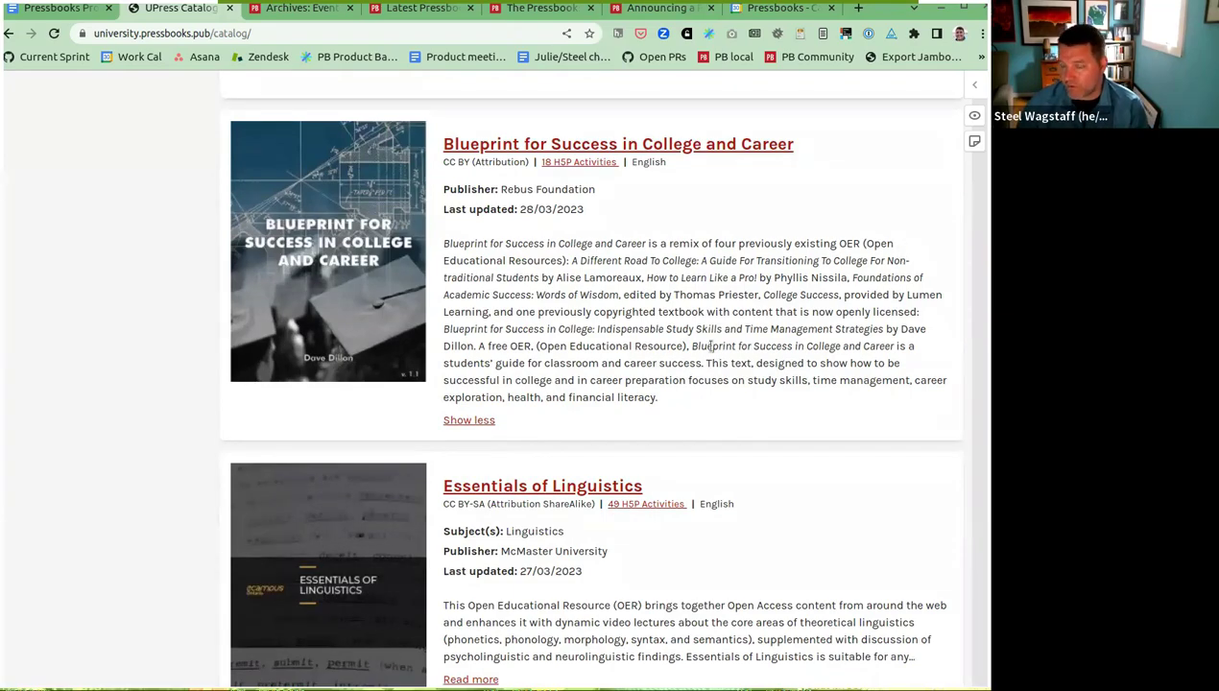
scroll(711, 345, "down", 3)
scroll(710, 346, "down", 4)
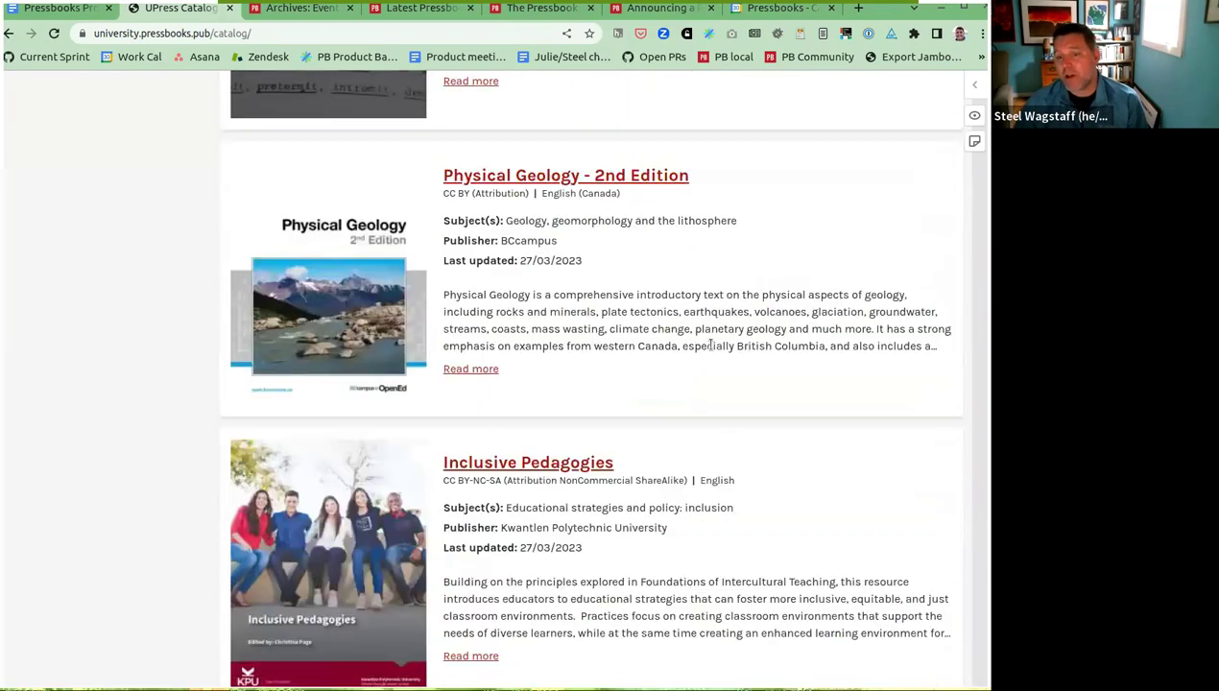
scroll(711, 345, "up", 5)
scroll(710, 345, "up", 12)
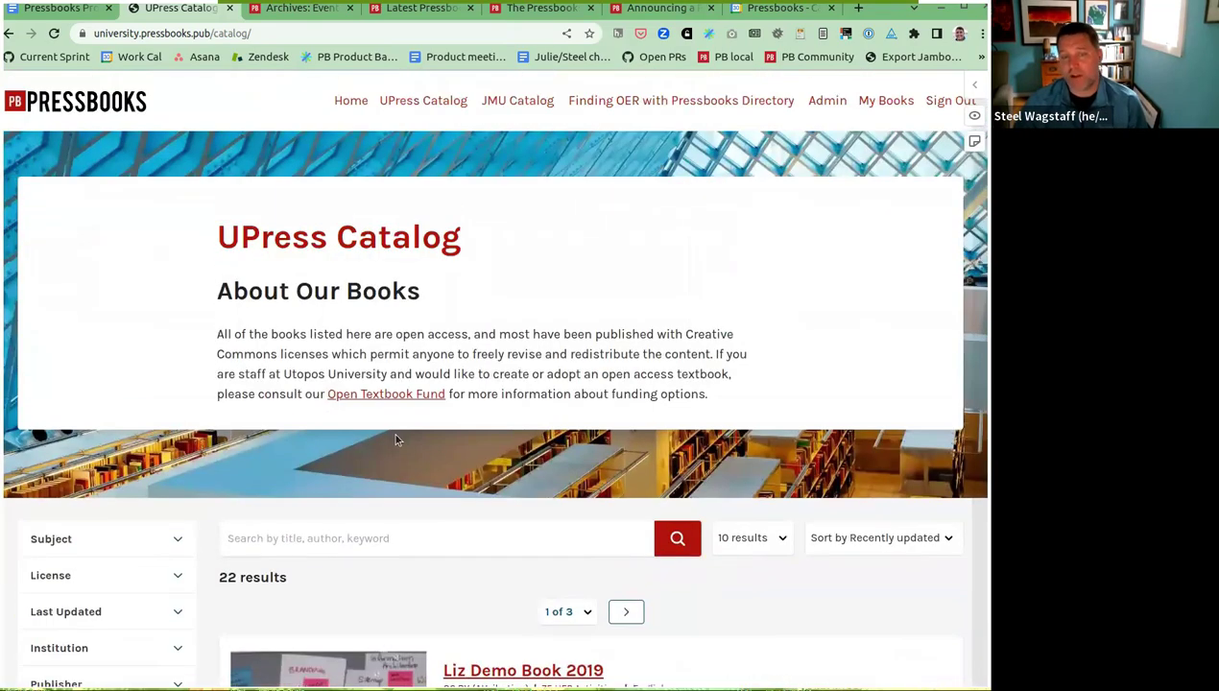
scroll(416, 440, "down", 2)
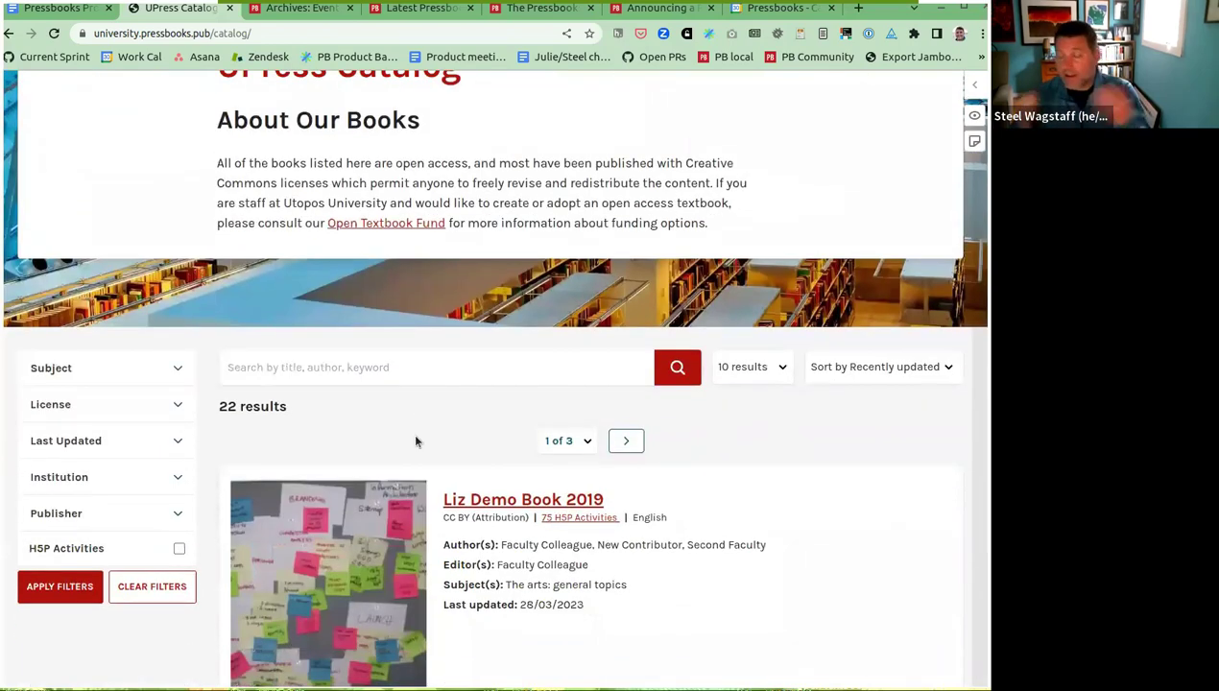